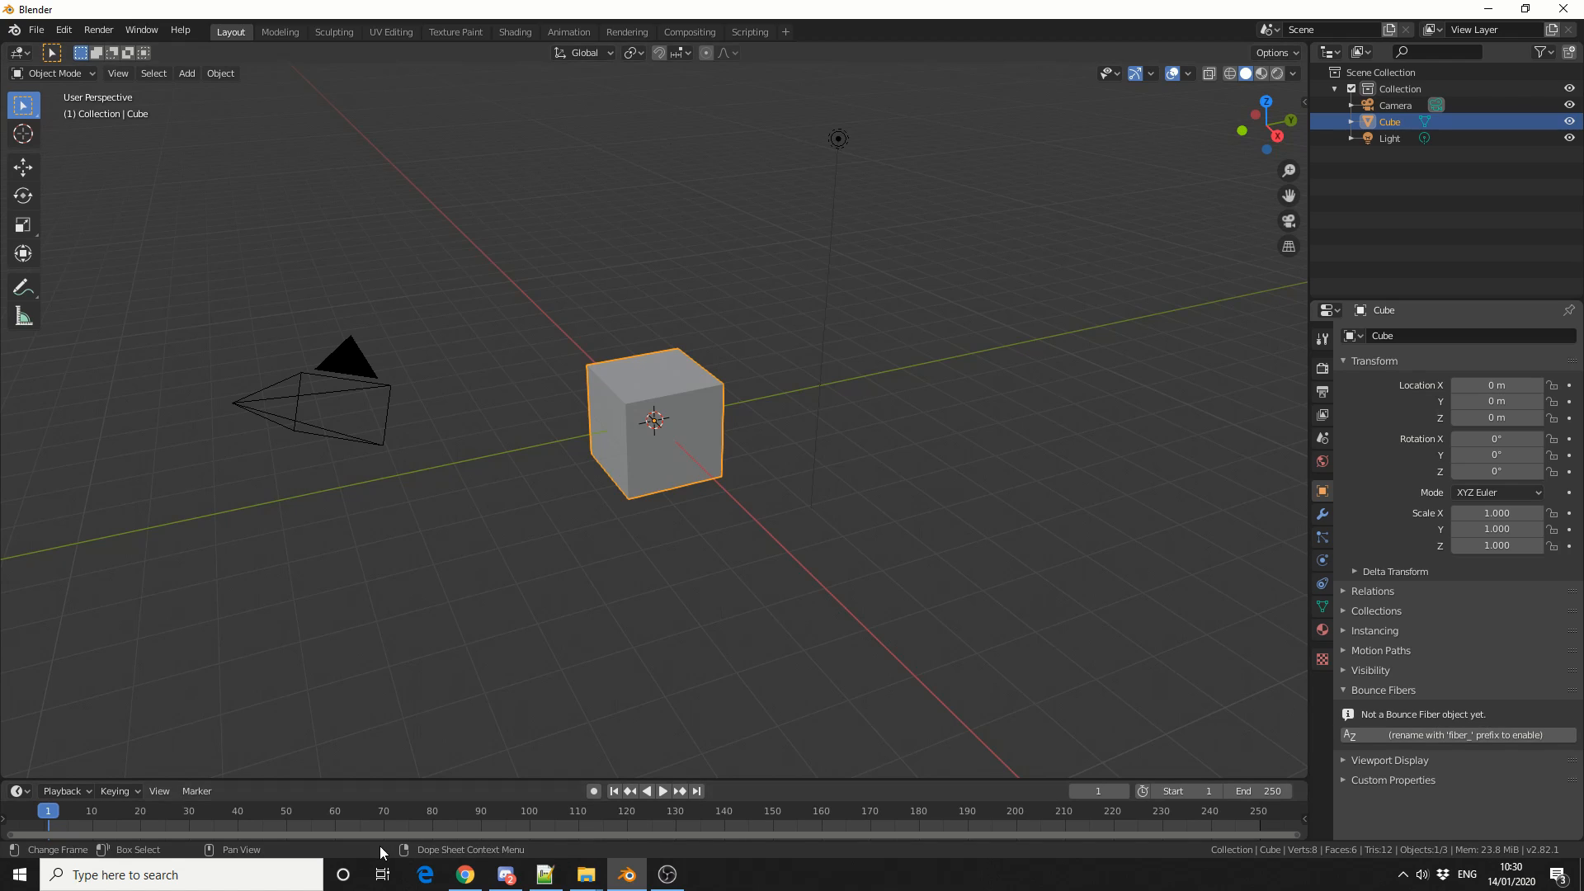
- Switch to Chrome and start the ZIP download of the PolyQuilt repository from its GitHub page
click(448, 872)
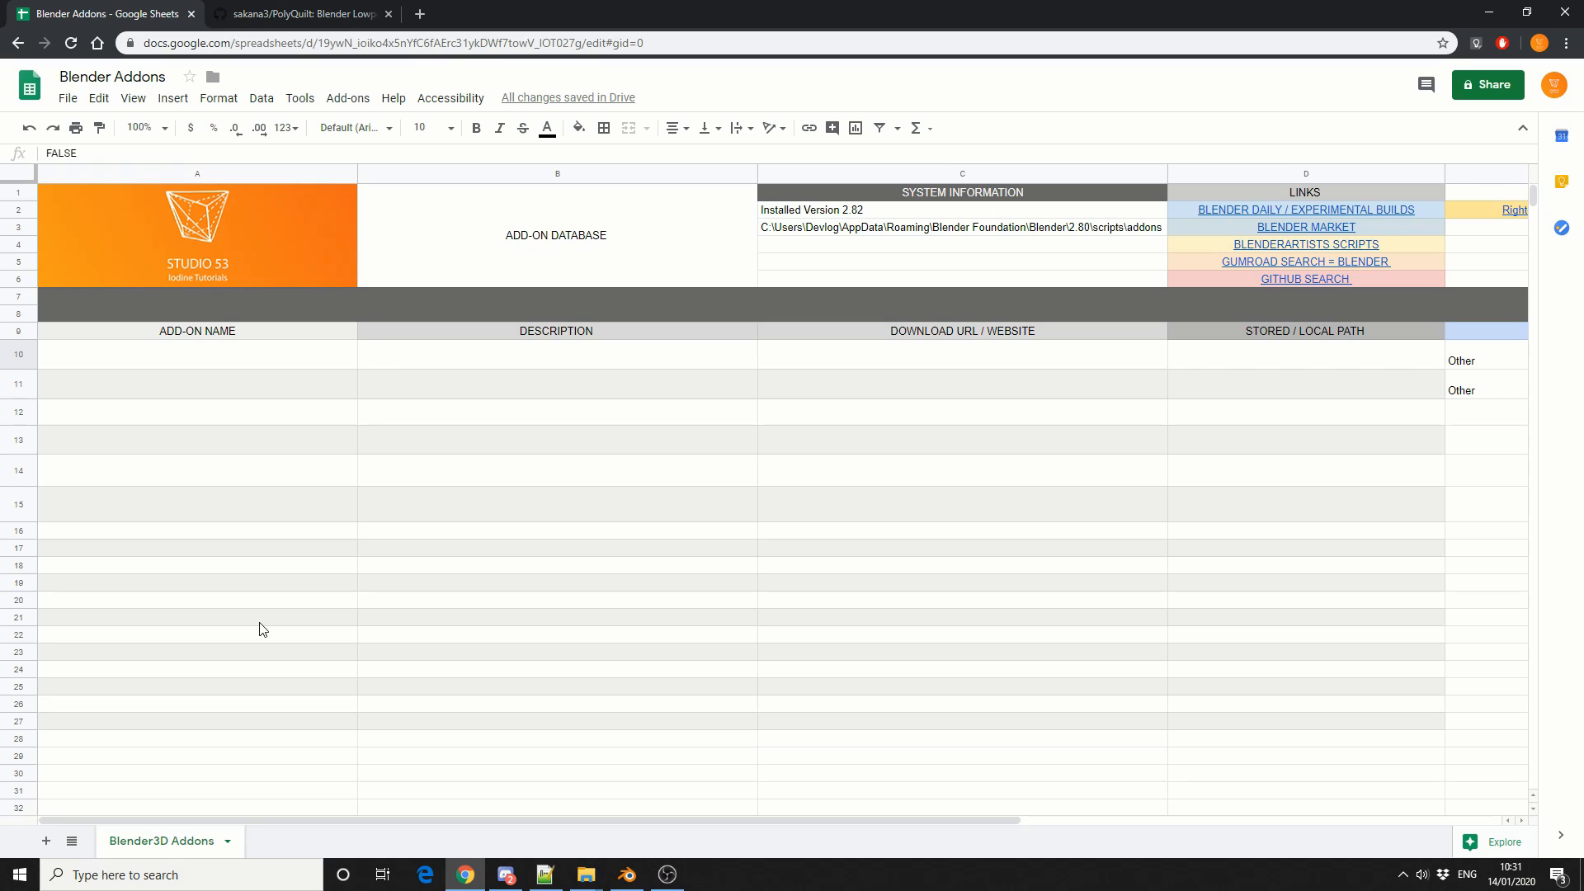
click(309, 10)
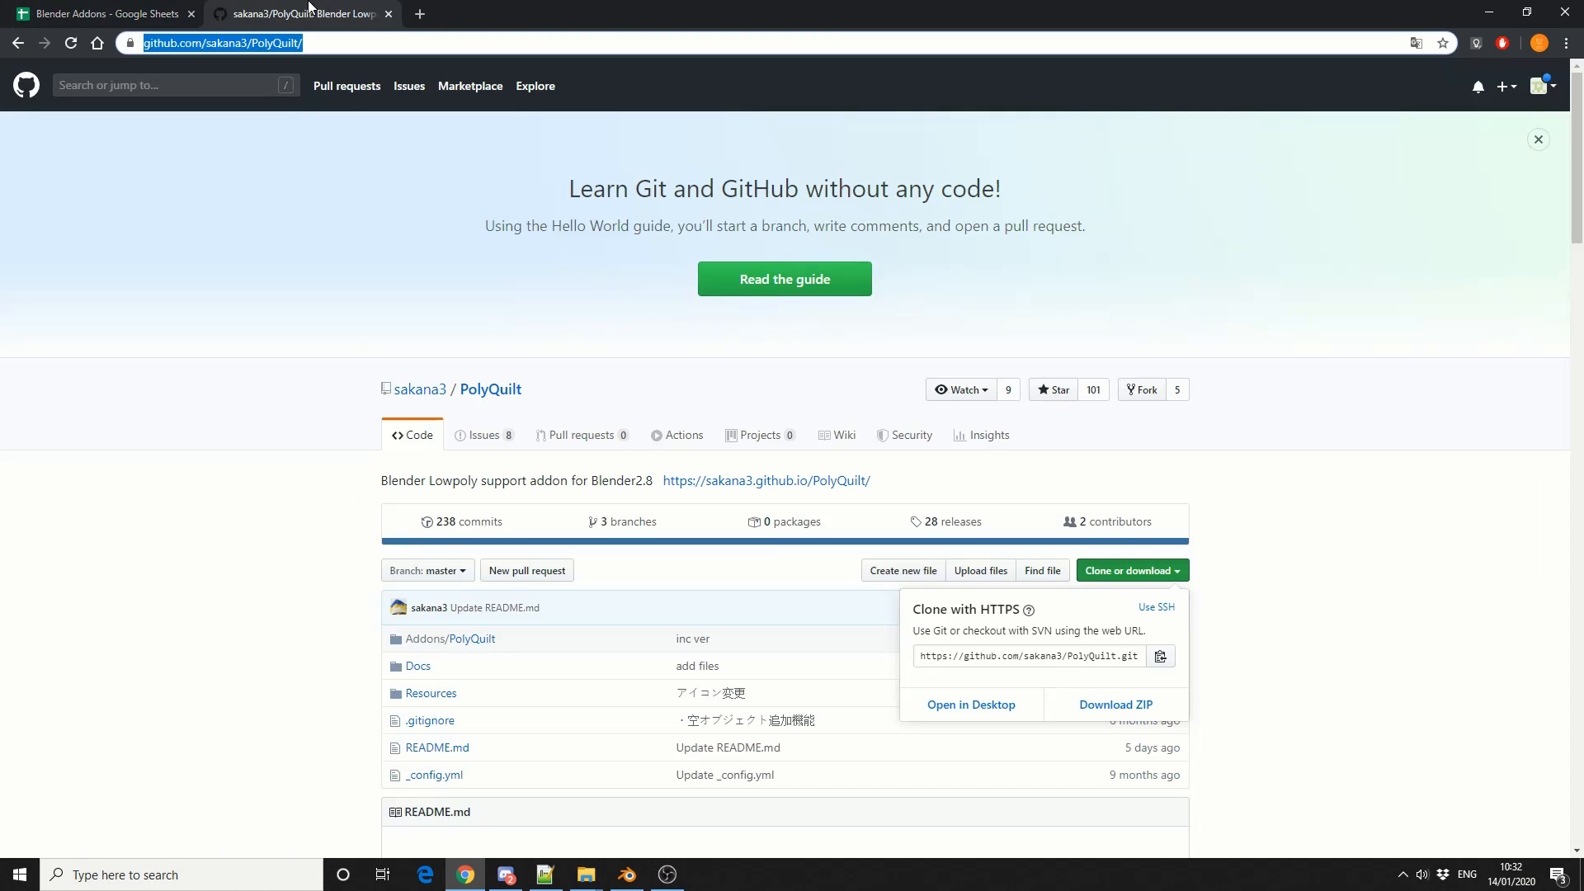
click(1279, 585)
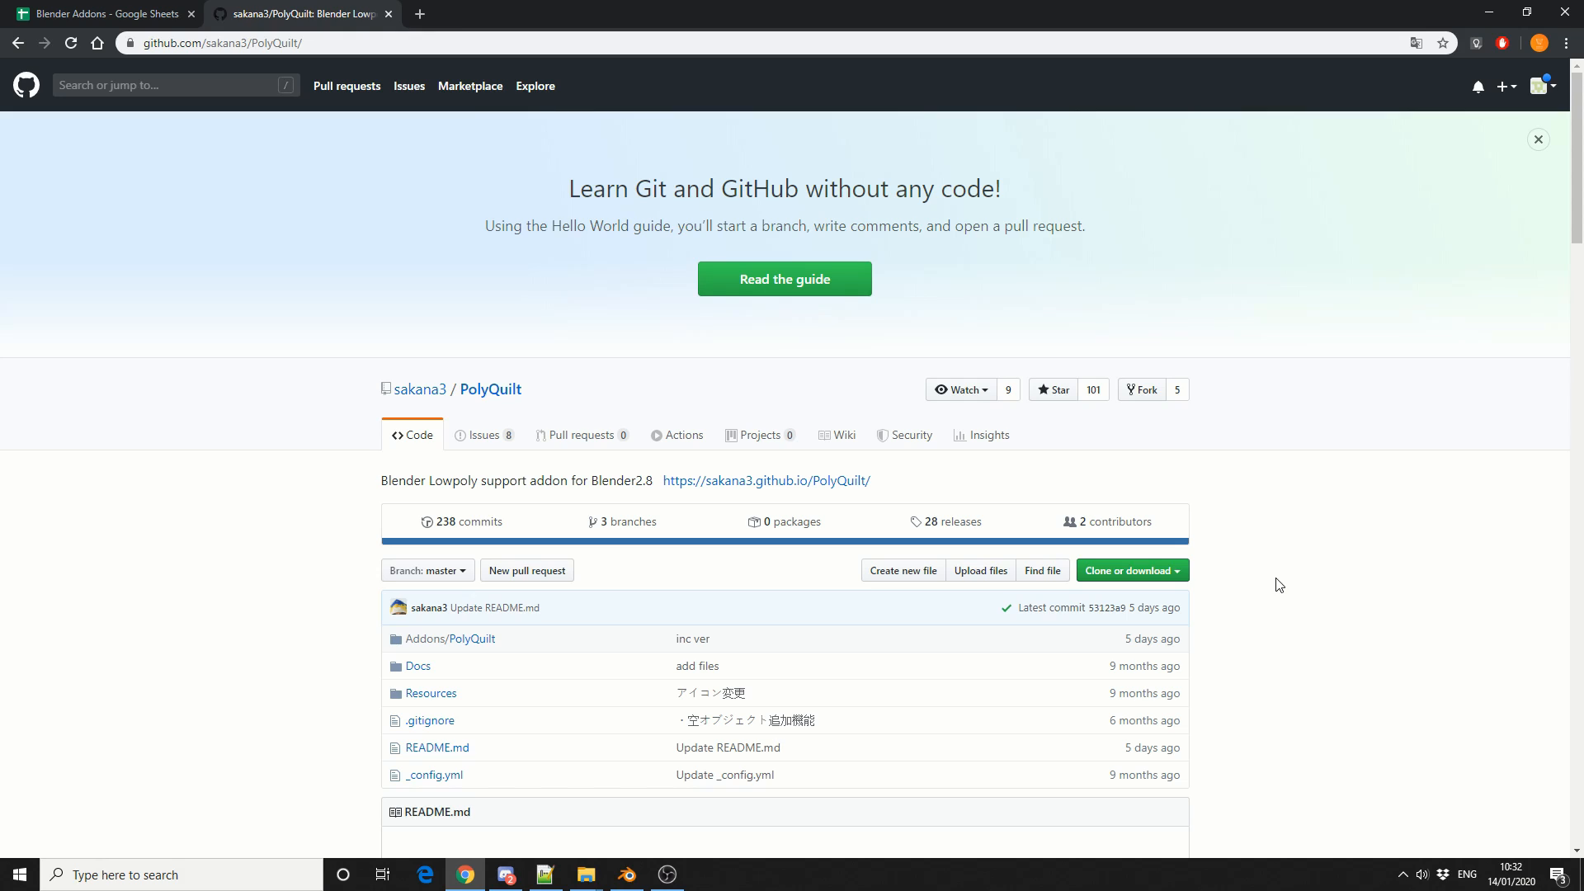
click(1168, 571)
click(1141, 707)
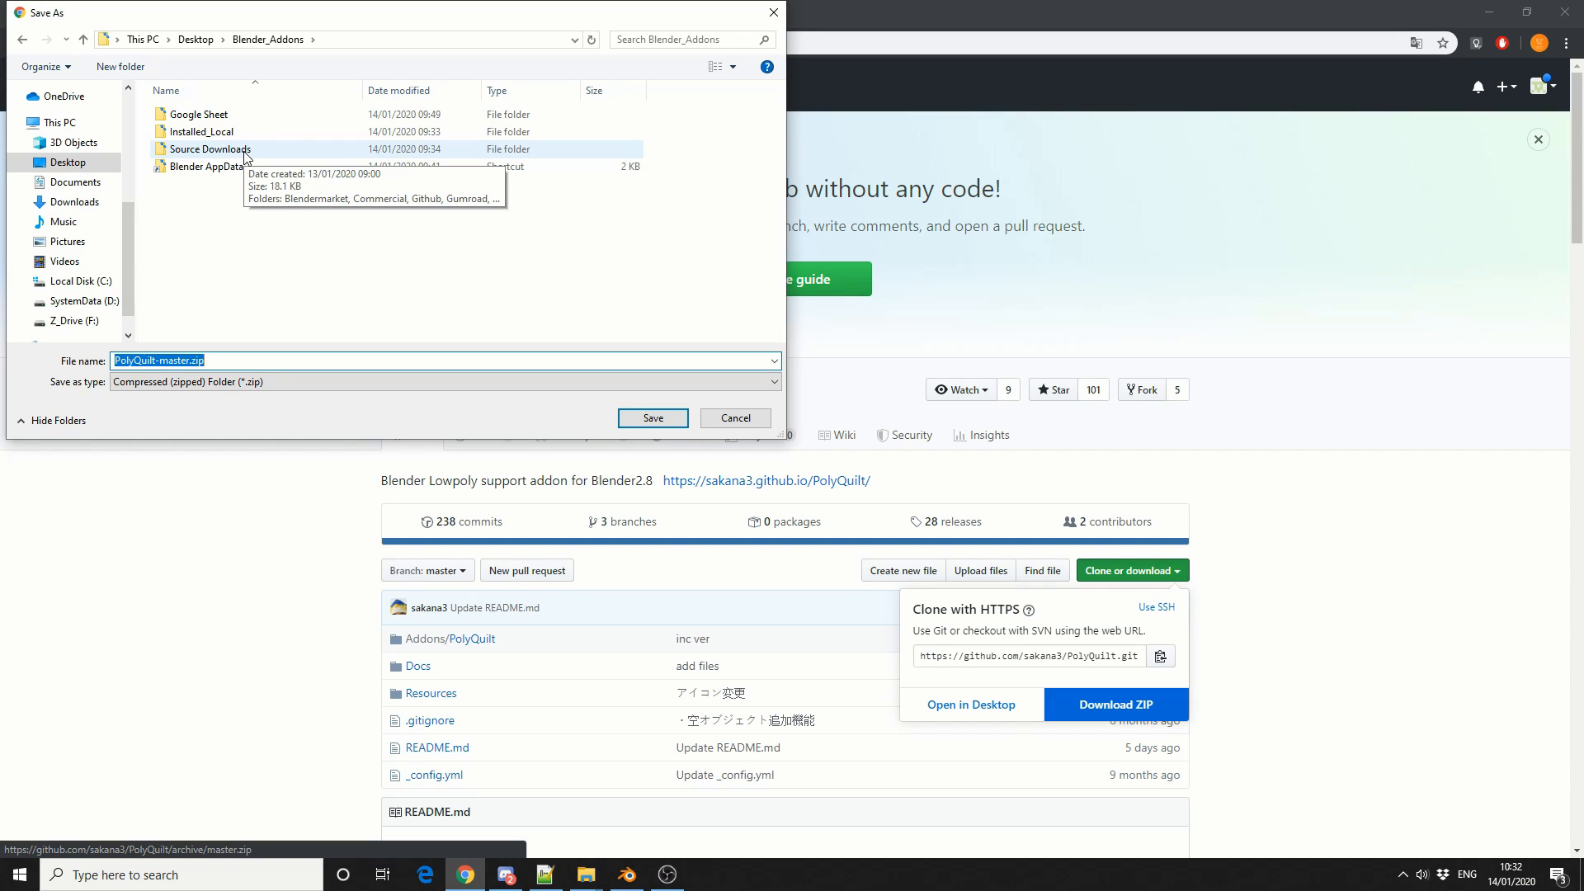
- Save PolyQuilt-master.zip in the Github folder inside Source Downloads
click(245, 153)
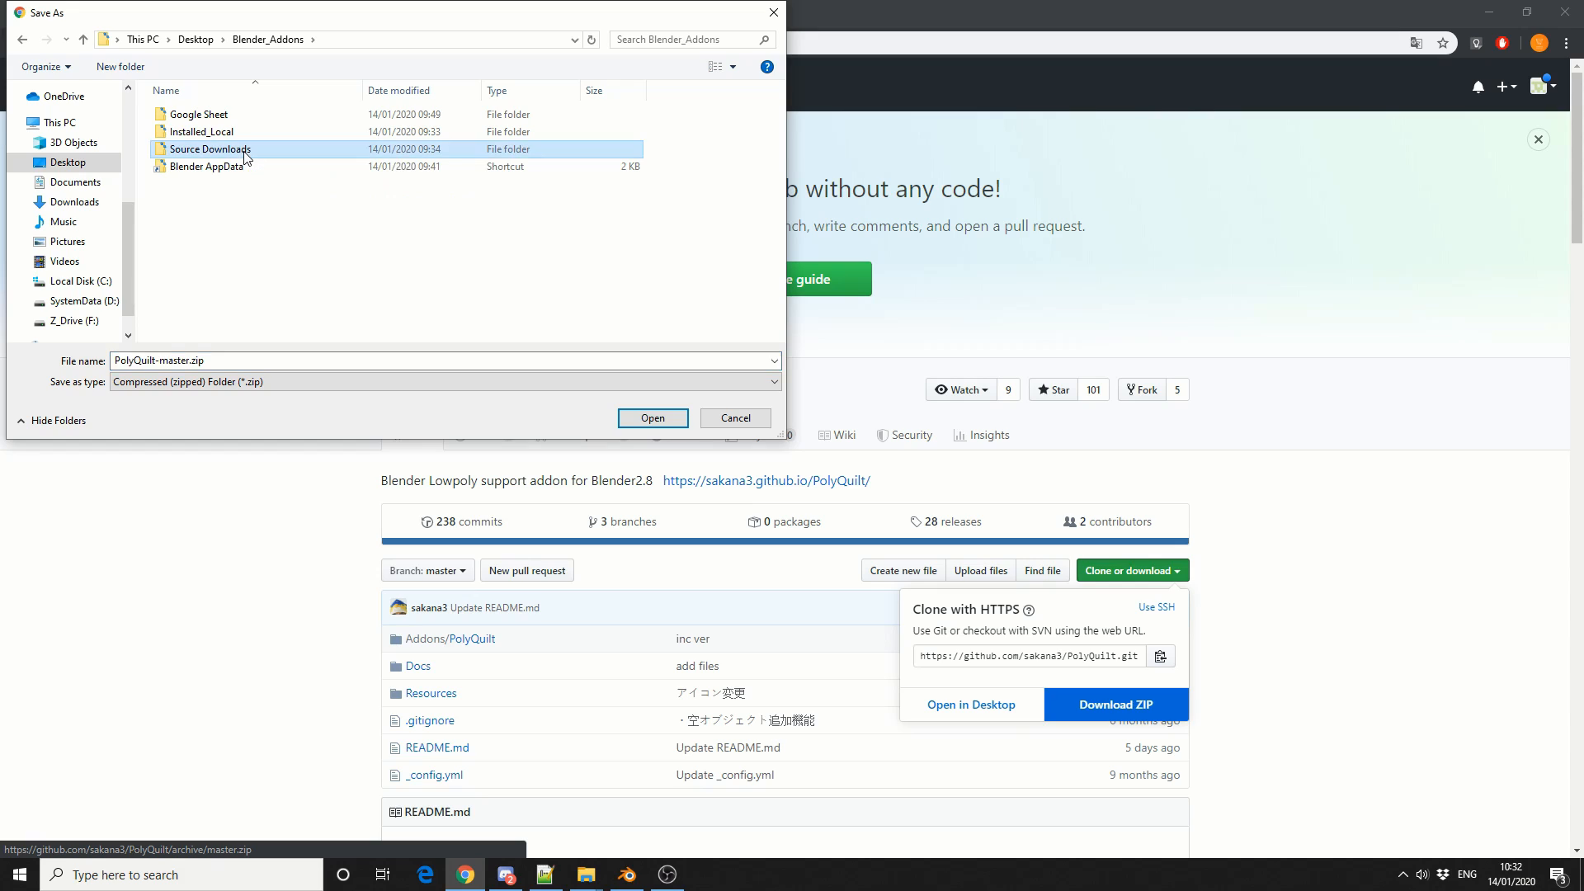
double_click(246, 155)
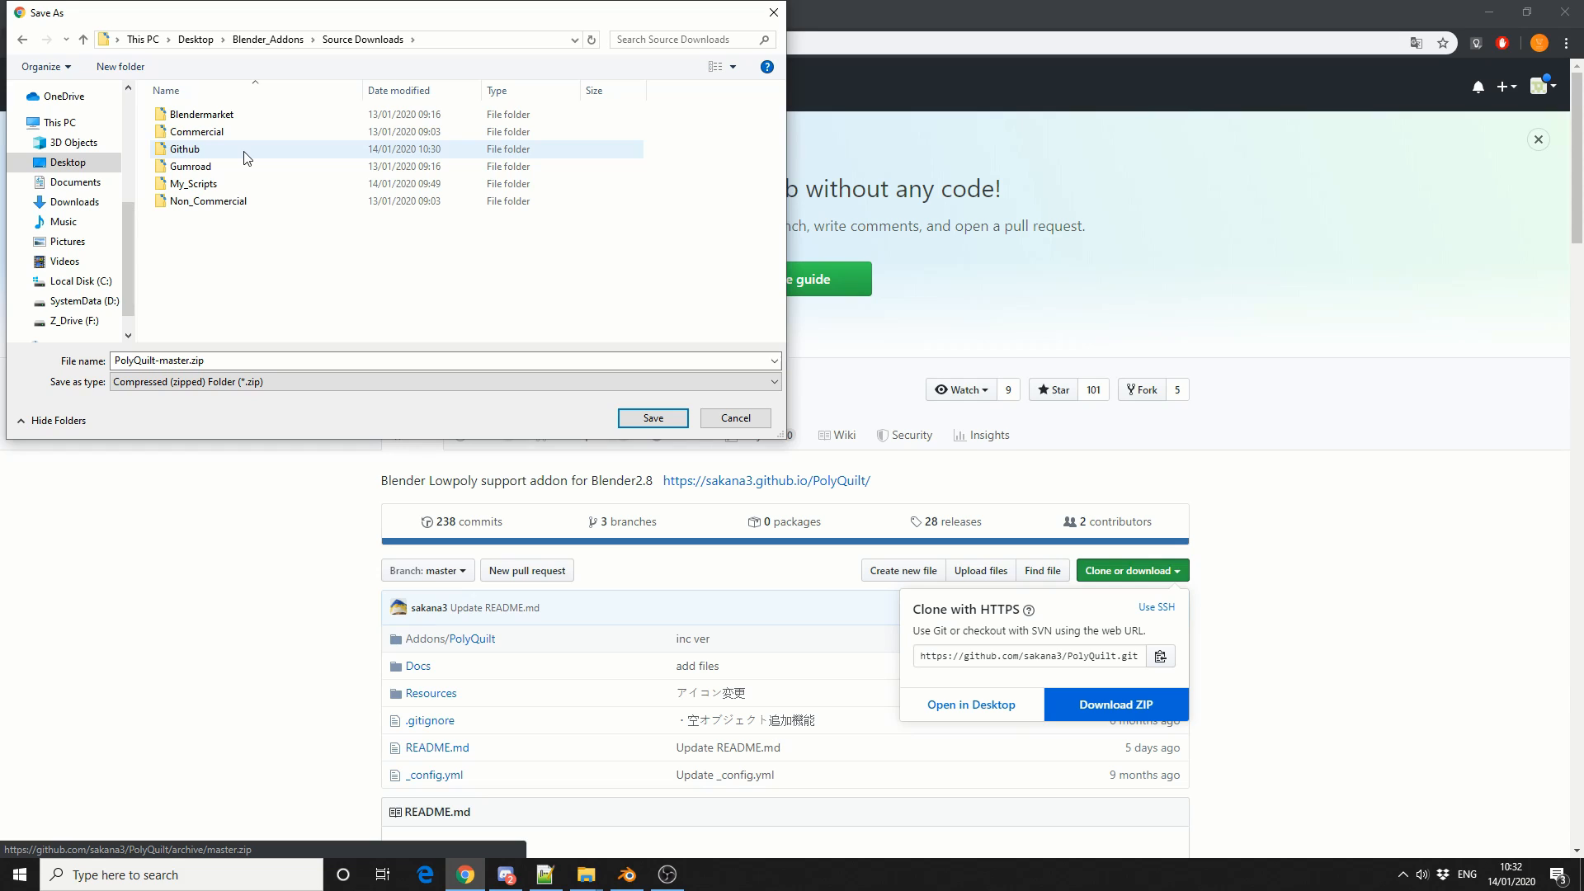
double_click(248, 155)
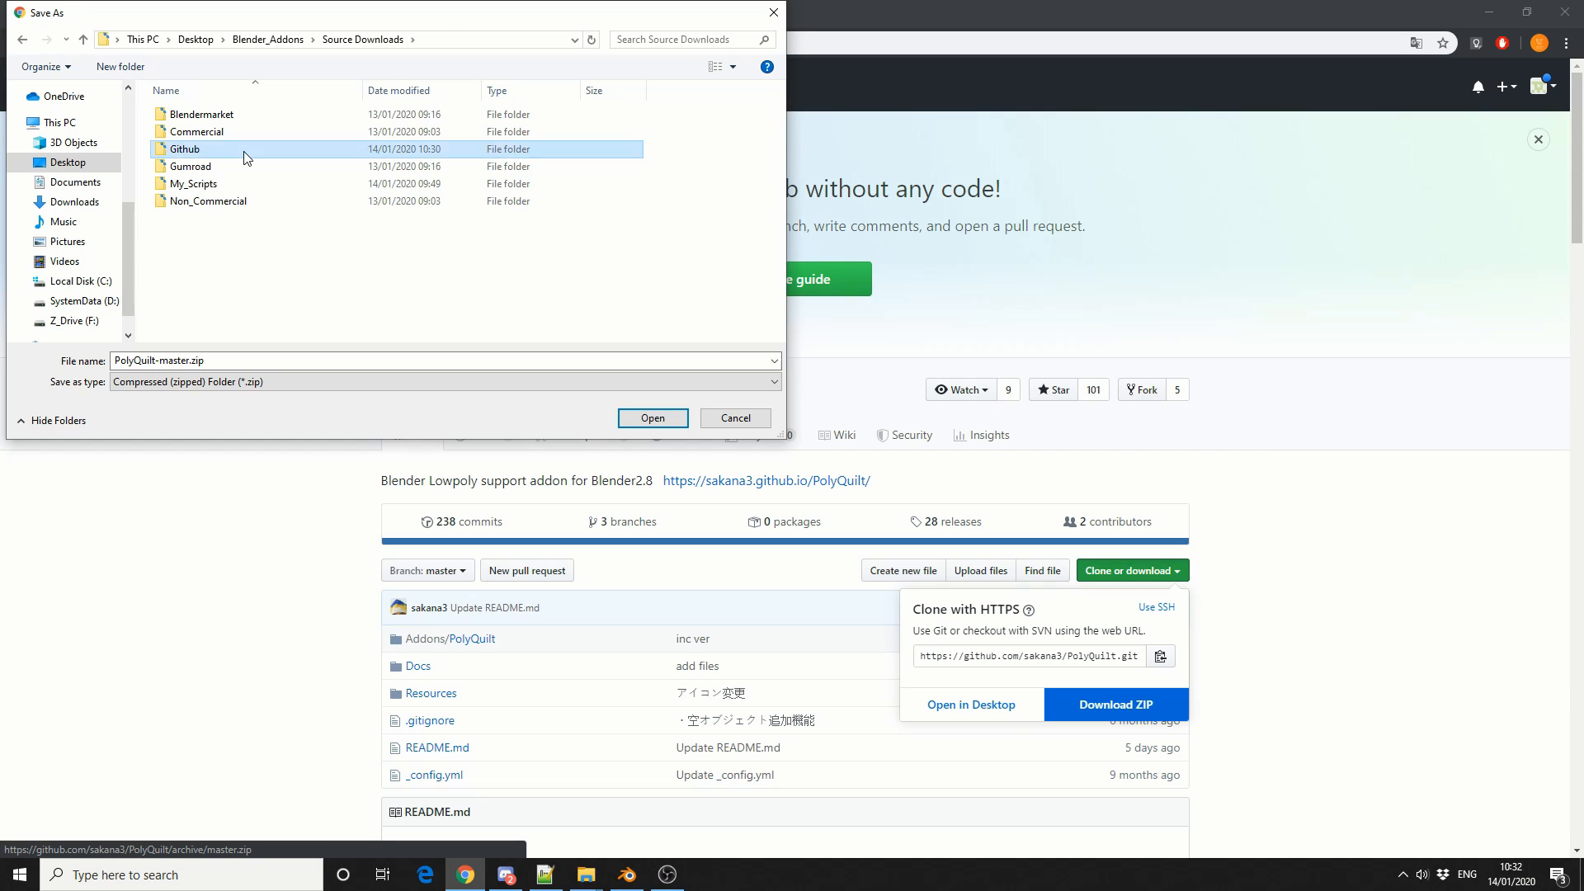
click(654, 419)
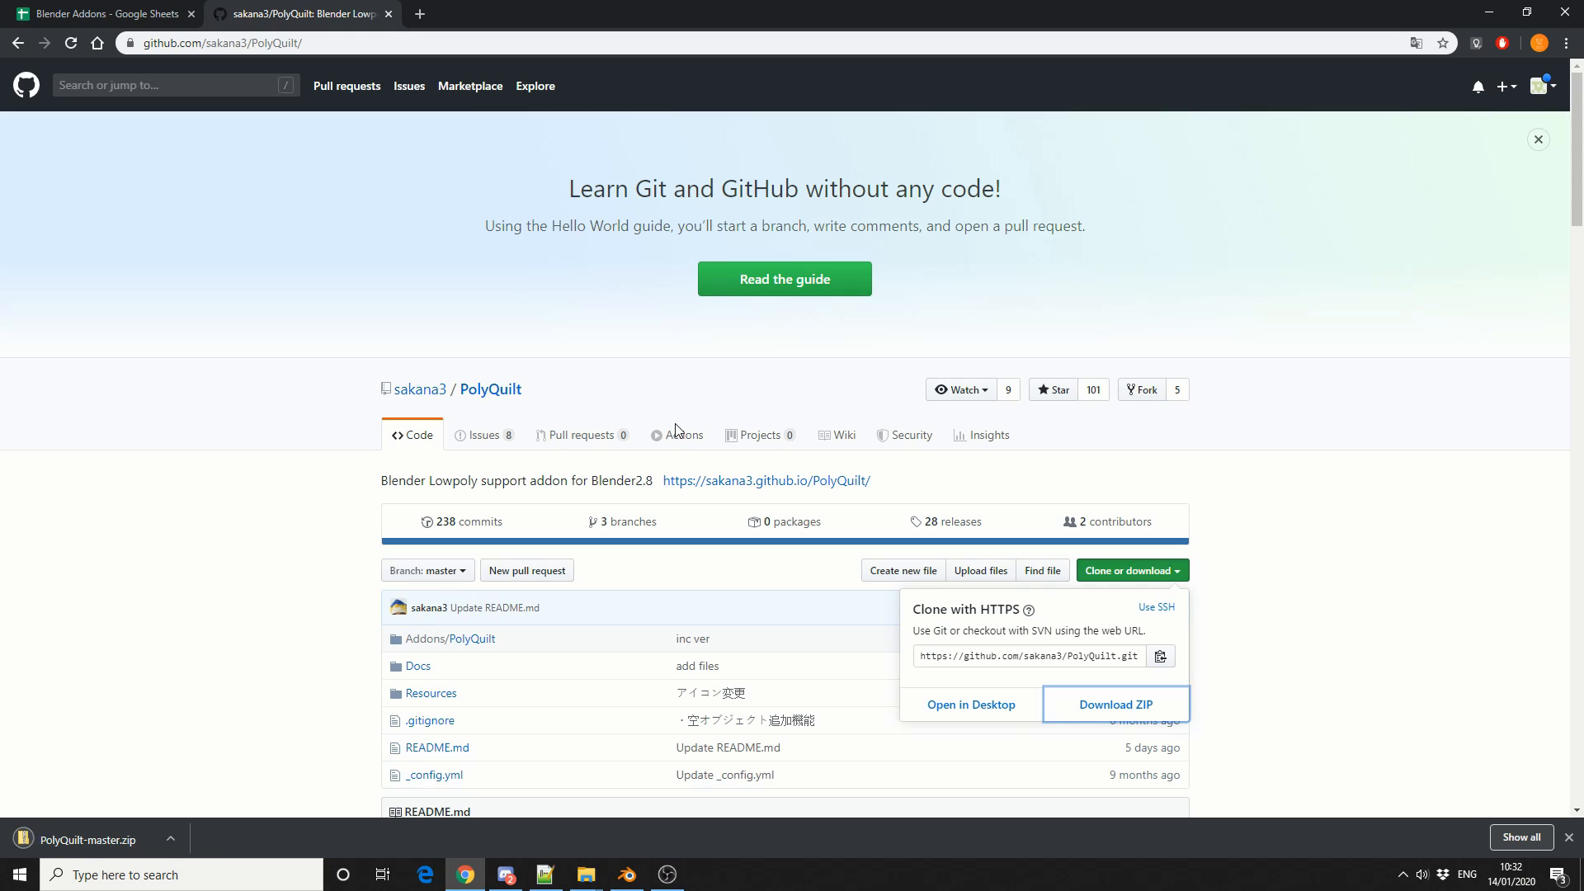
- In row 10 of the Blender Addons sheet, enter the add-on name "Poly Quilt" and the description "Modelling Tool"
click(43, 9)
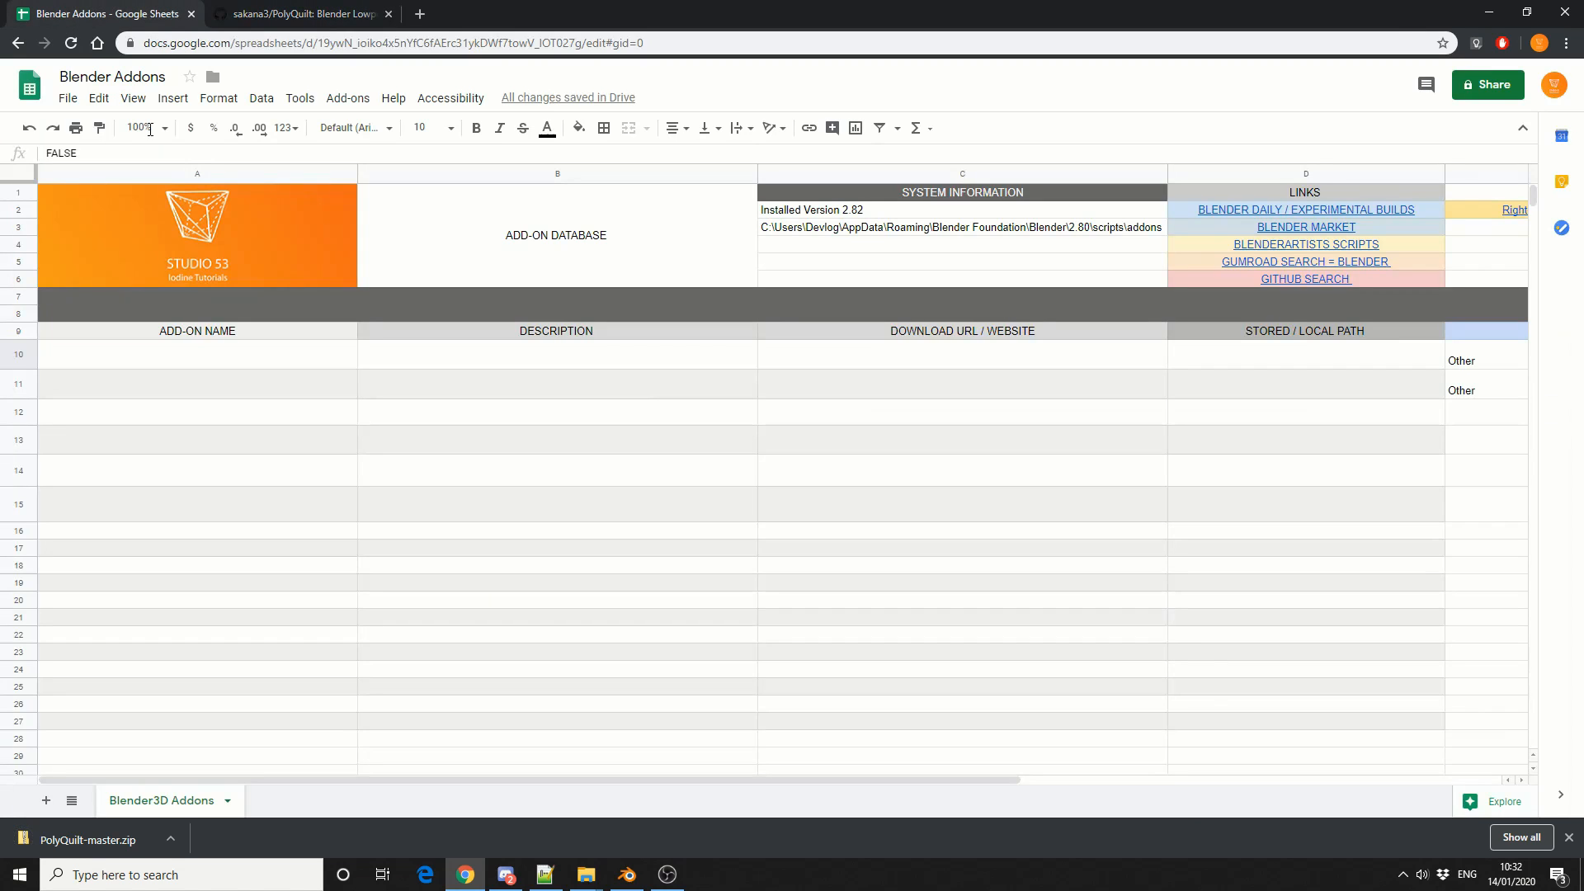
double_click(225, 369)
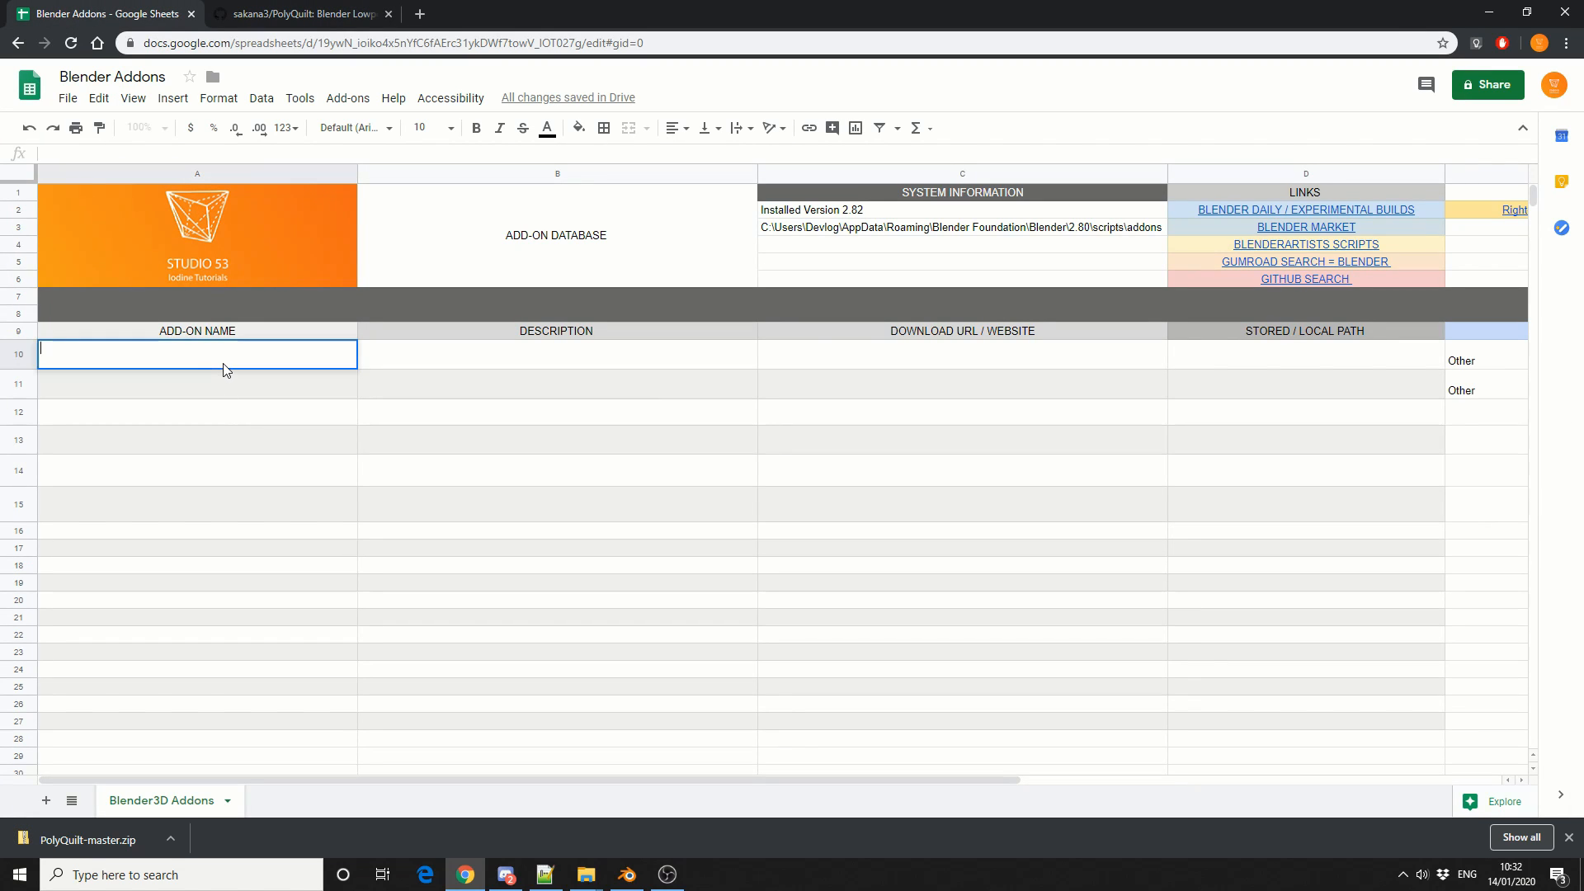
text(Poly Quilt)
key(Tab)
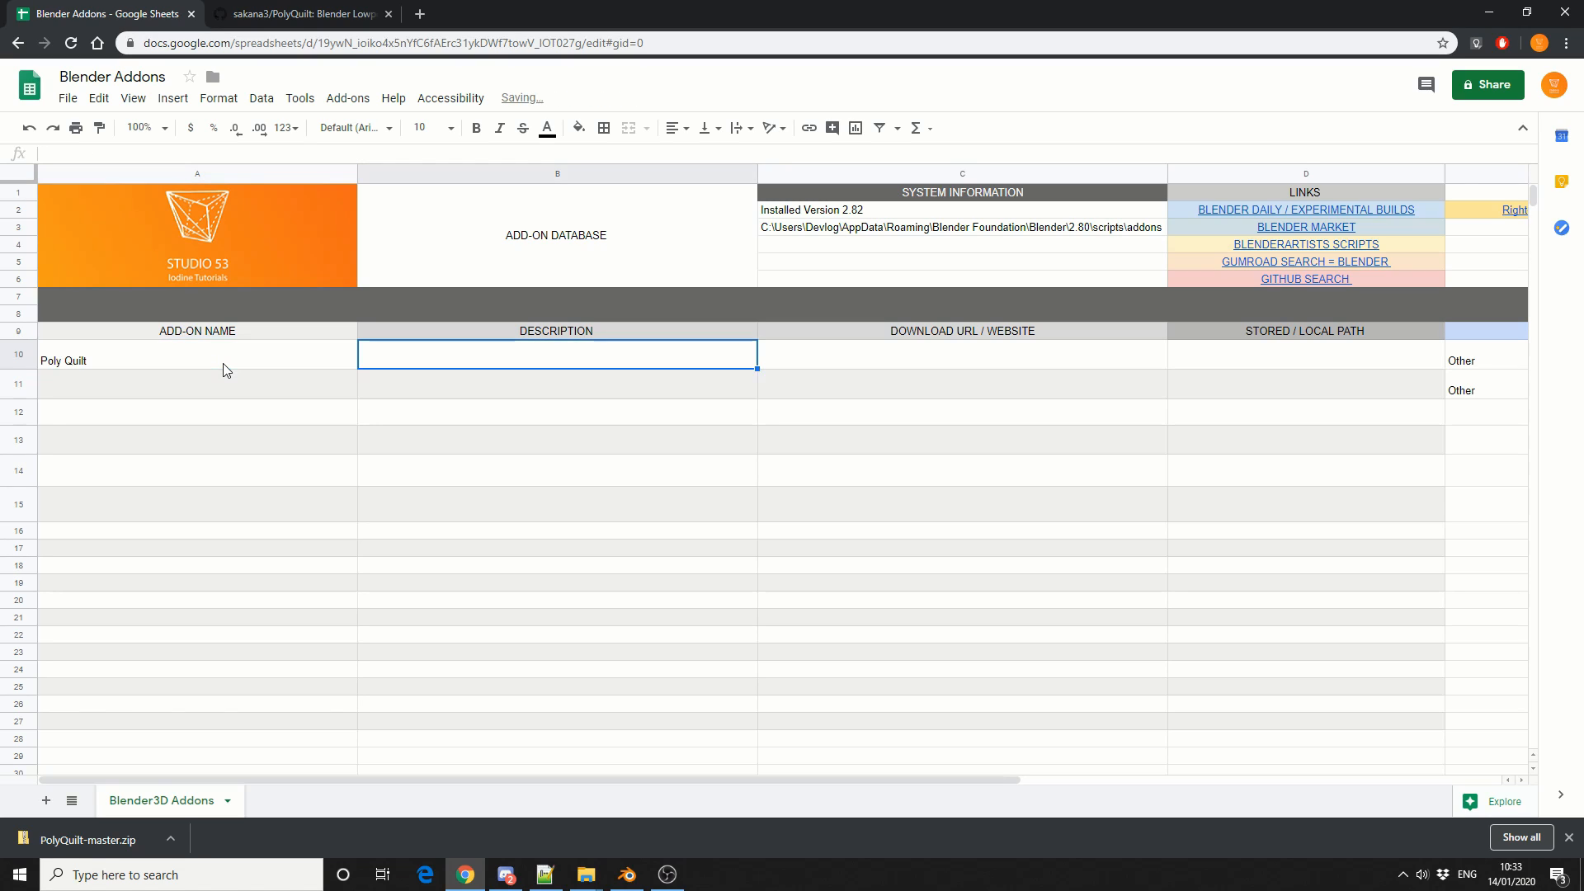
text(Modelling Tool)
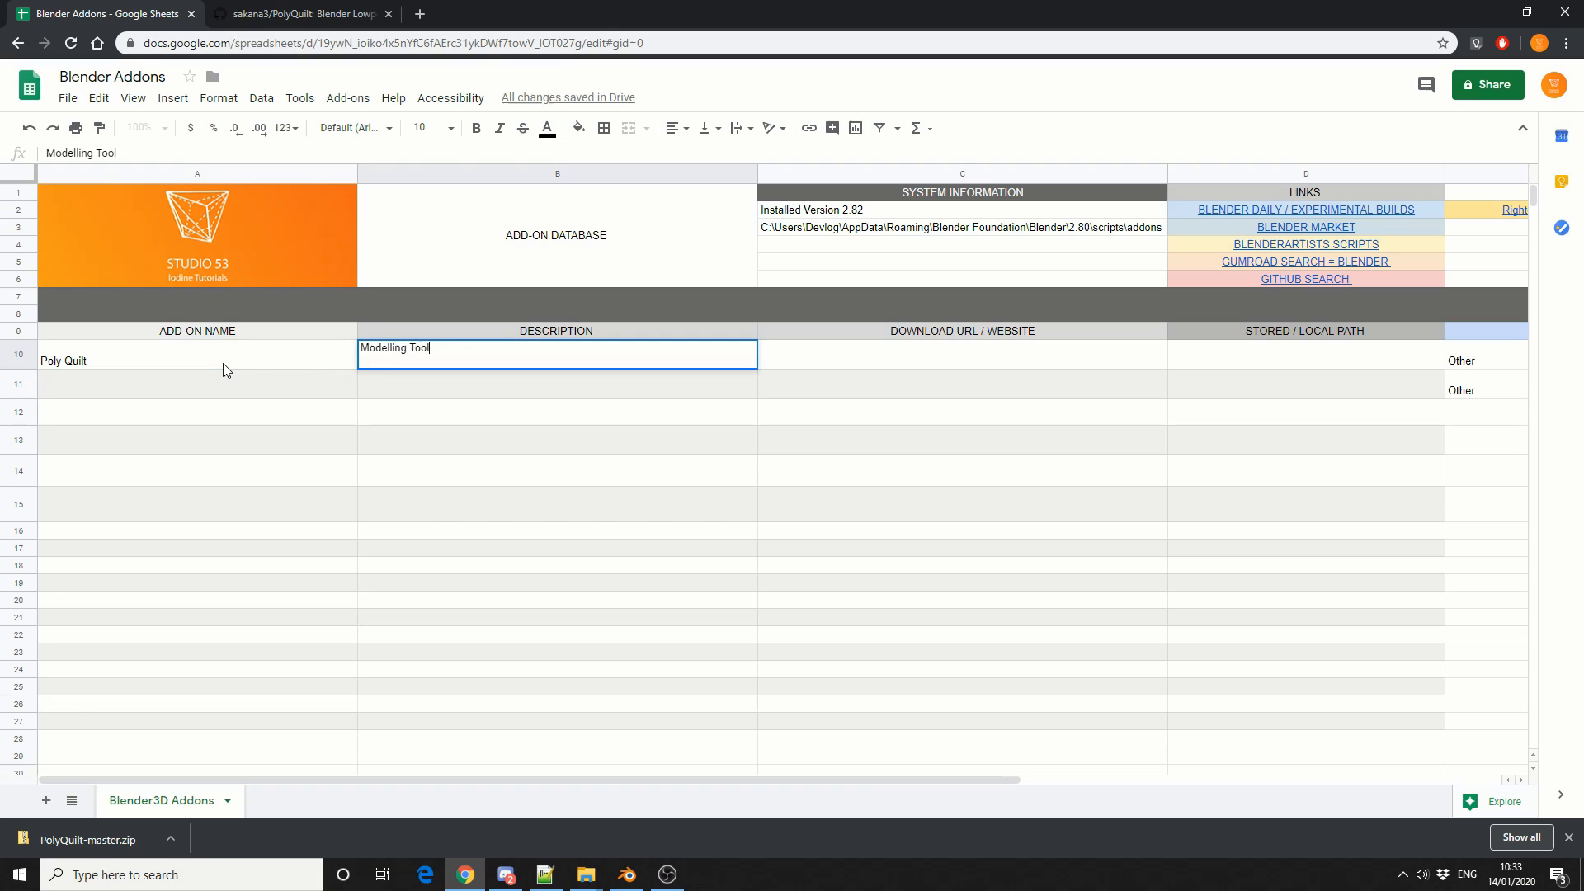
key(Tab)
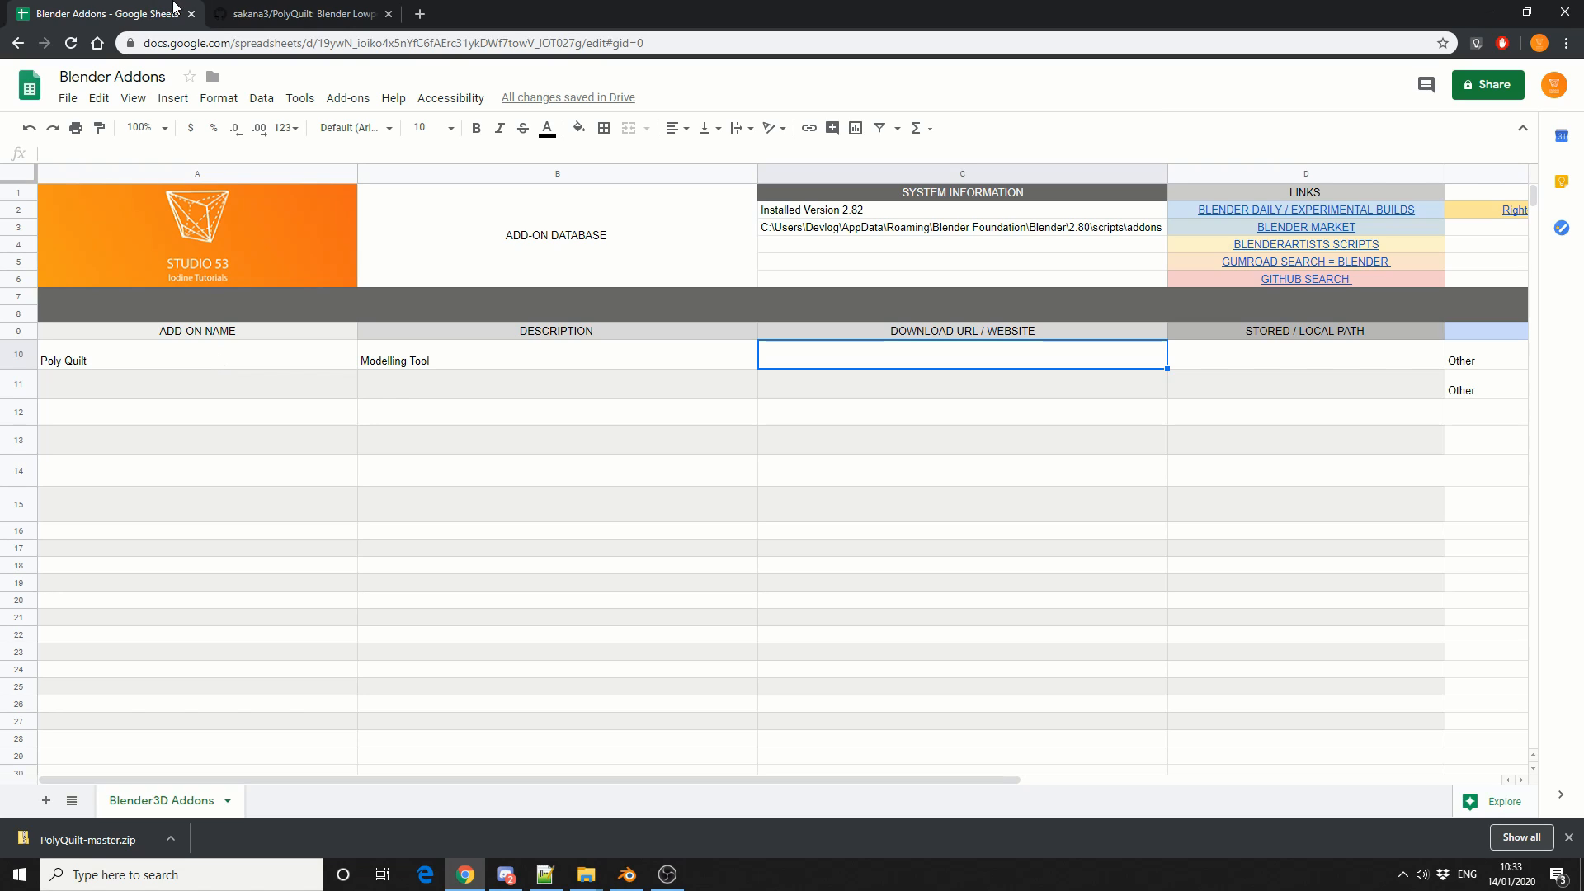
- Copy the PolyQuilt repository's web address into the Download URL / Website cell of row 10
click(339, 14)
click(383, 46)
right_click(386, 46)
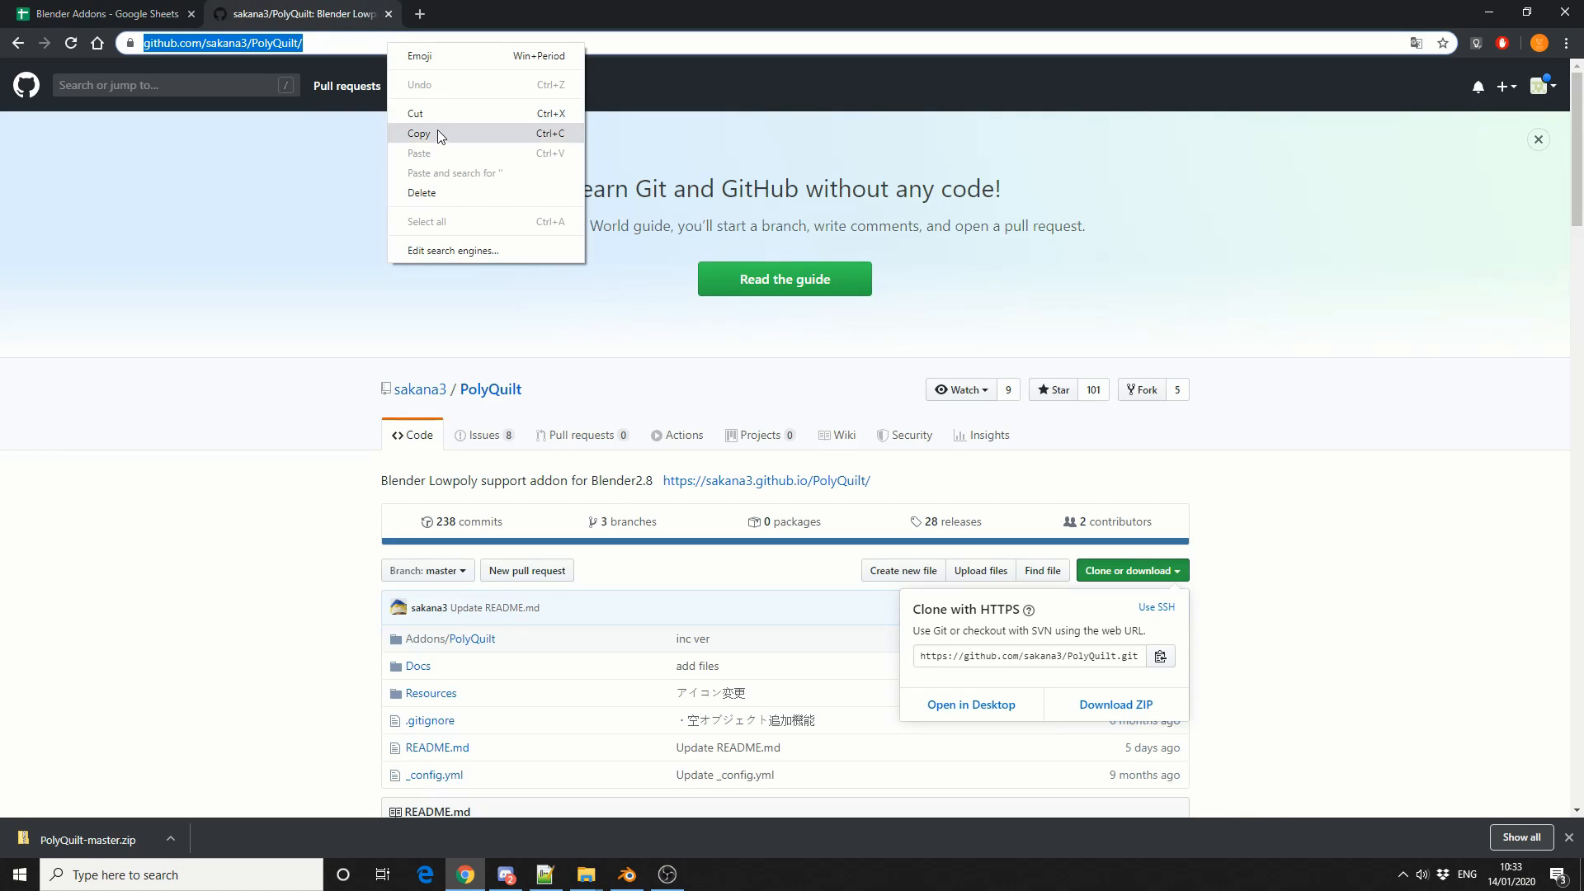
click(424, 127)
click(165, 14)
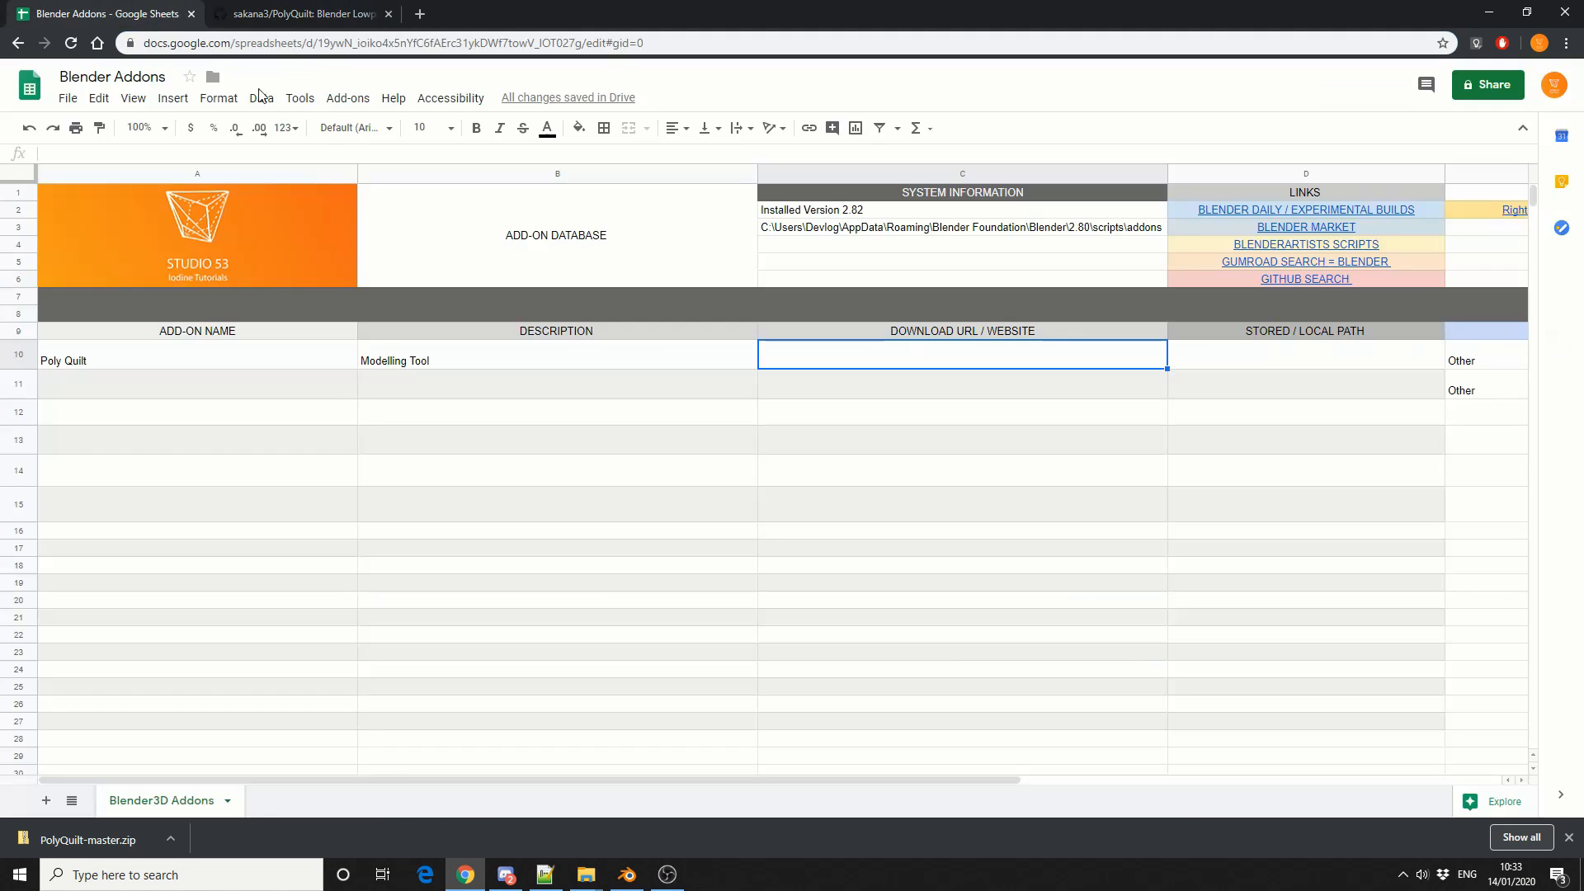
double_click(955, 365)
key(ctrl+v)
click(1094, 568)
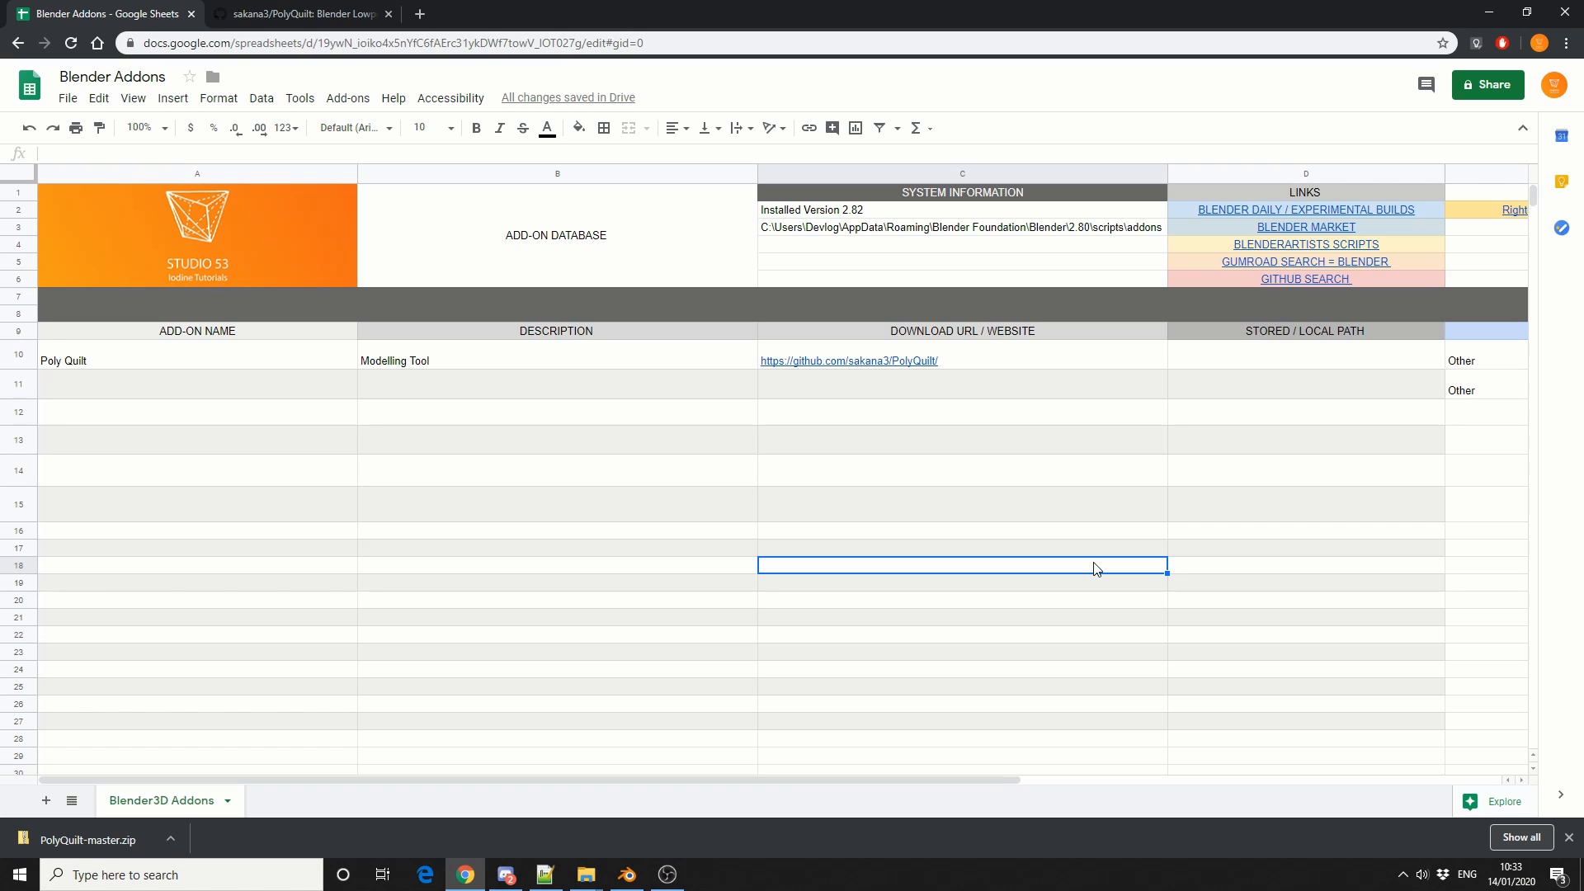
- Copy the path of the Github download folder from File Explorer into row 10's Stored / Local Path cell
click(542, 814)
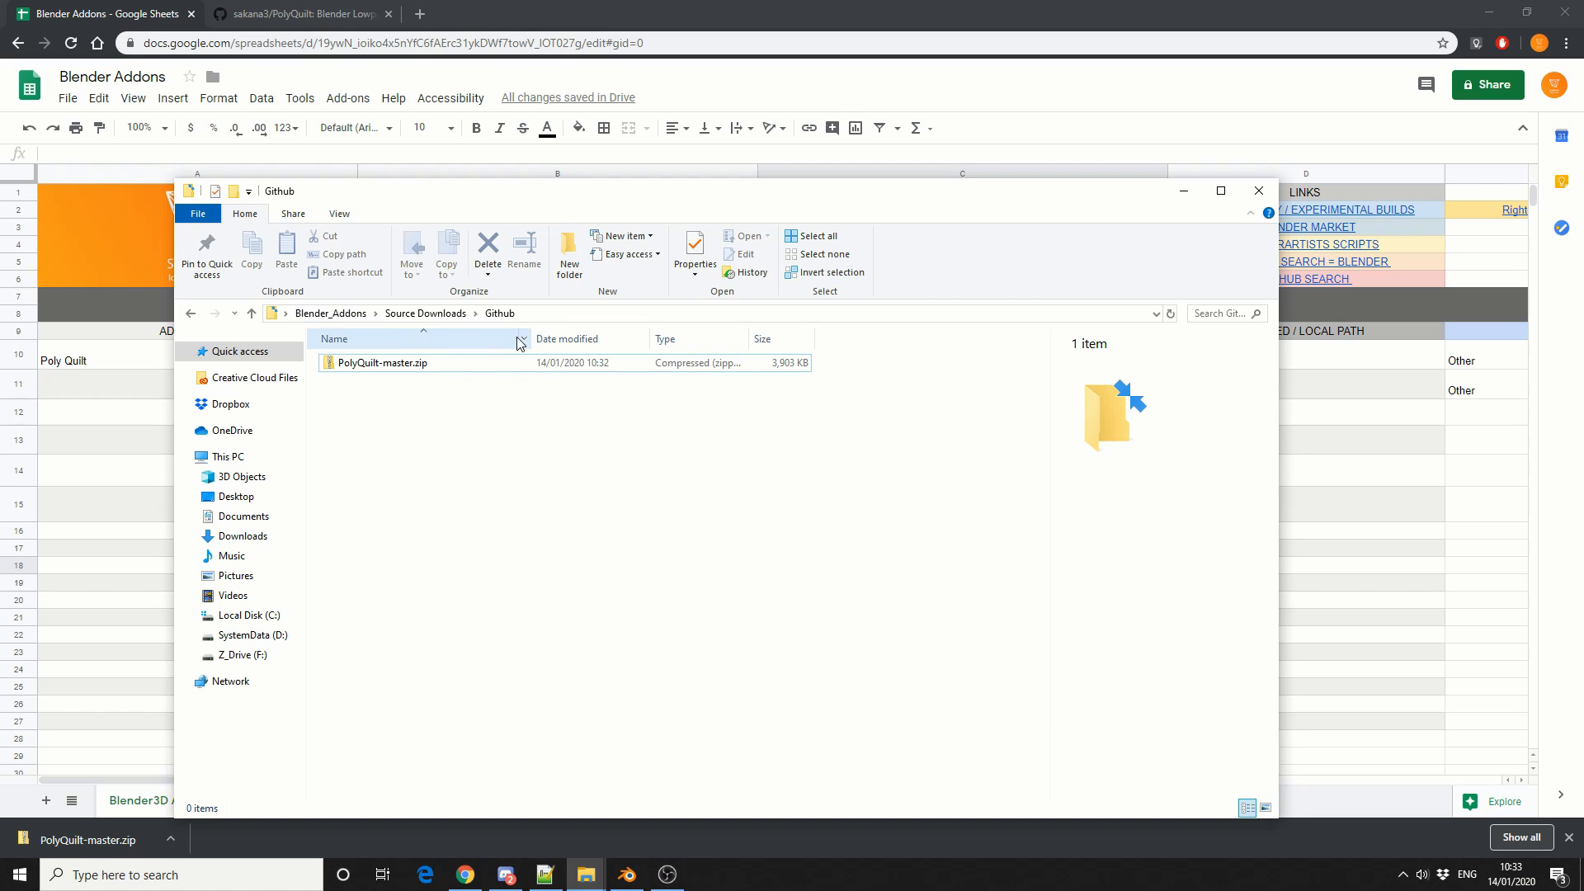
click(590, 314)
right_click(381, 316)
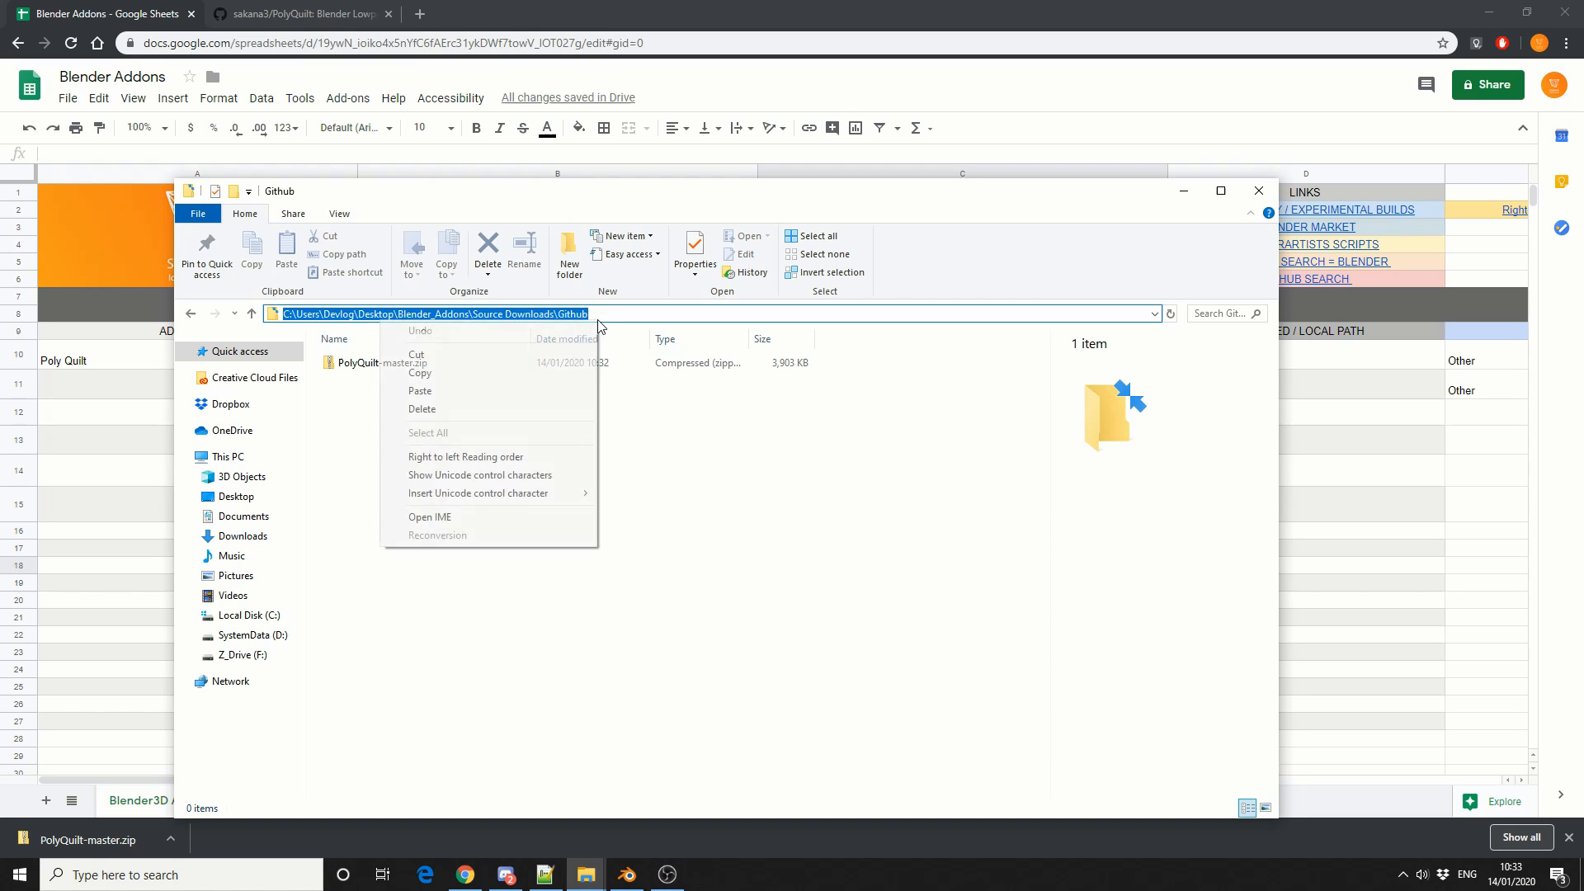
click(513, 371)
double_click(1341, 353)
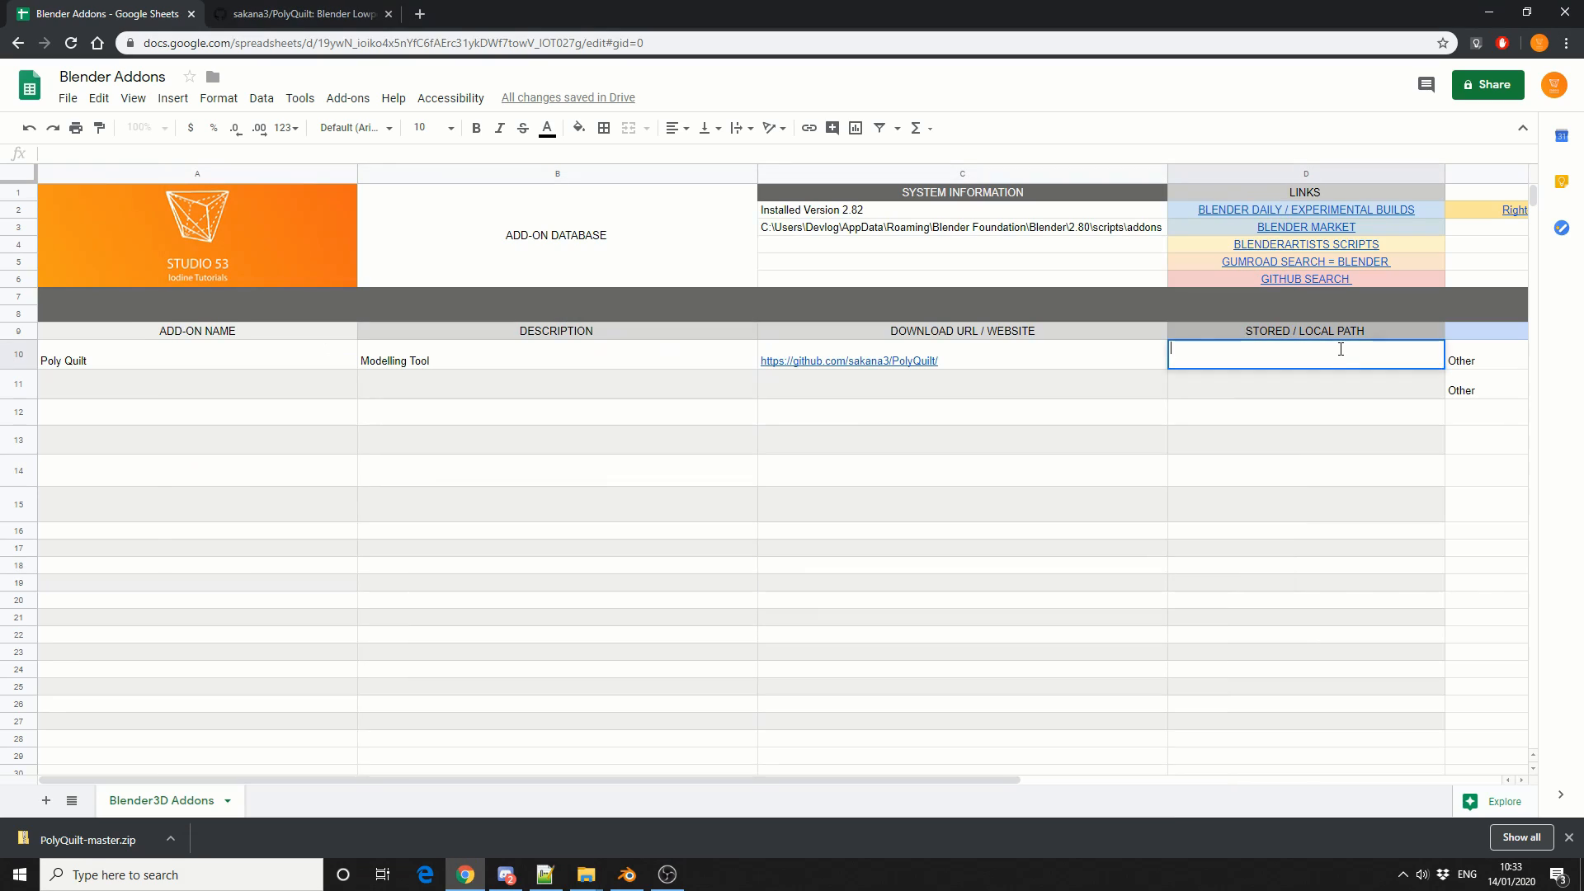
right_click(1341, 353)
click(1376, 475)
click(1303, 496)
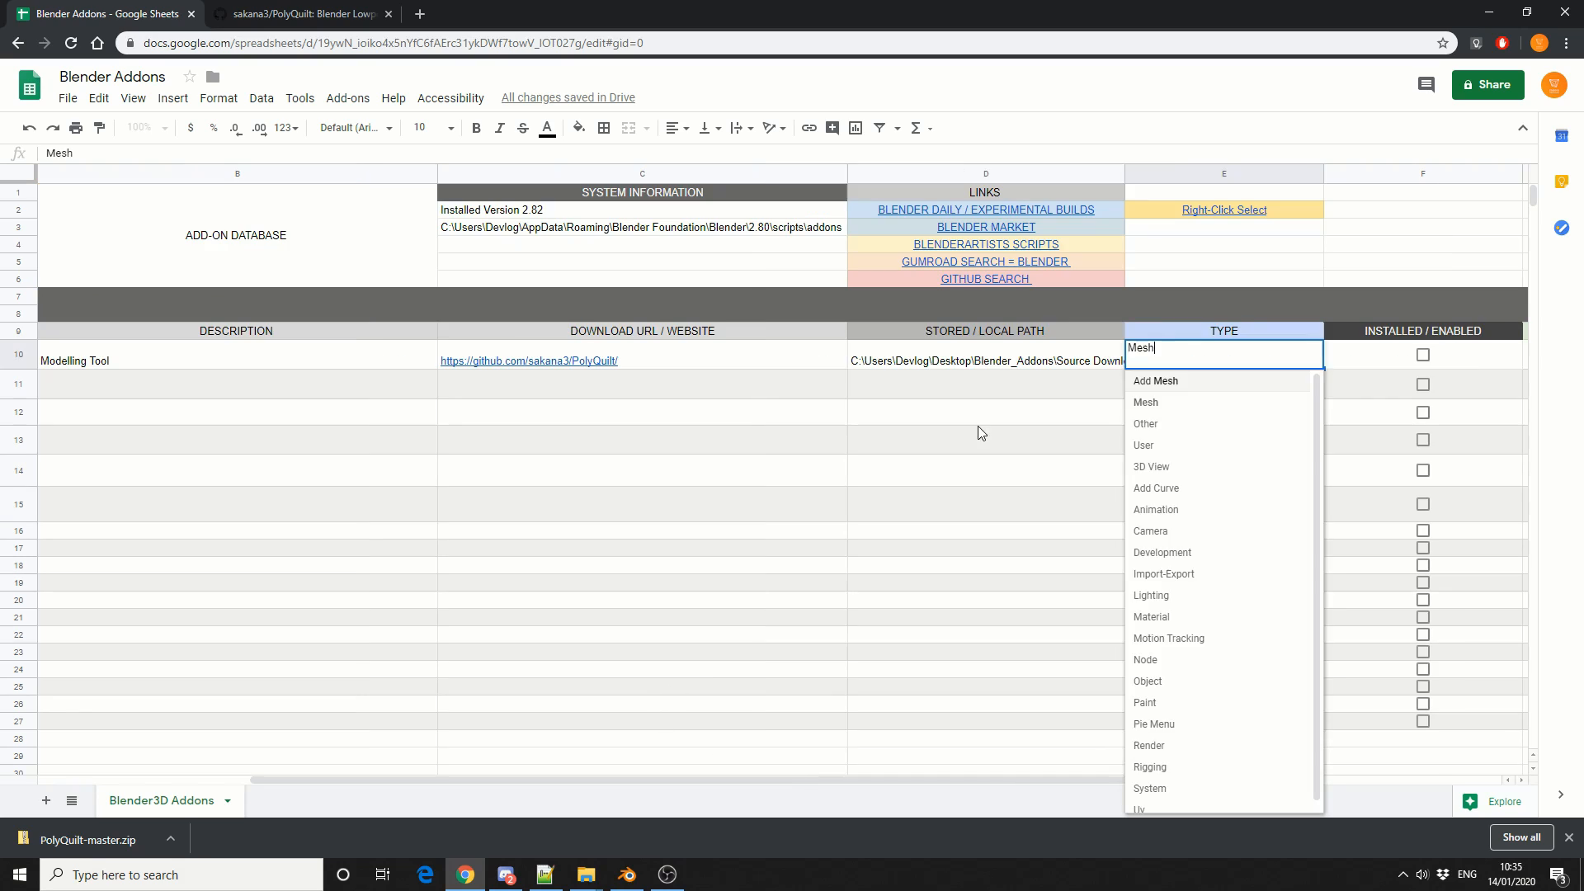
- Set the Poly Quilt entry's type to Mesh and mark it as Installed / Enabled
click(977, 422)
click(1314, 361)
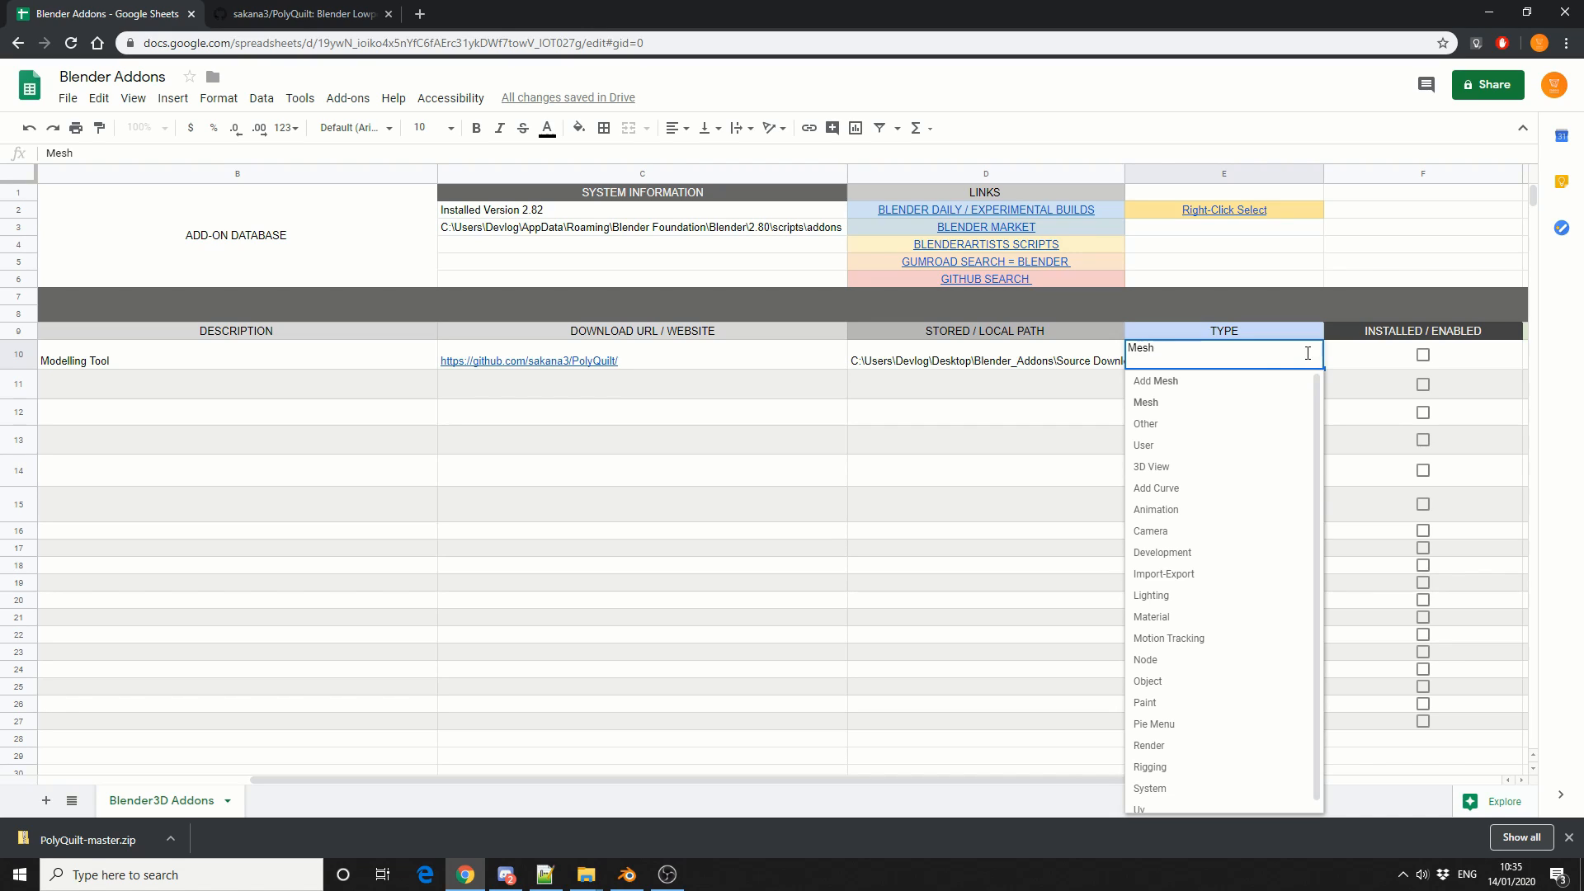
click(1164, 414)
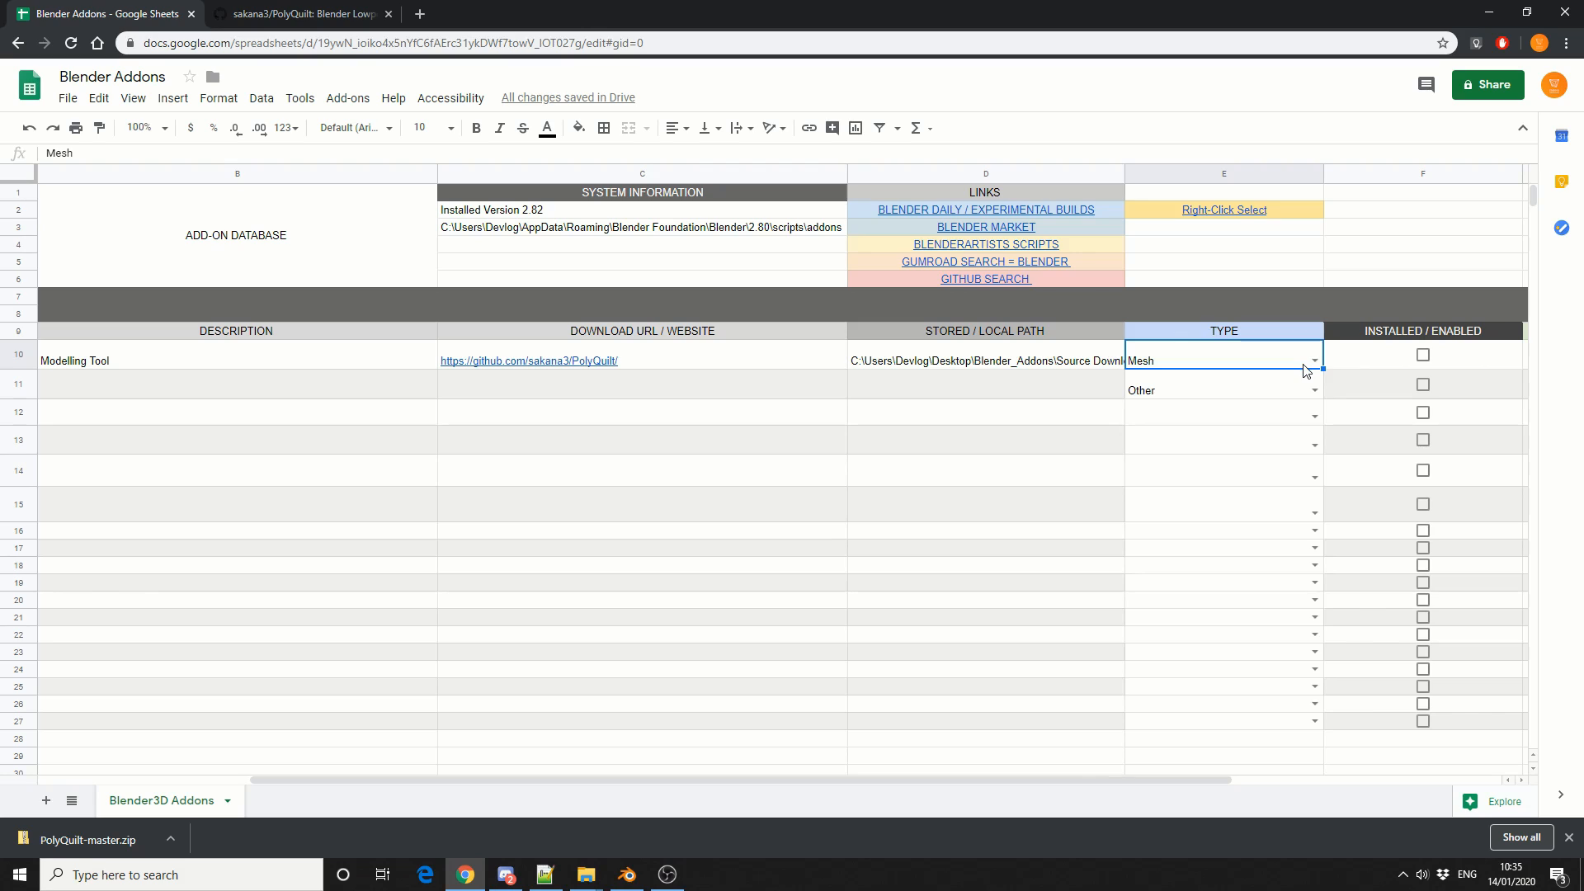
click(1422, 357)
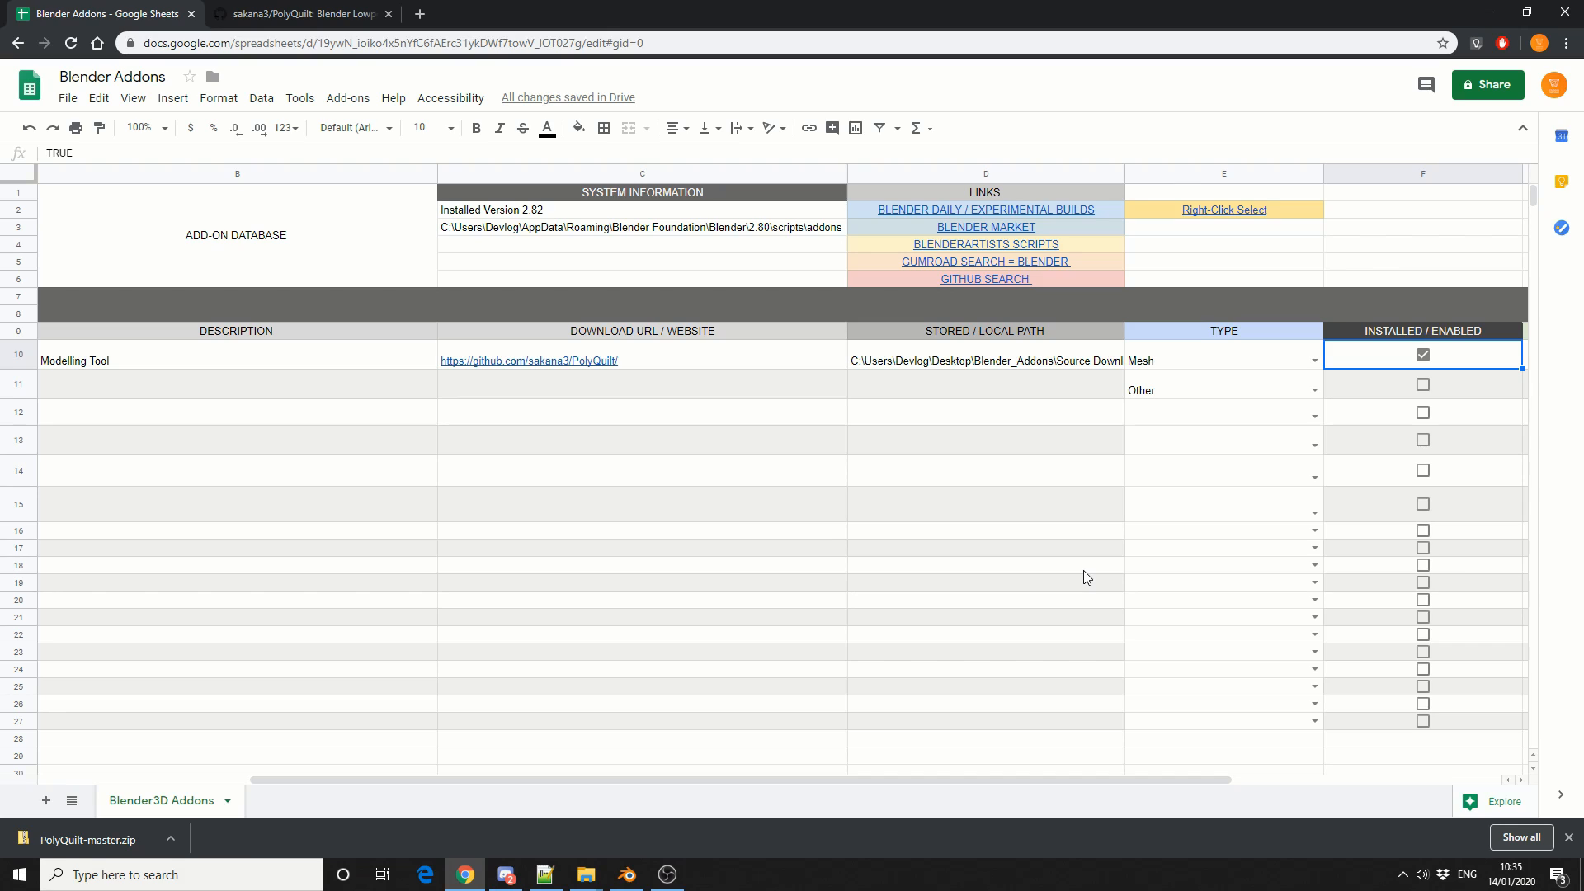
scroll(743, 743, left, 3)
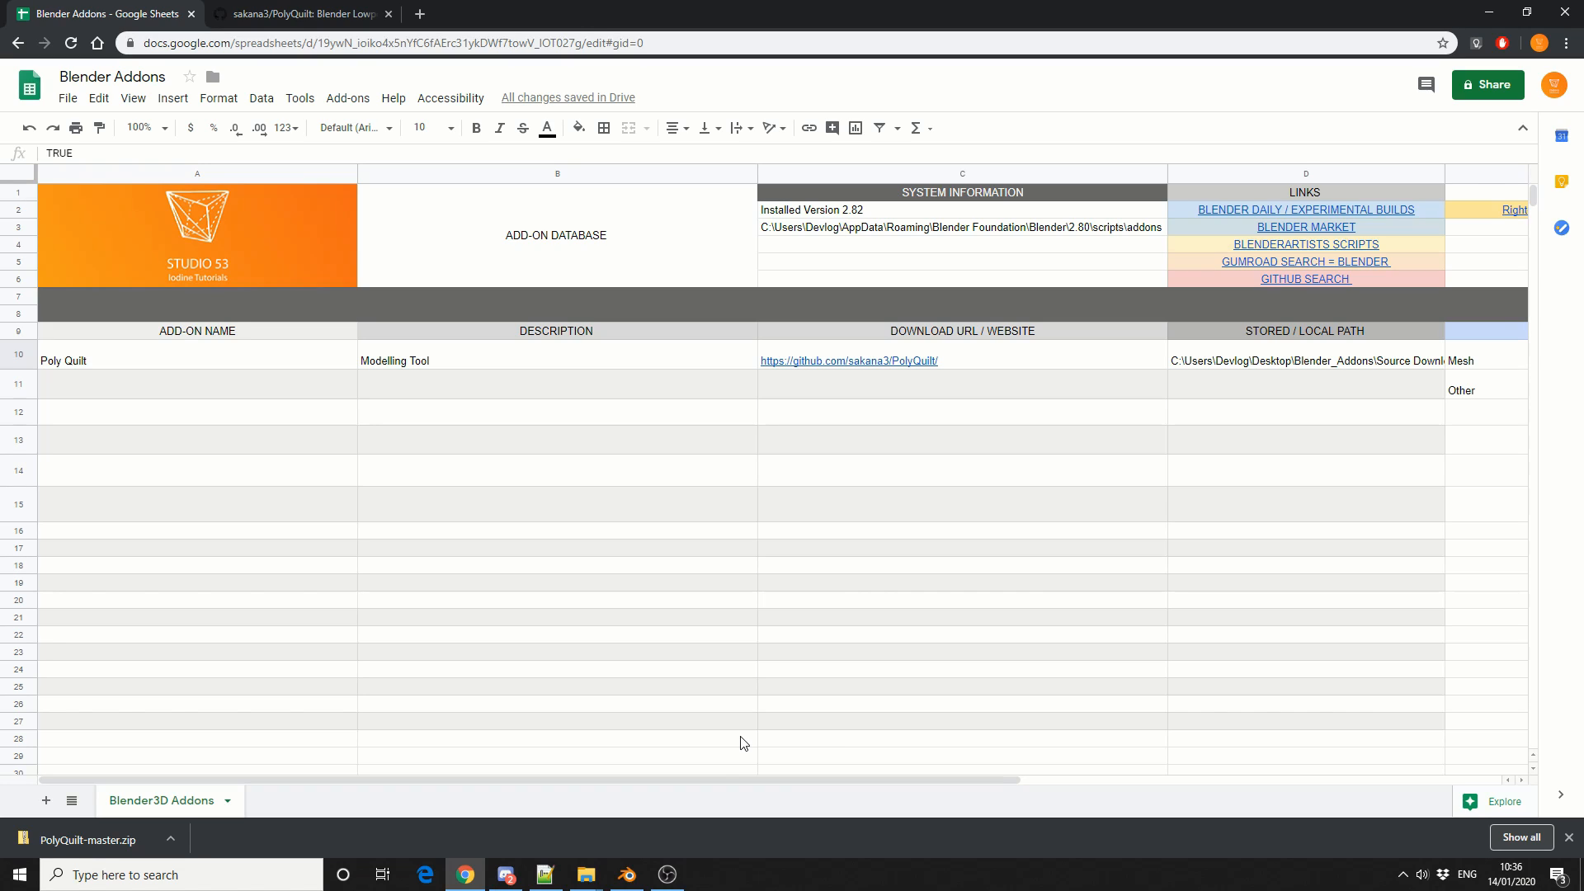
- Switch to Blender and start installing an add-on from a file in the Add-ons preferences
click(623, 876)
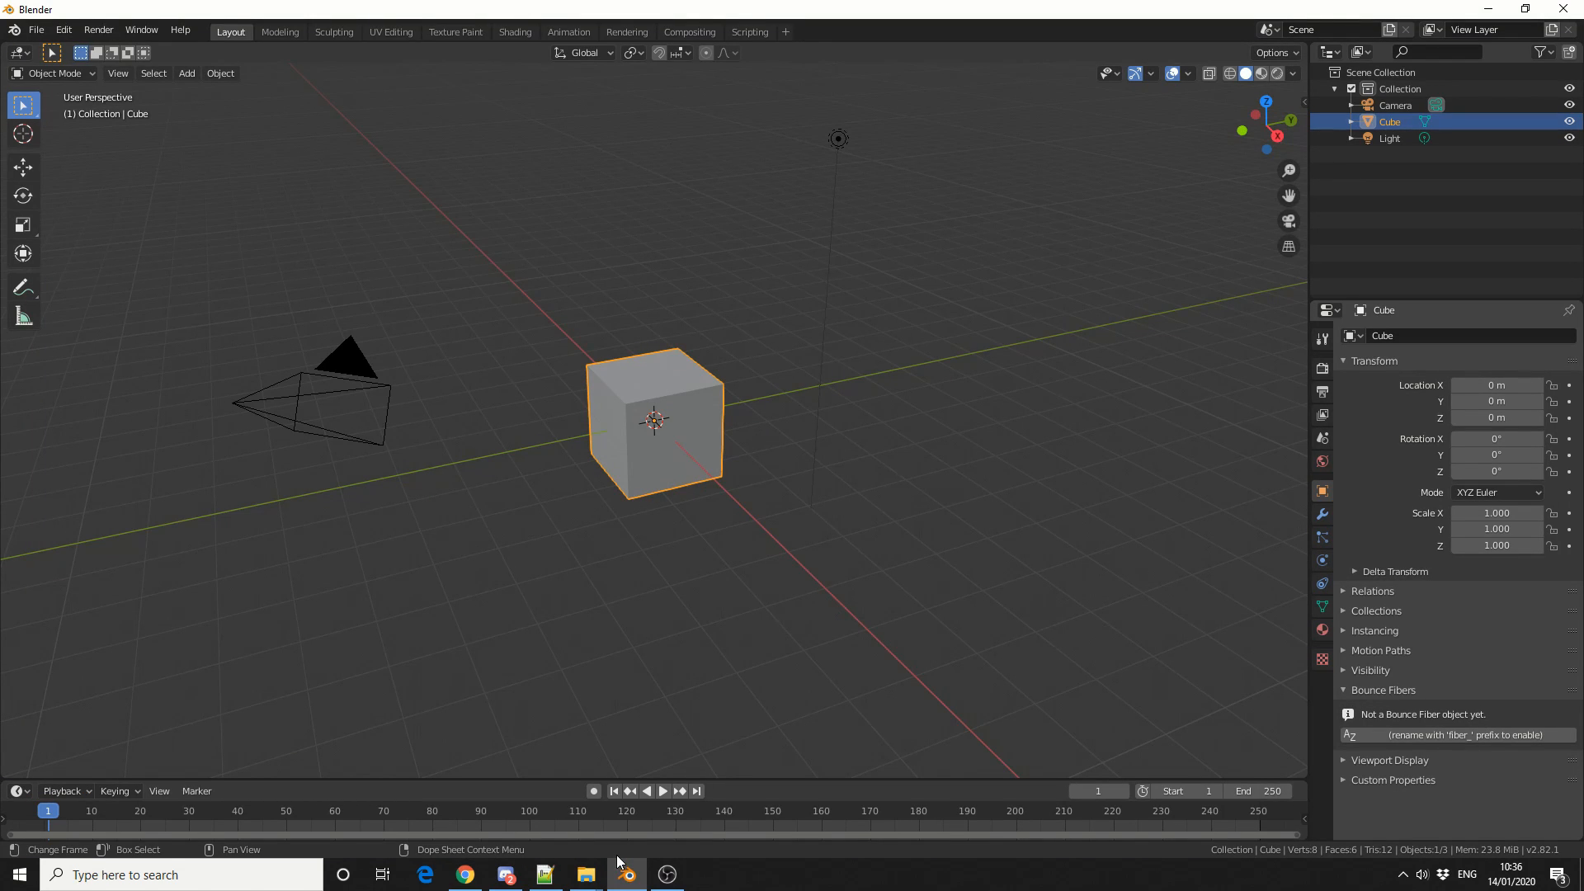
click(75, 29)
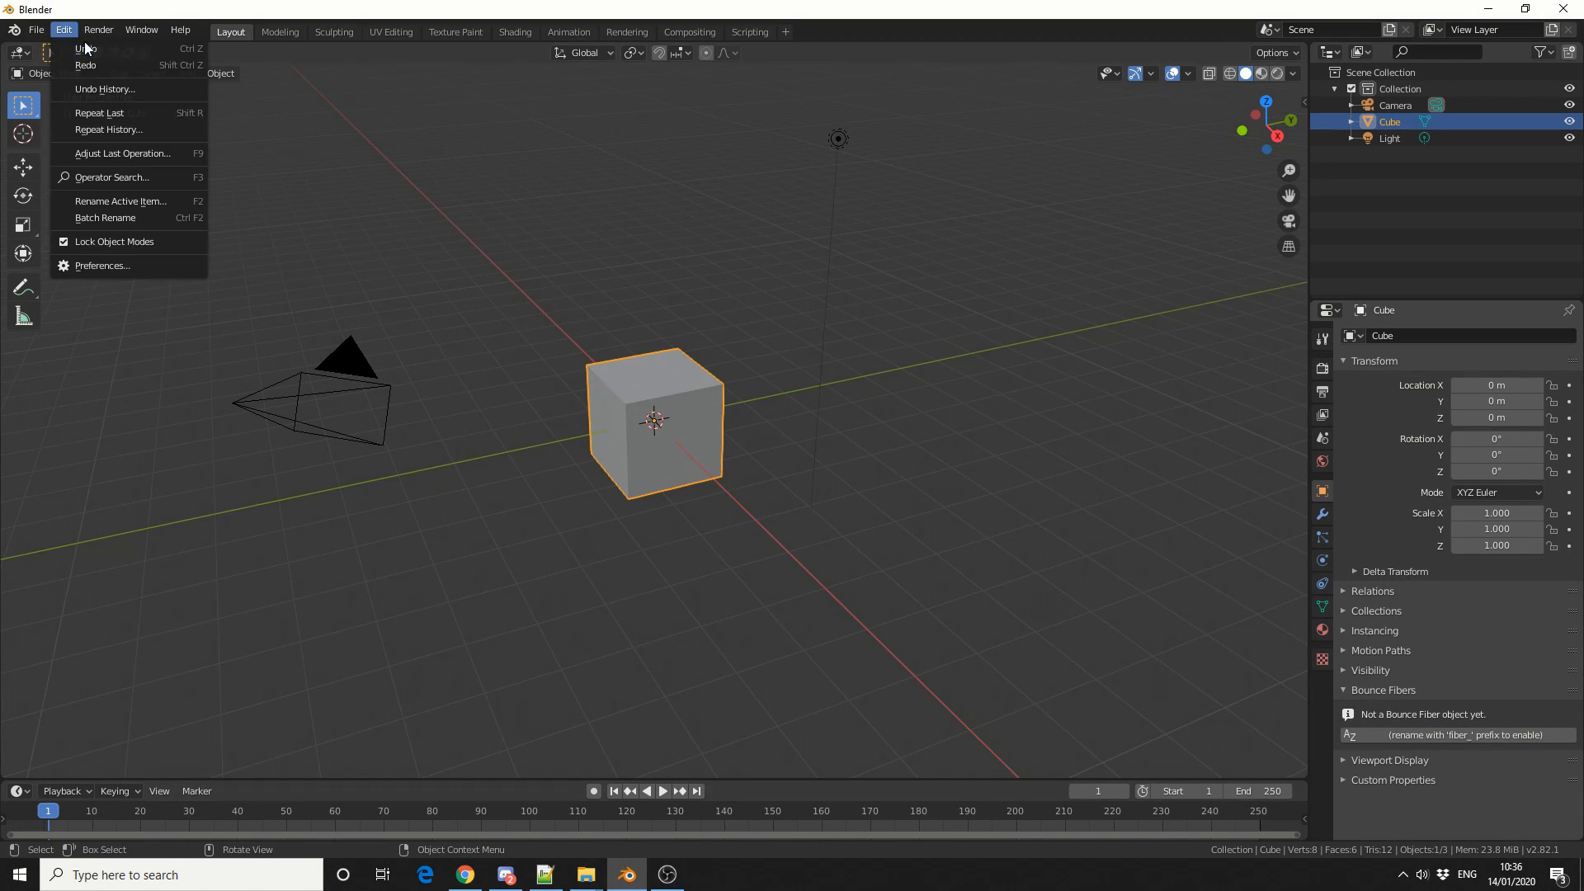
click(173, 269)
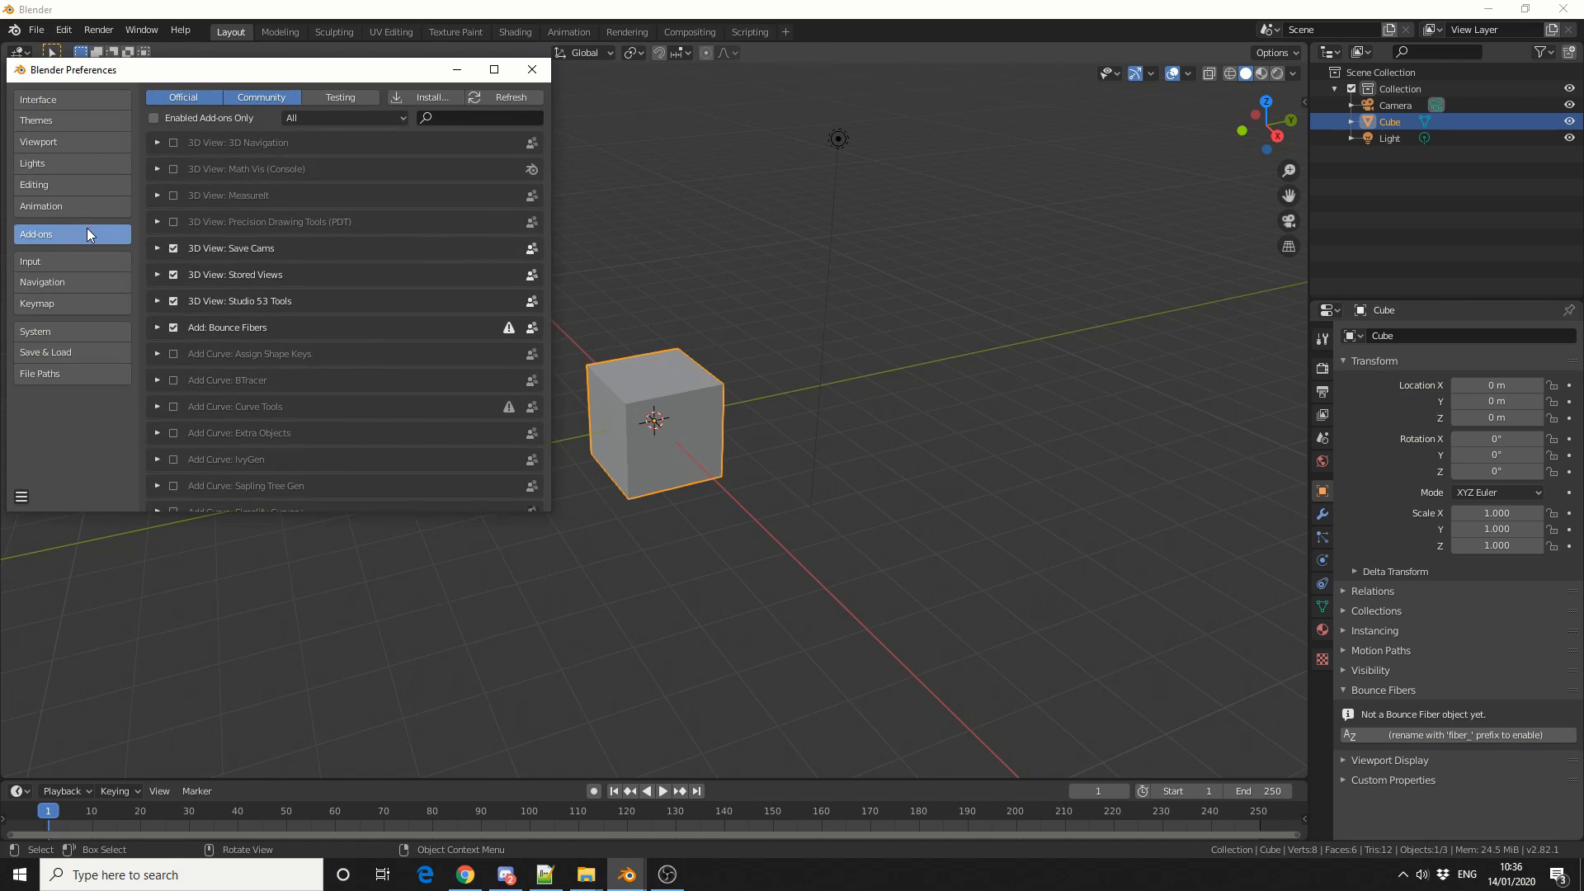
click(440, 102)
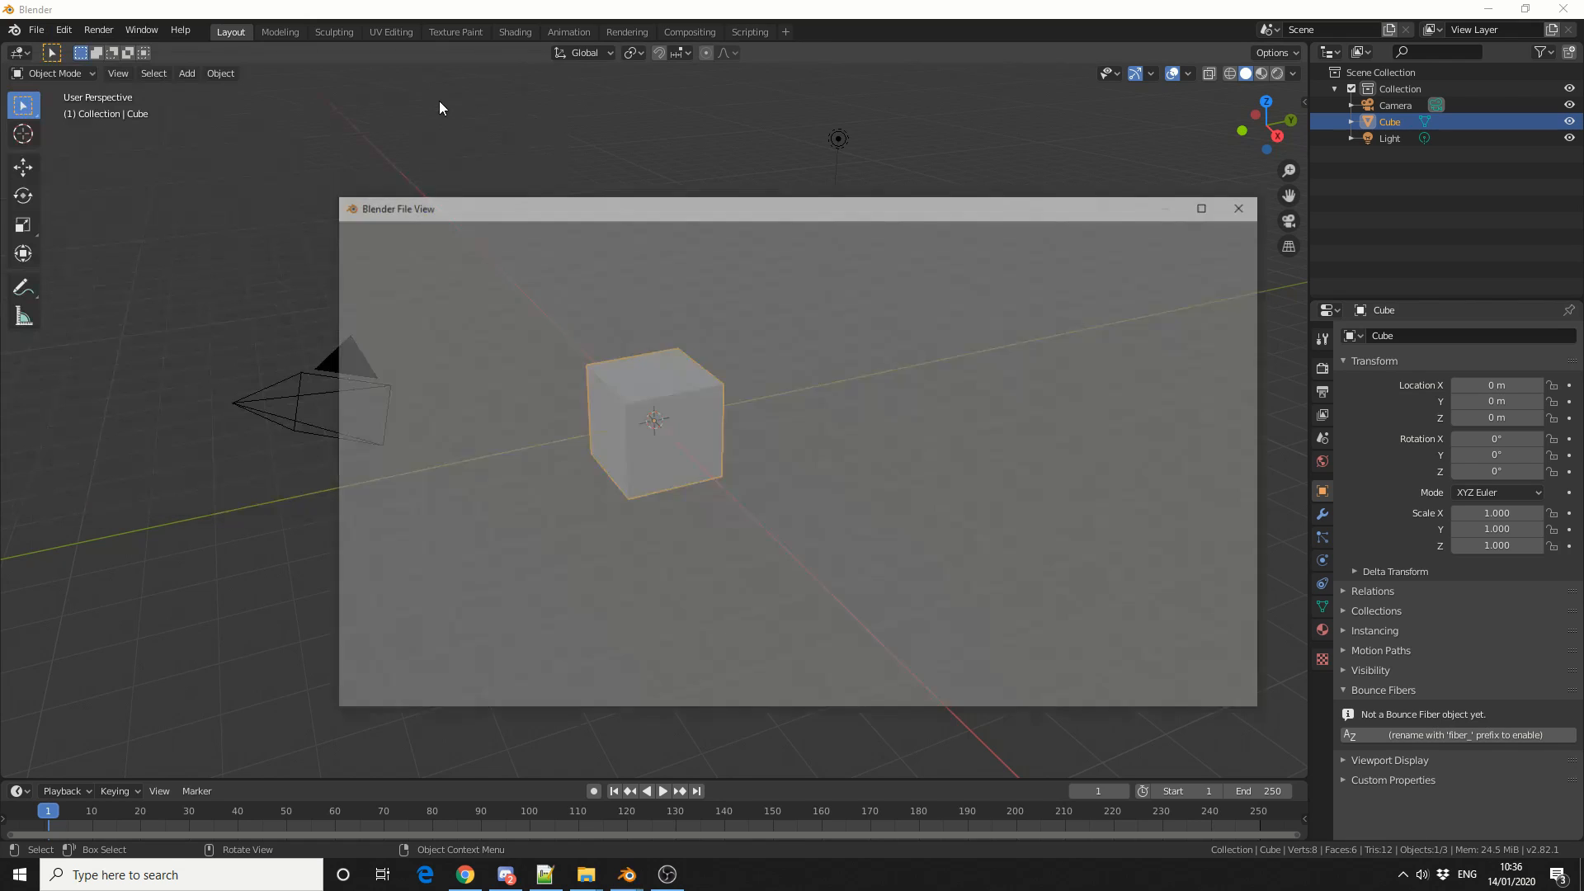
- Install the add-on from PolyQuilt-master.zip in Blender_Addons\Source Downloads\Github
click(394, 536)
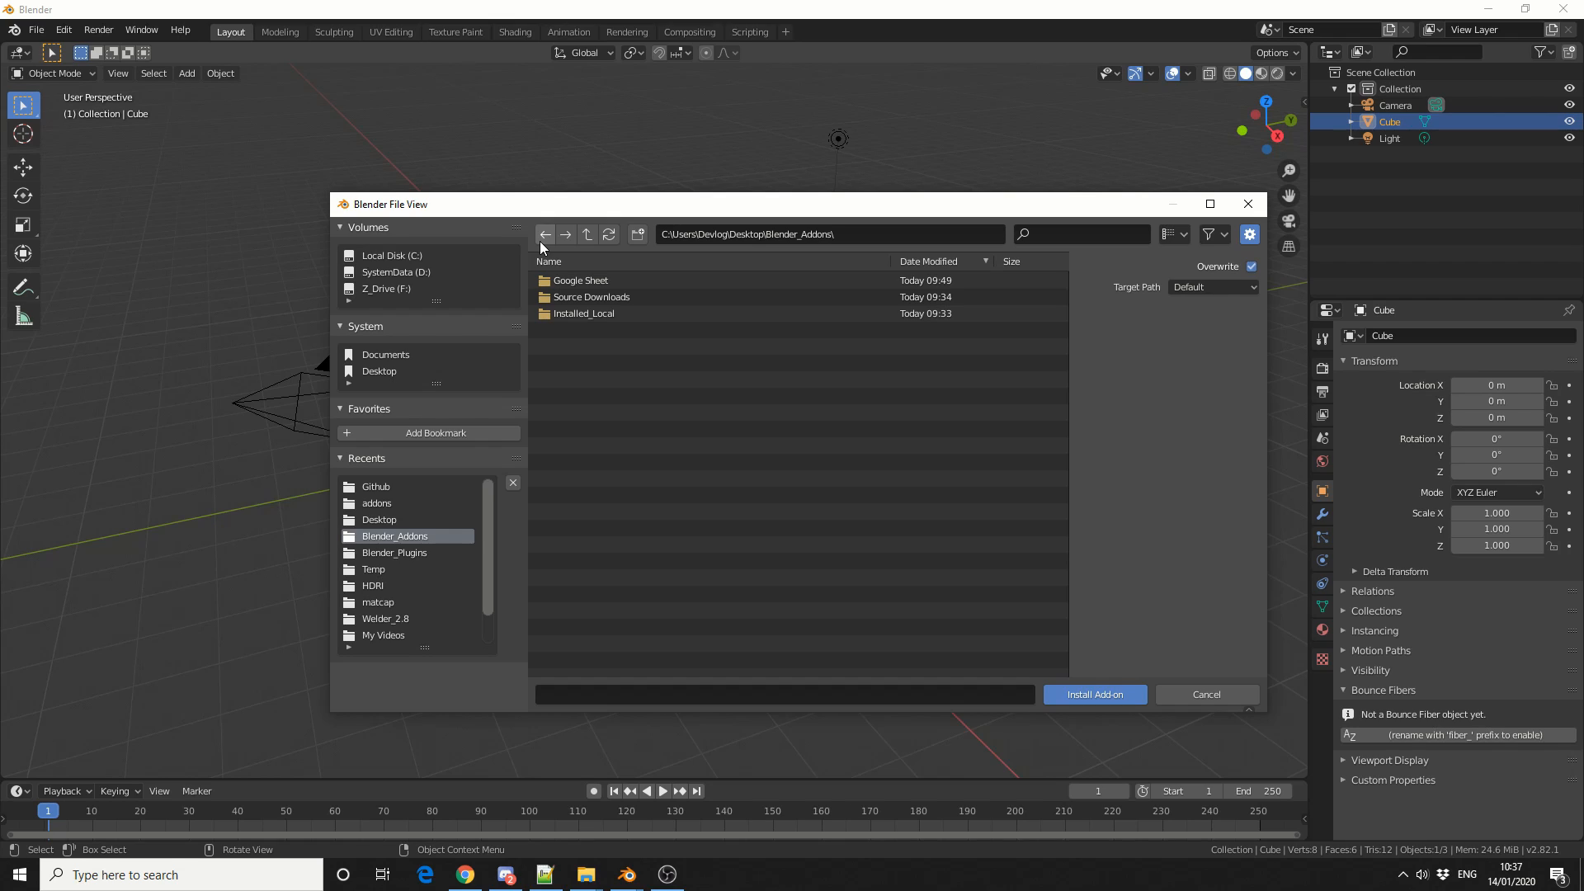
click(586, 295)
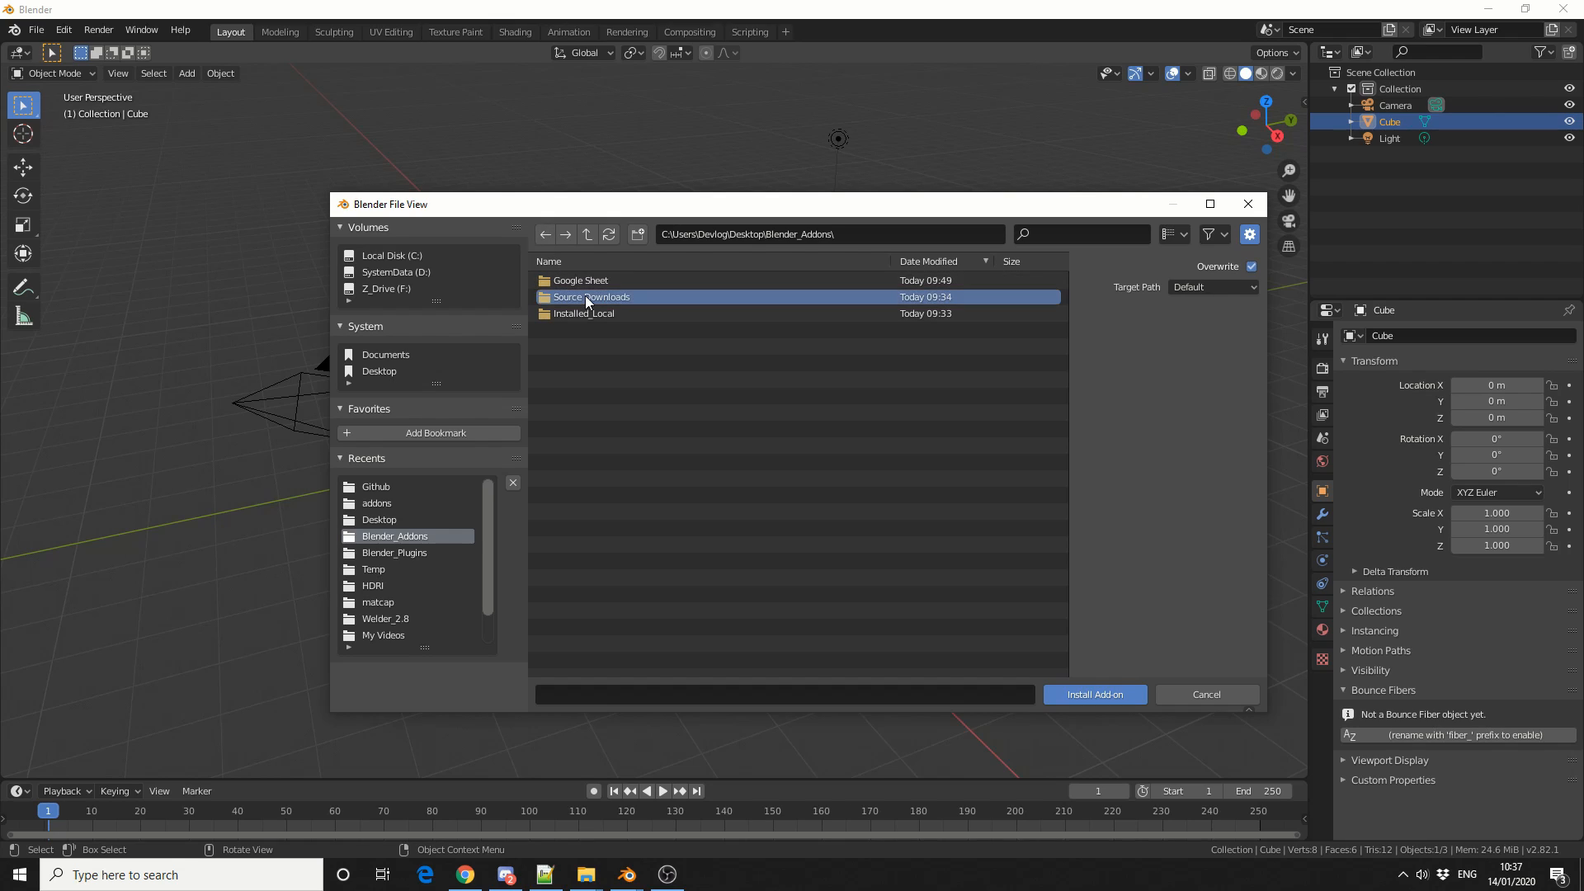
double_click(585, 295)
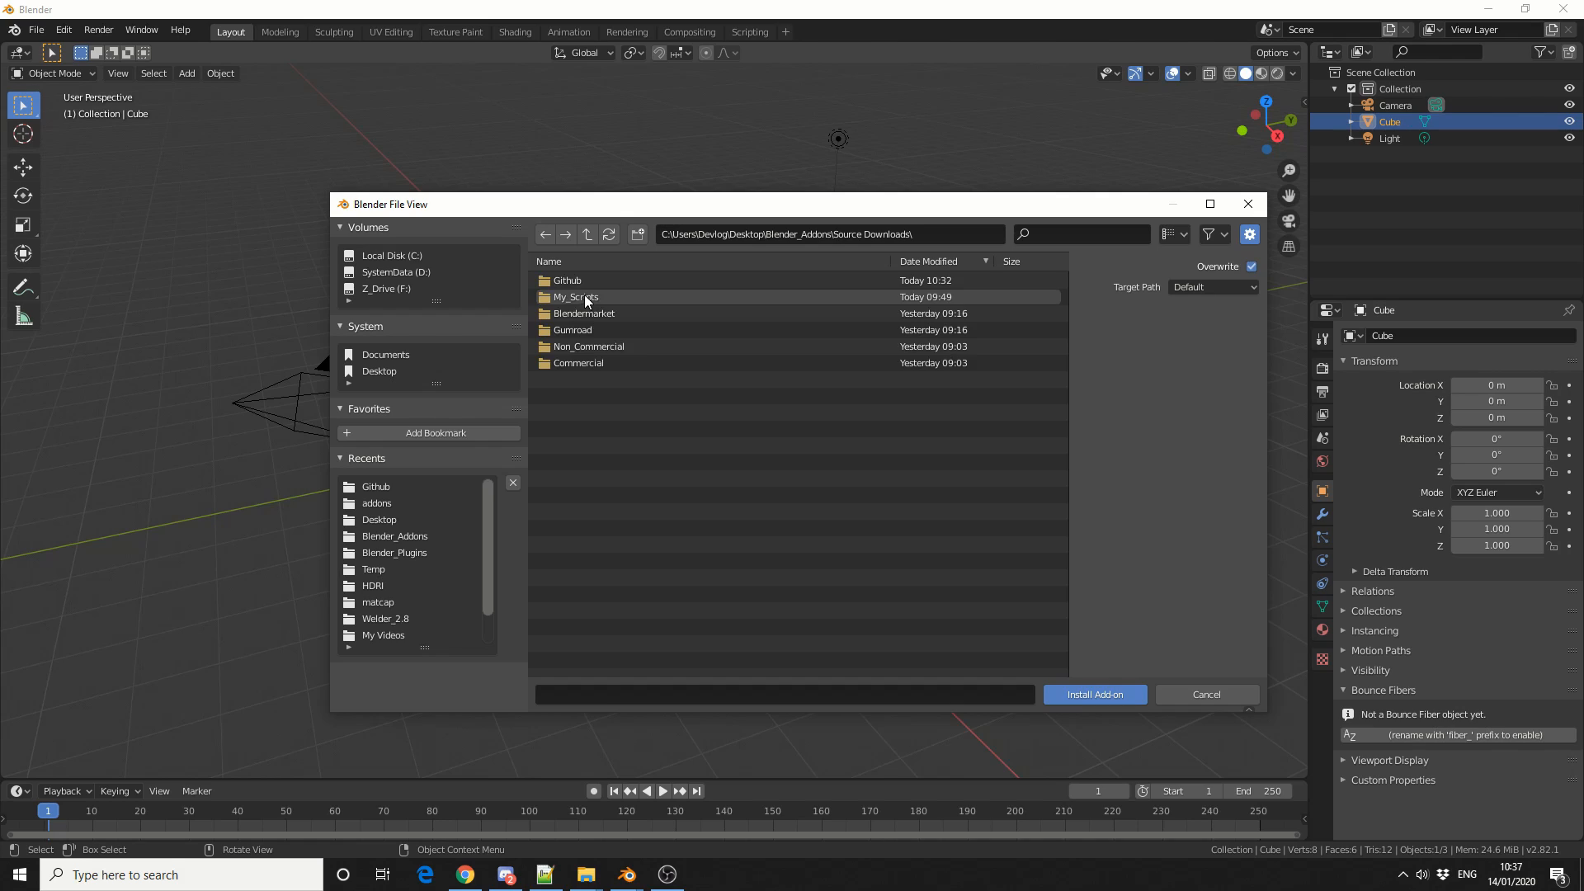
double_click(579, 284)
click(579, 283)
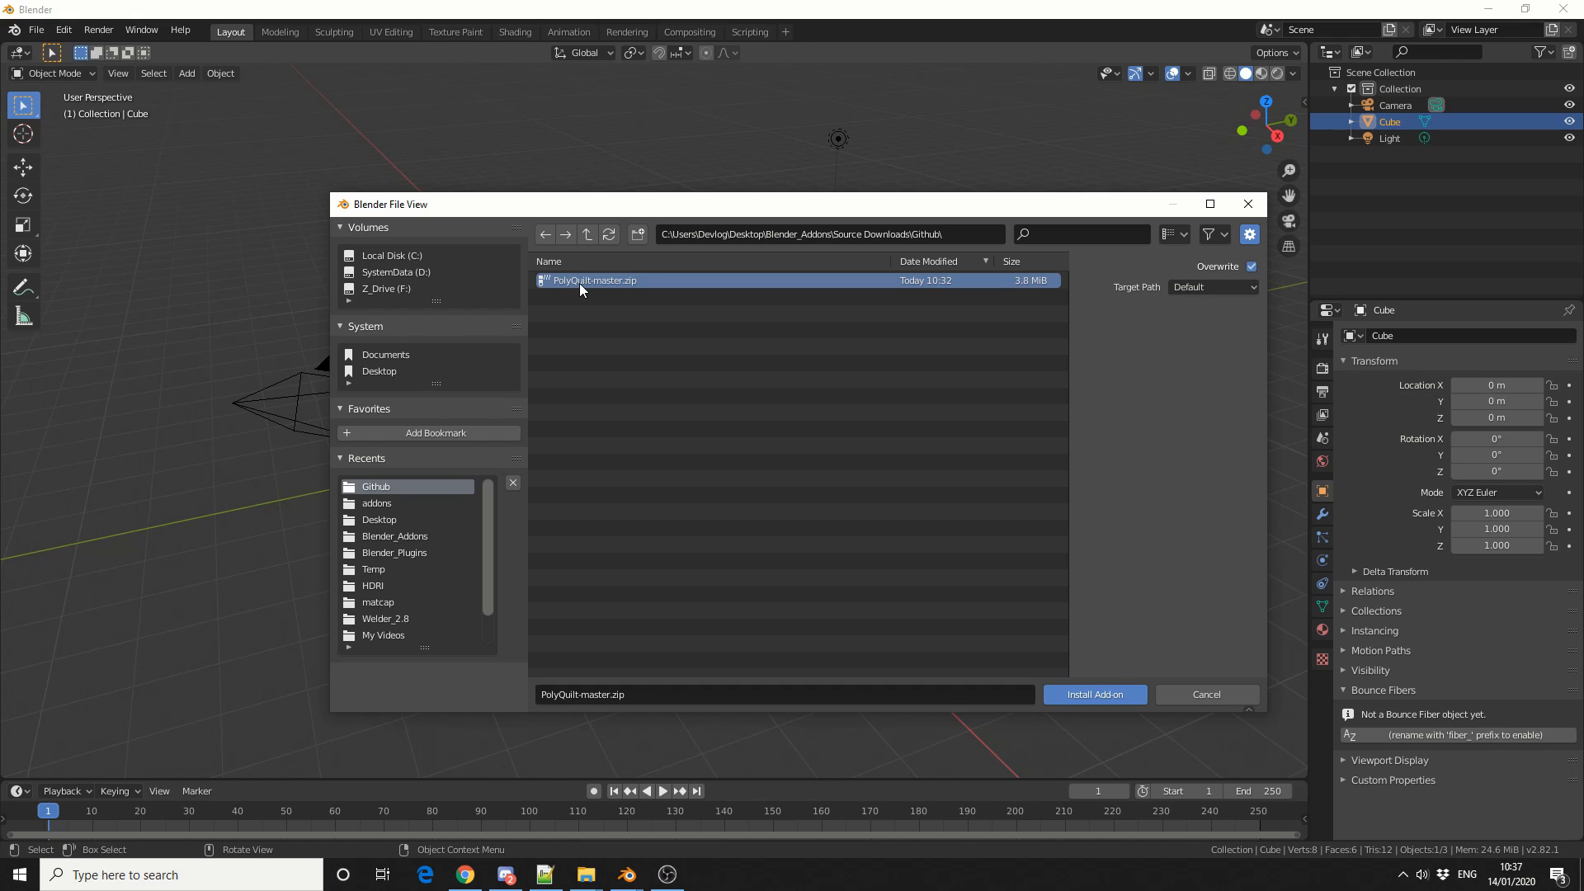
click(1125, 695)
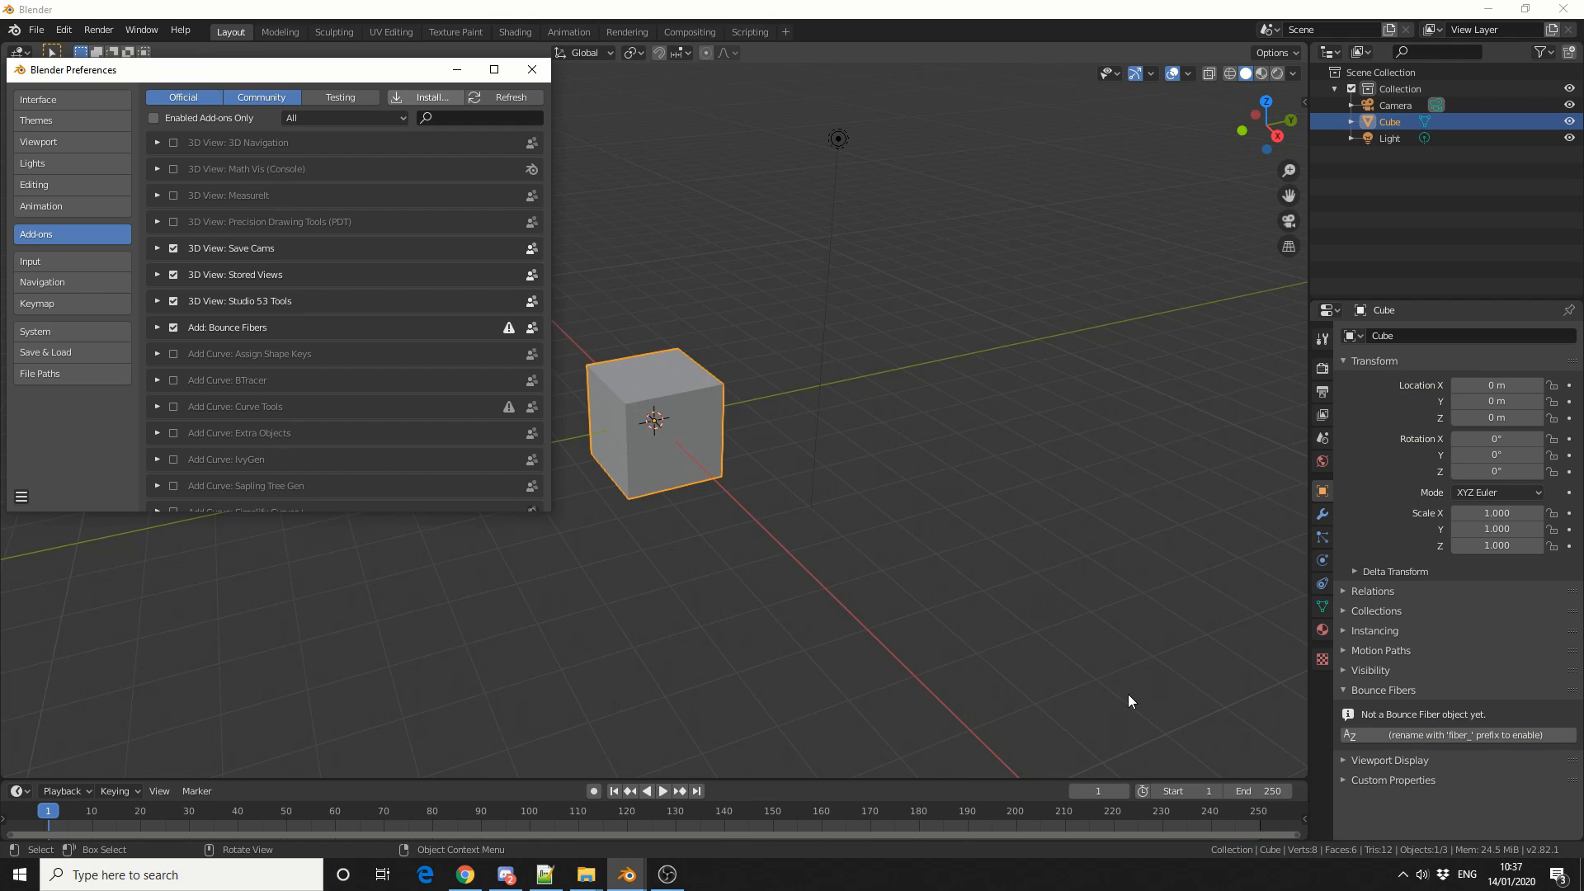
- Search the add-ons list for "poly"
click(475, 118)
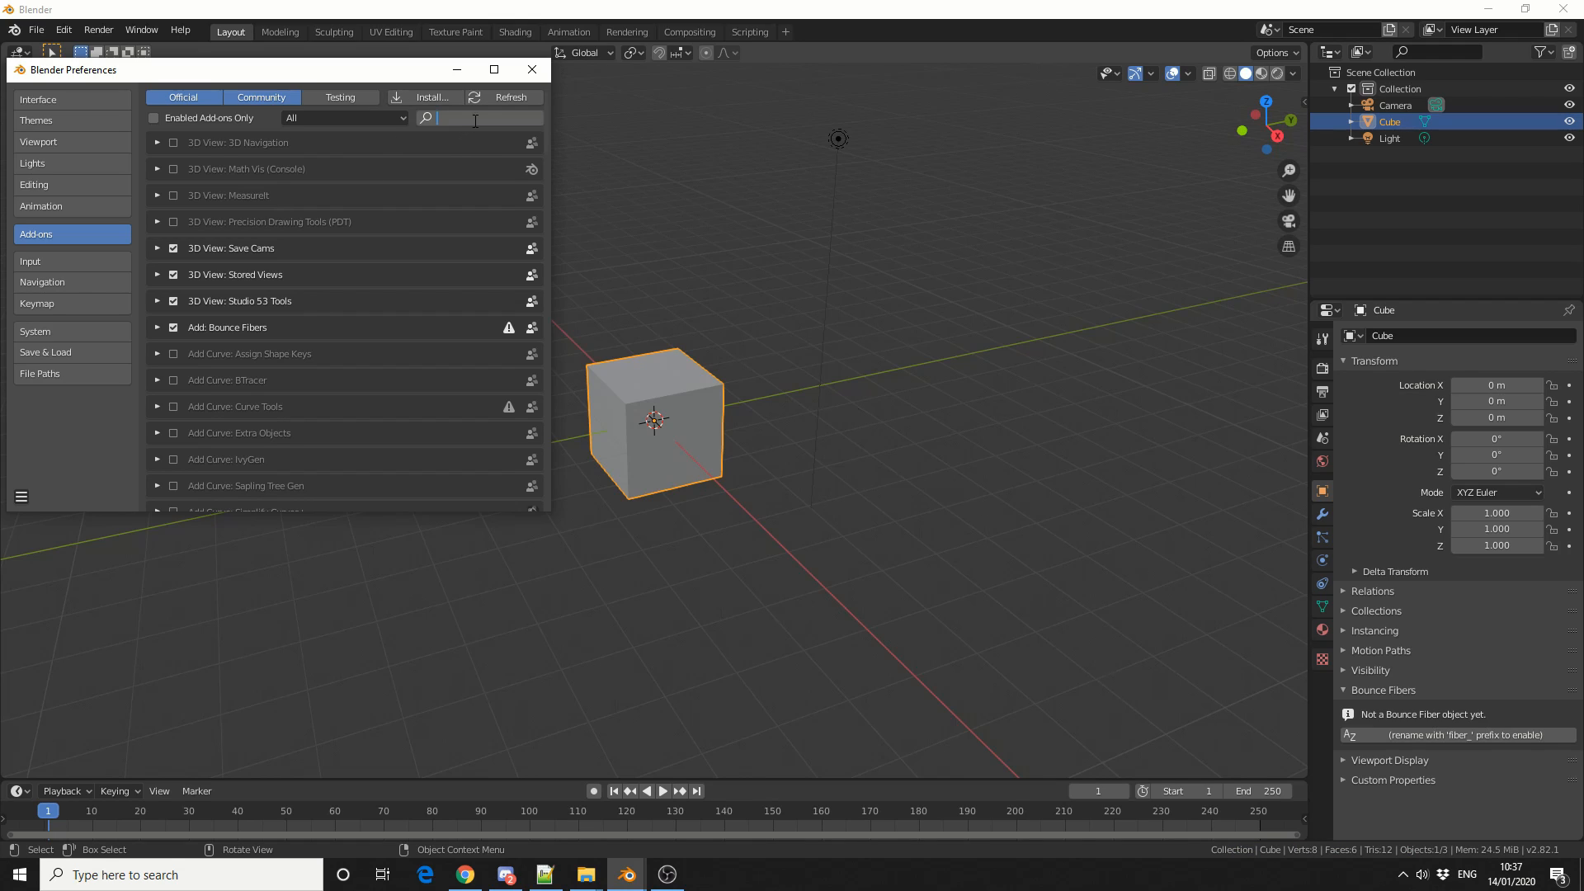
text(poly)
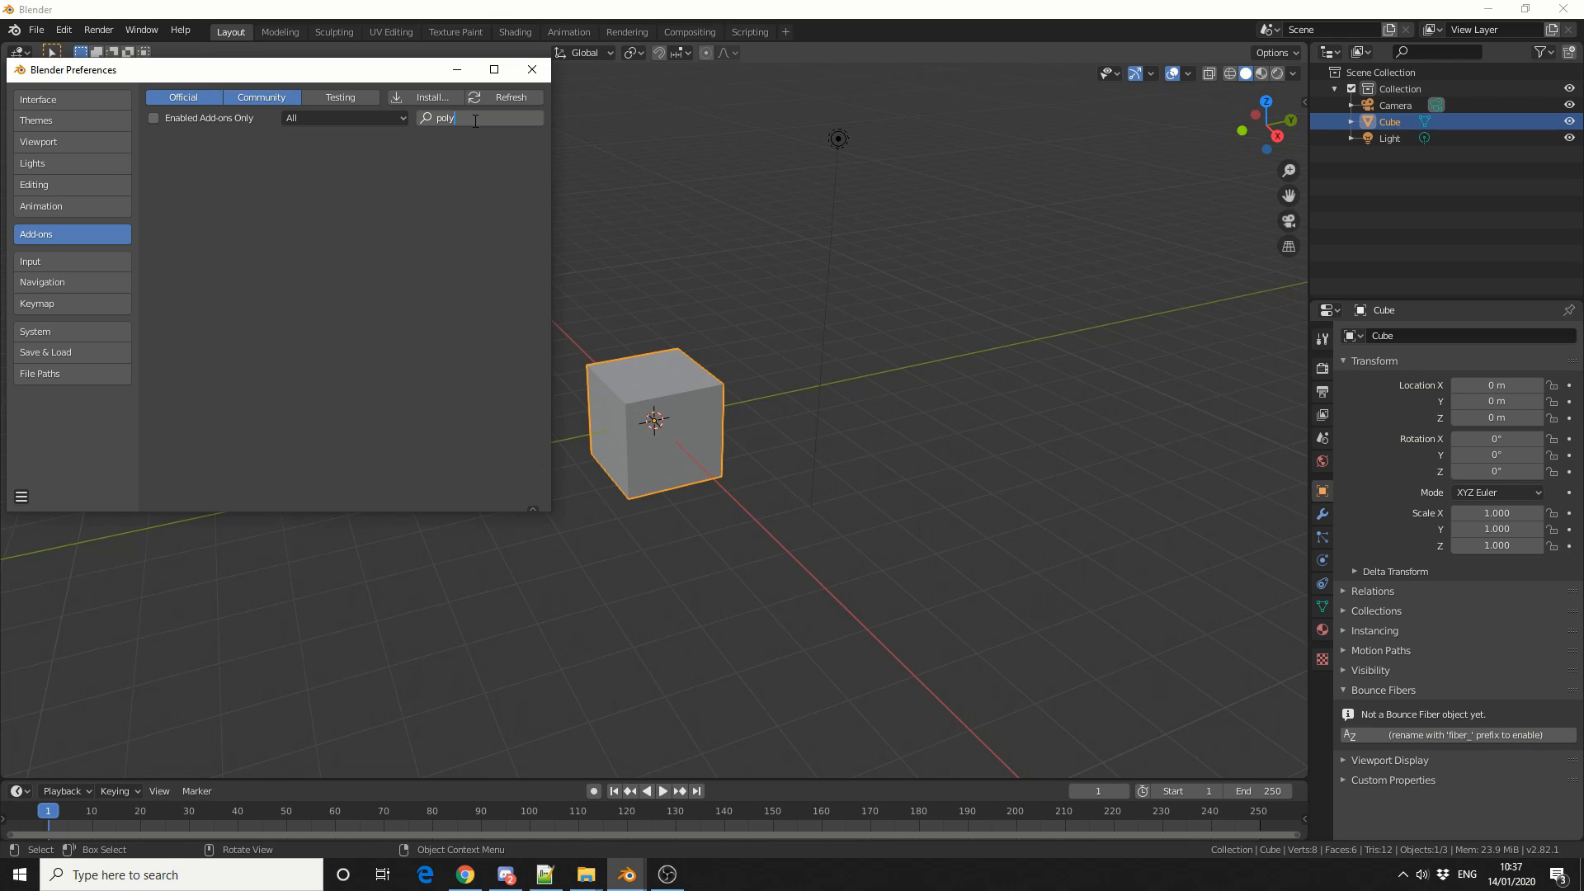
- Switch to the Github folder in File Explorer and browse into PolyQuilt-master.zip down to its Addons folder
mouse_move(586, 875)
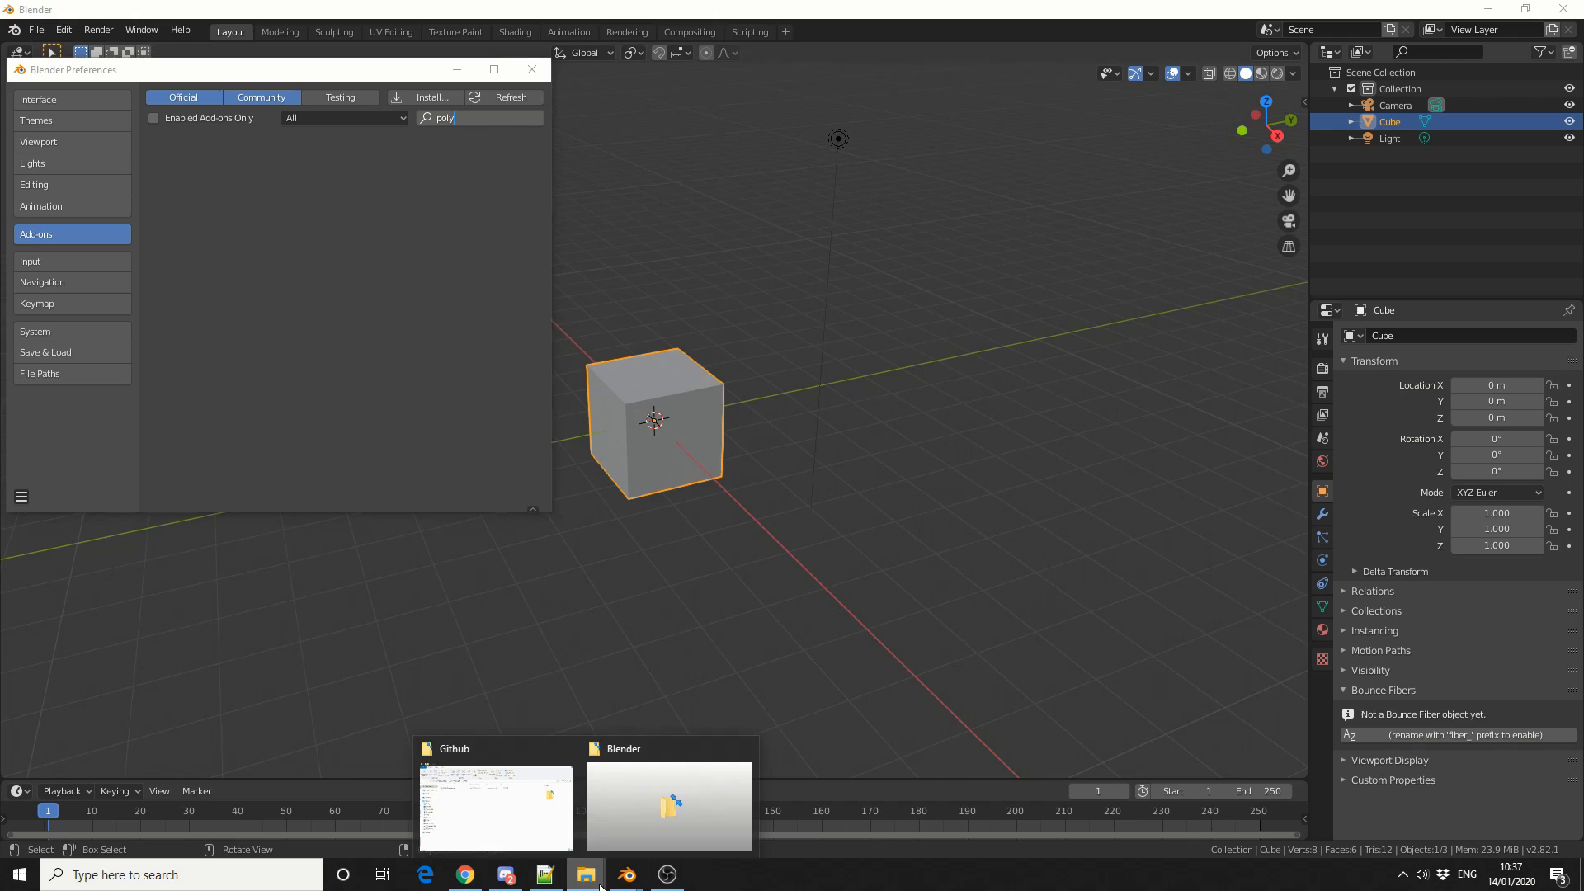
click(518, 840)
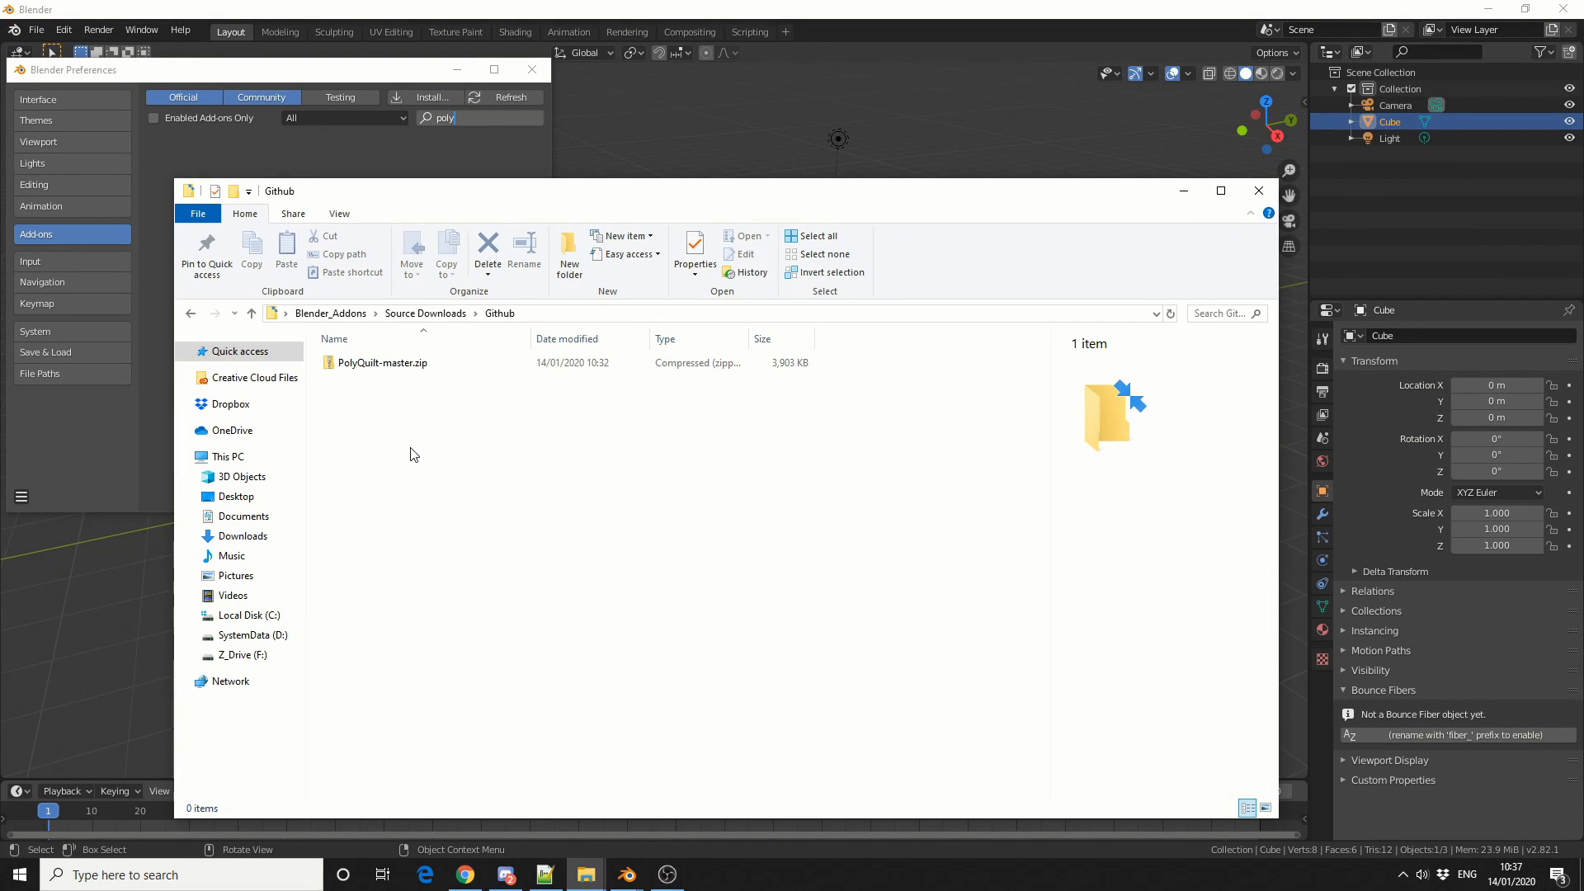
click(381, 363)
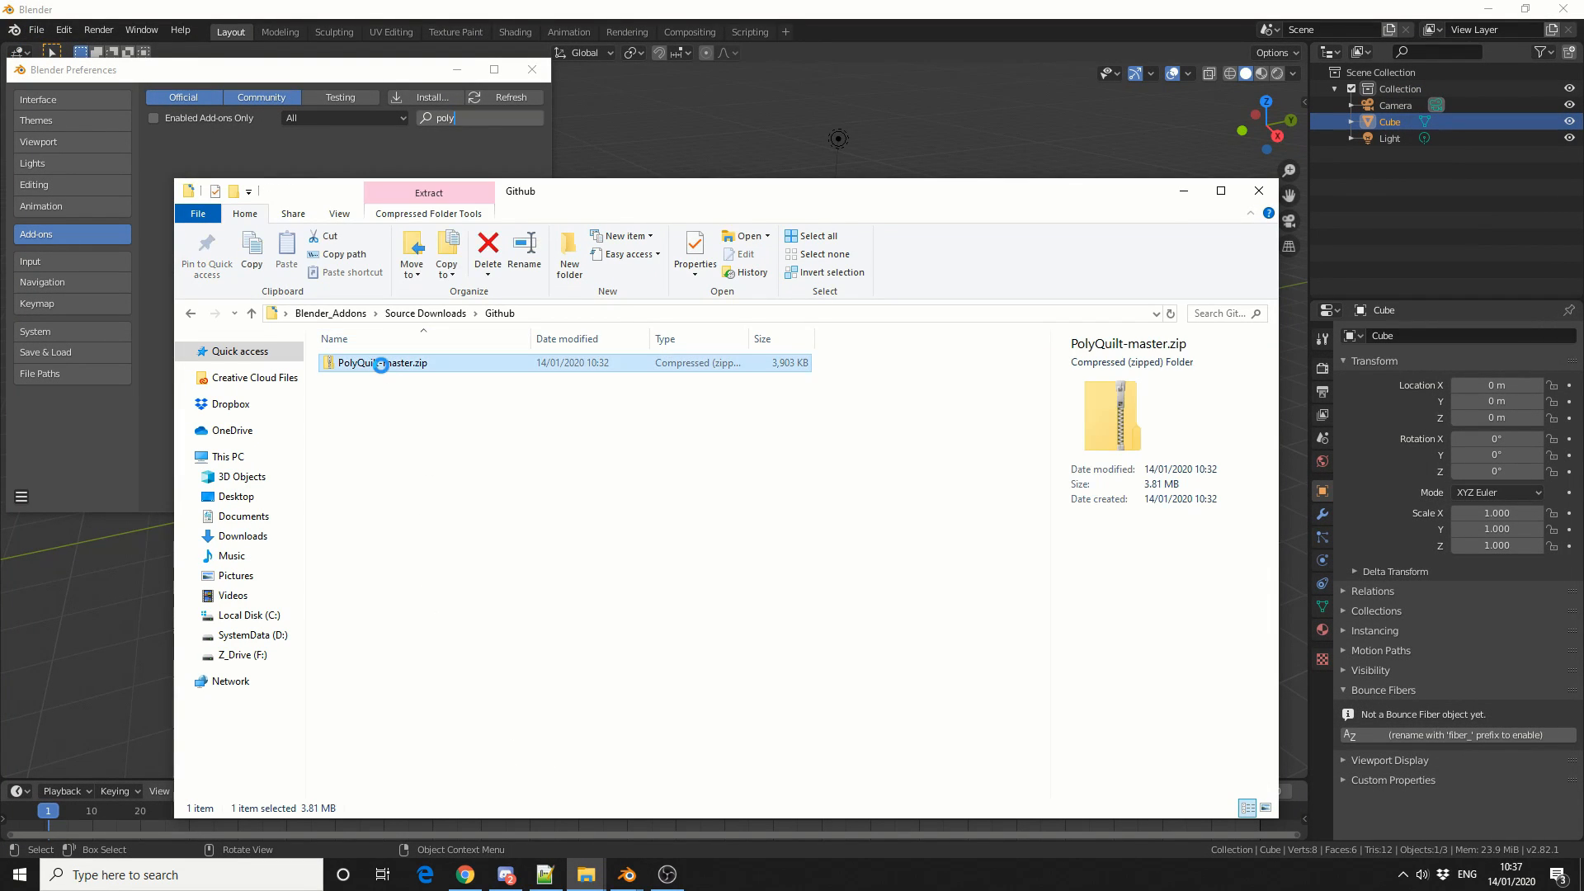
double_click(380, 364)
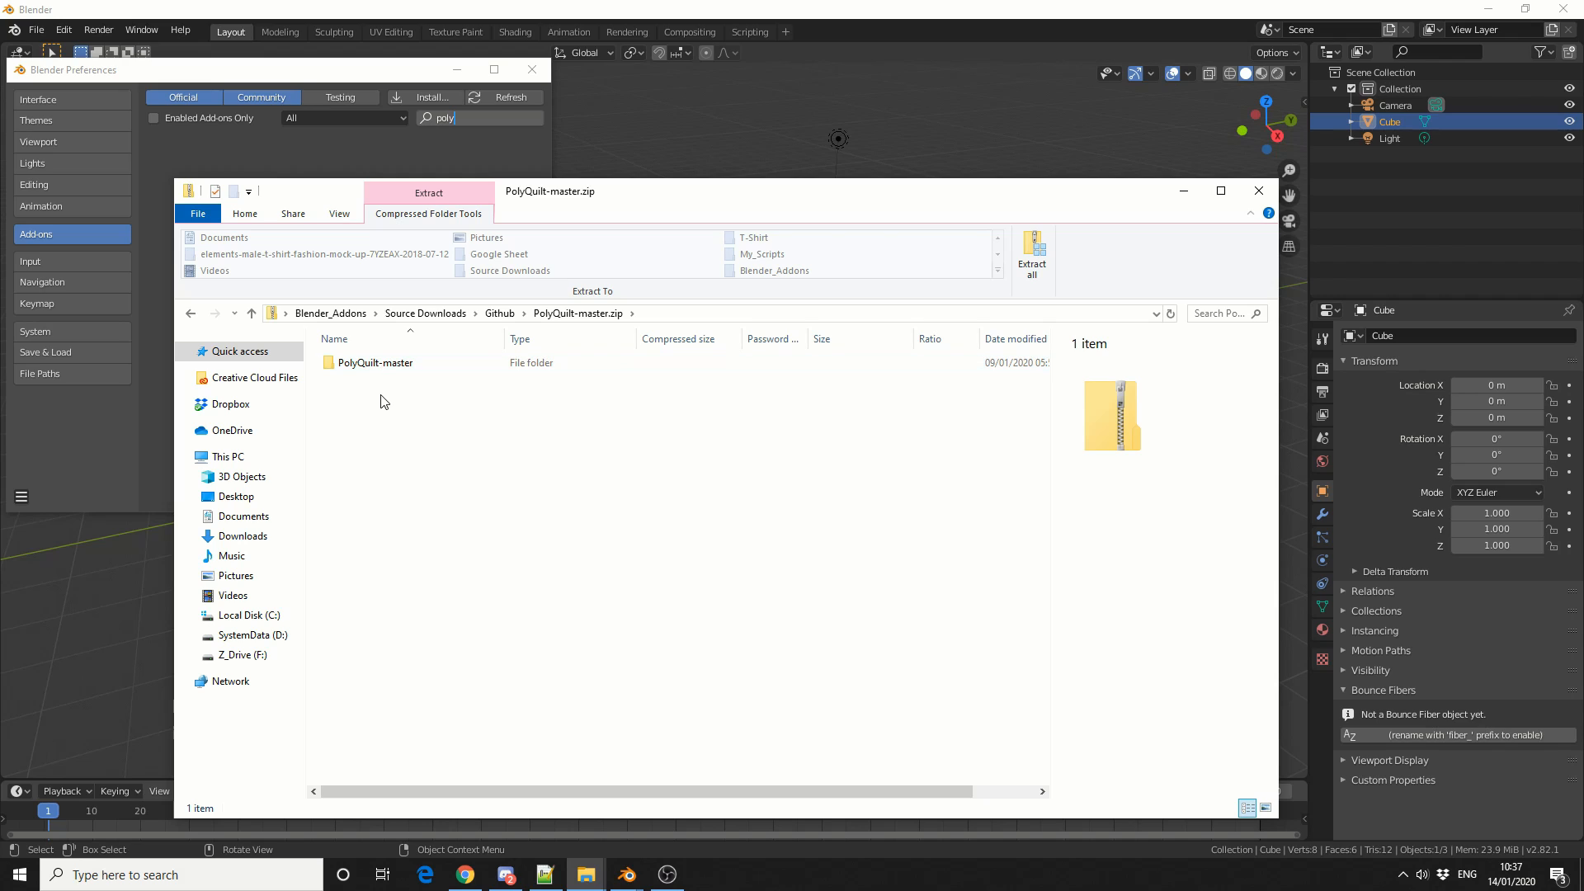
double_click(378, 365)
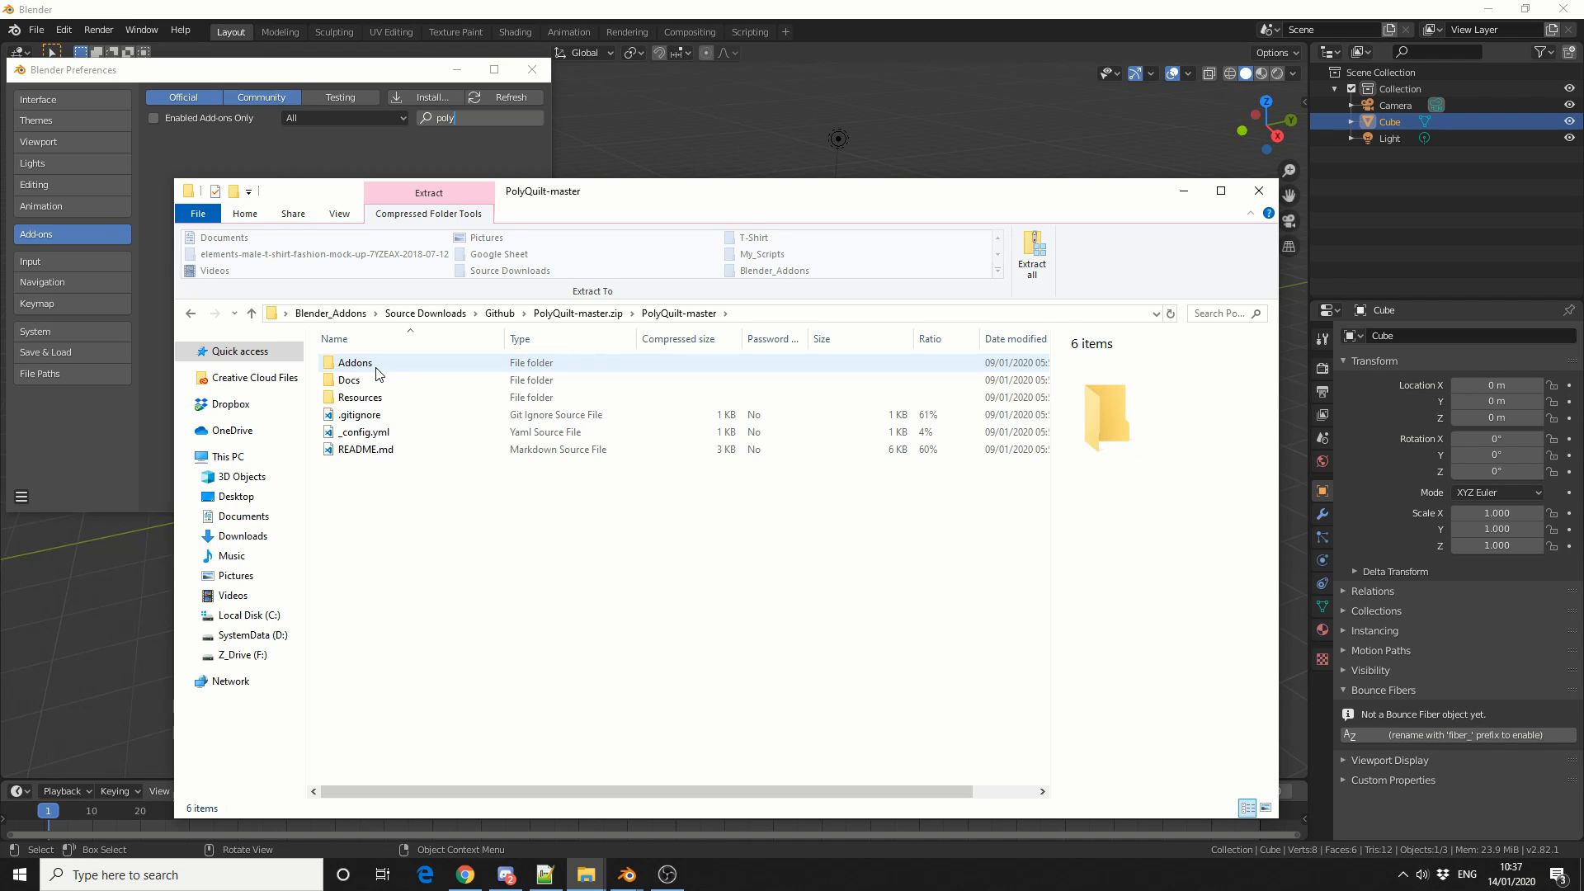
double_click(376, 368)
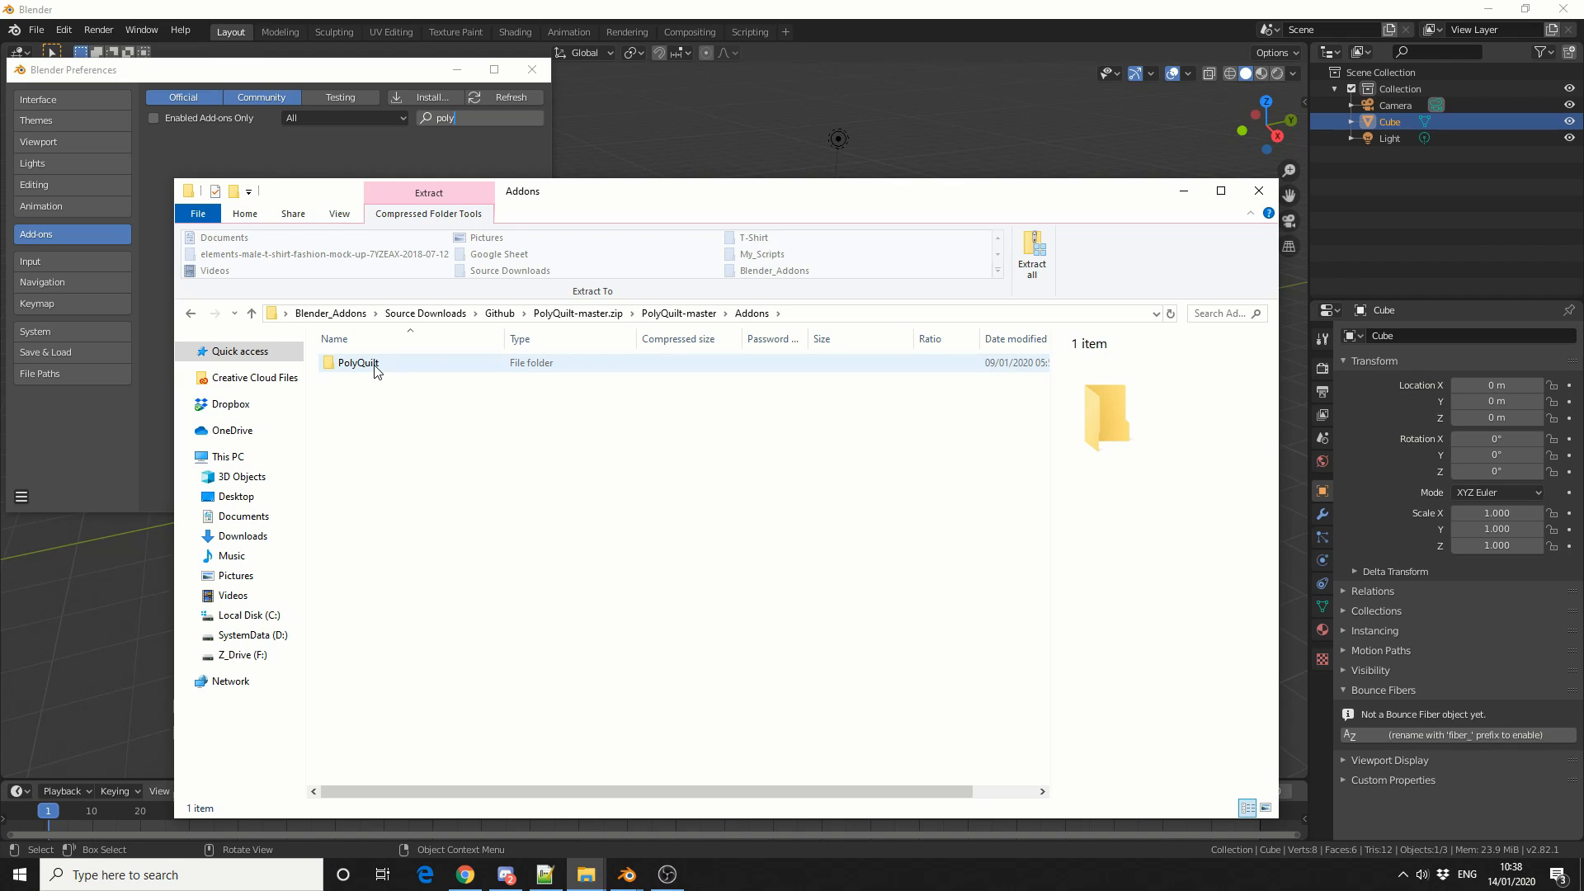
- Copy the PolyQuilt folder out of the archive into the Source Downloads\Github folder
click(376, 369)
right_click(374, 364)
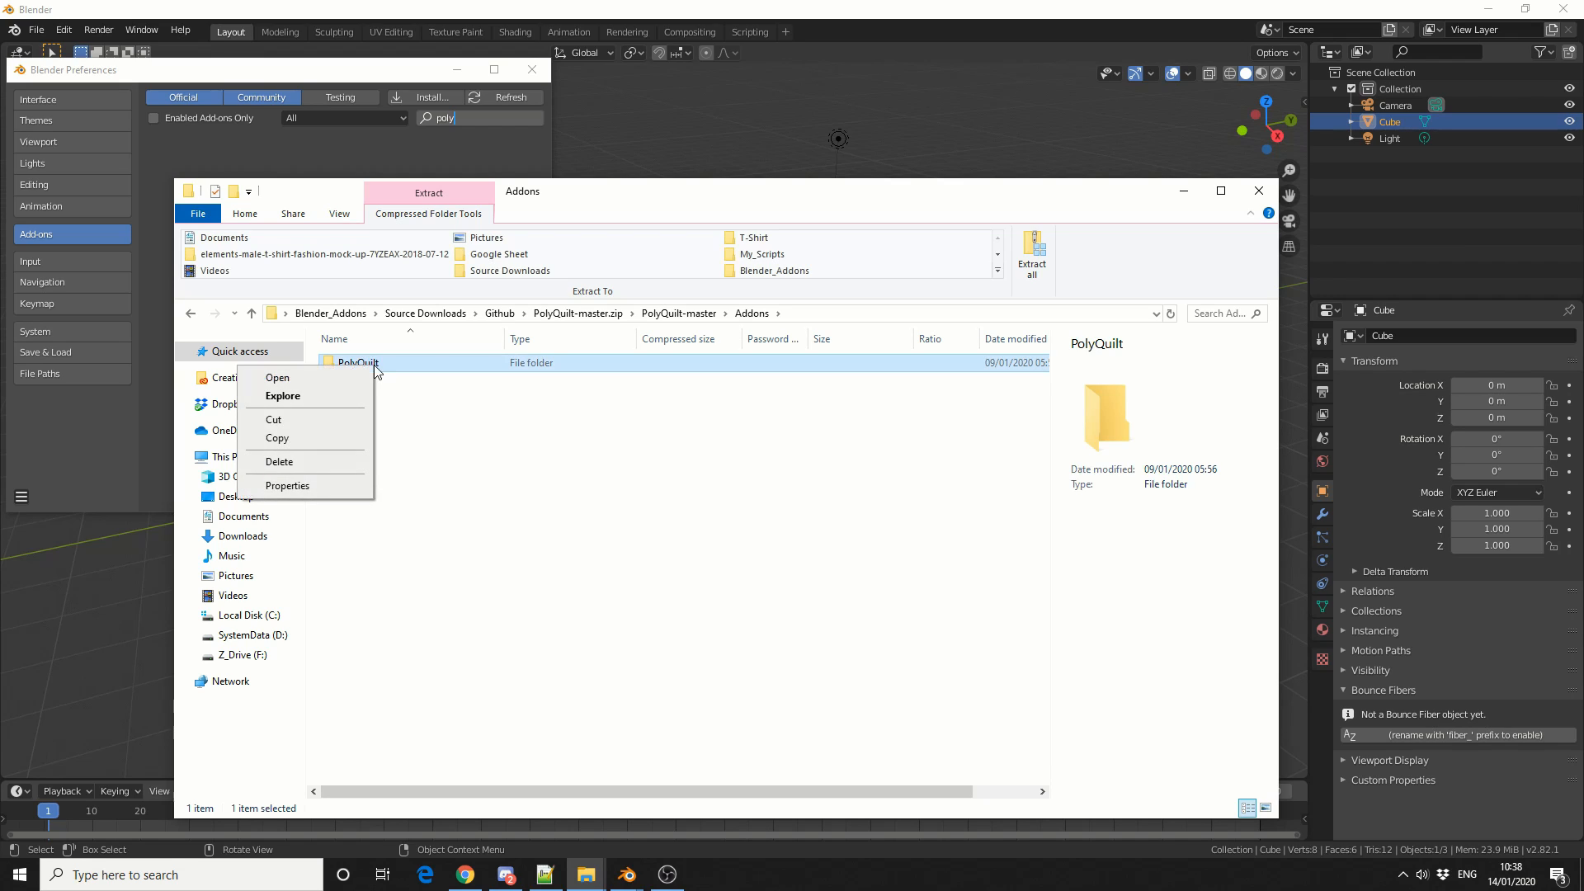
click(327, 439)
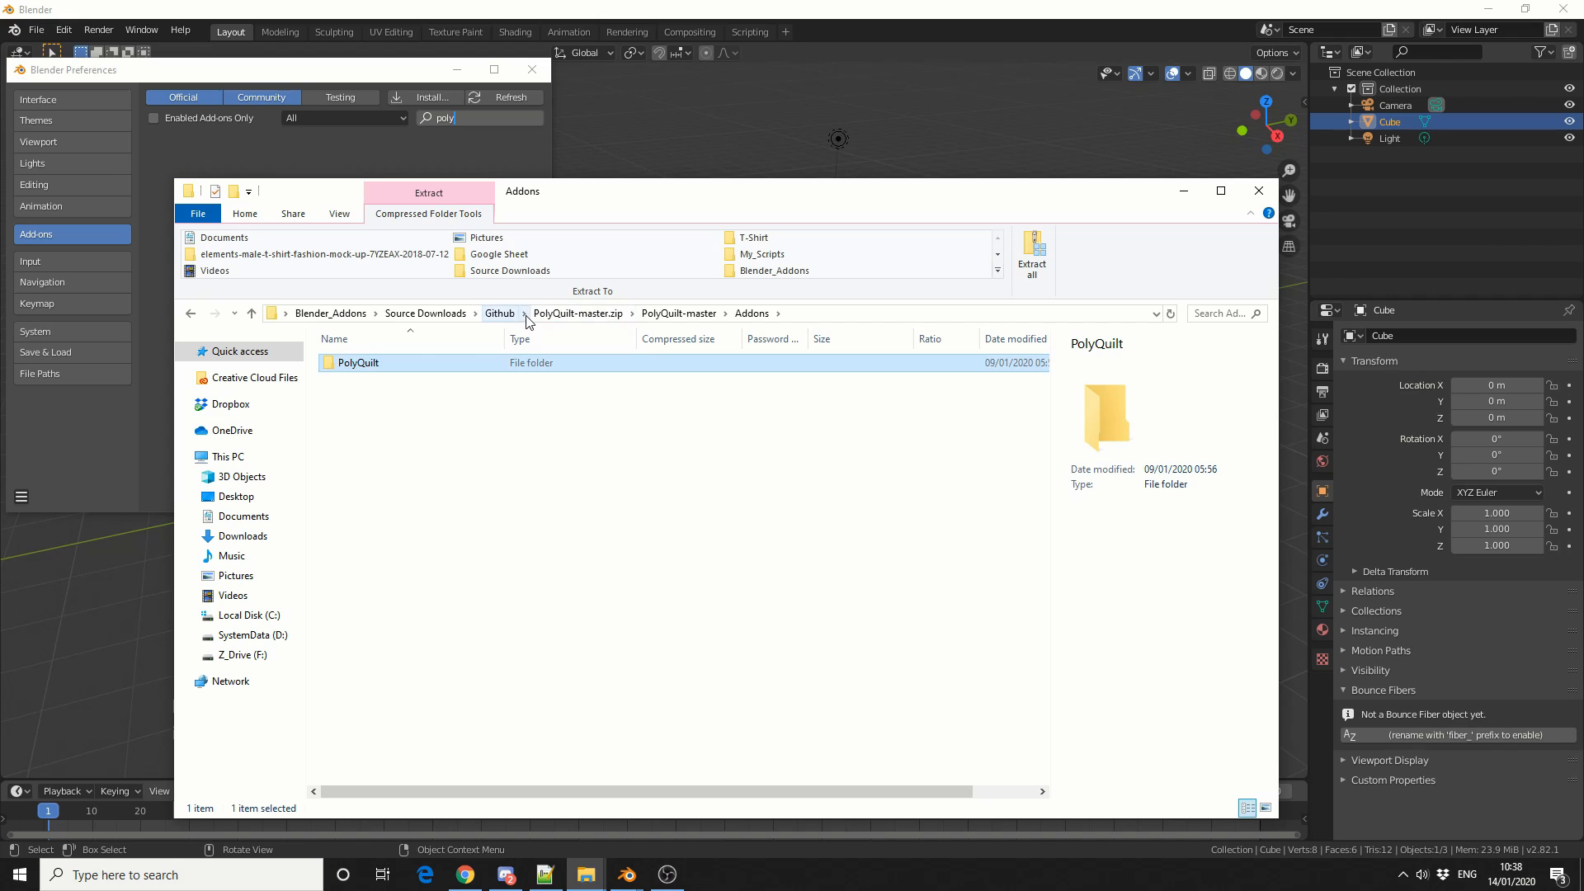
click(502, 316)
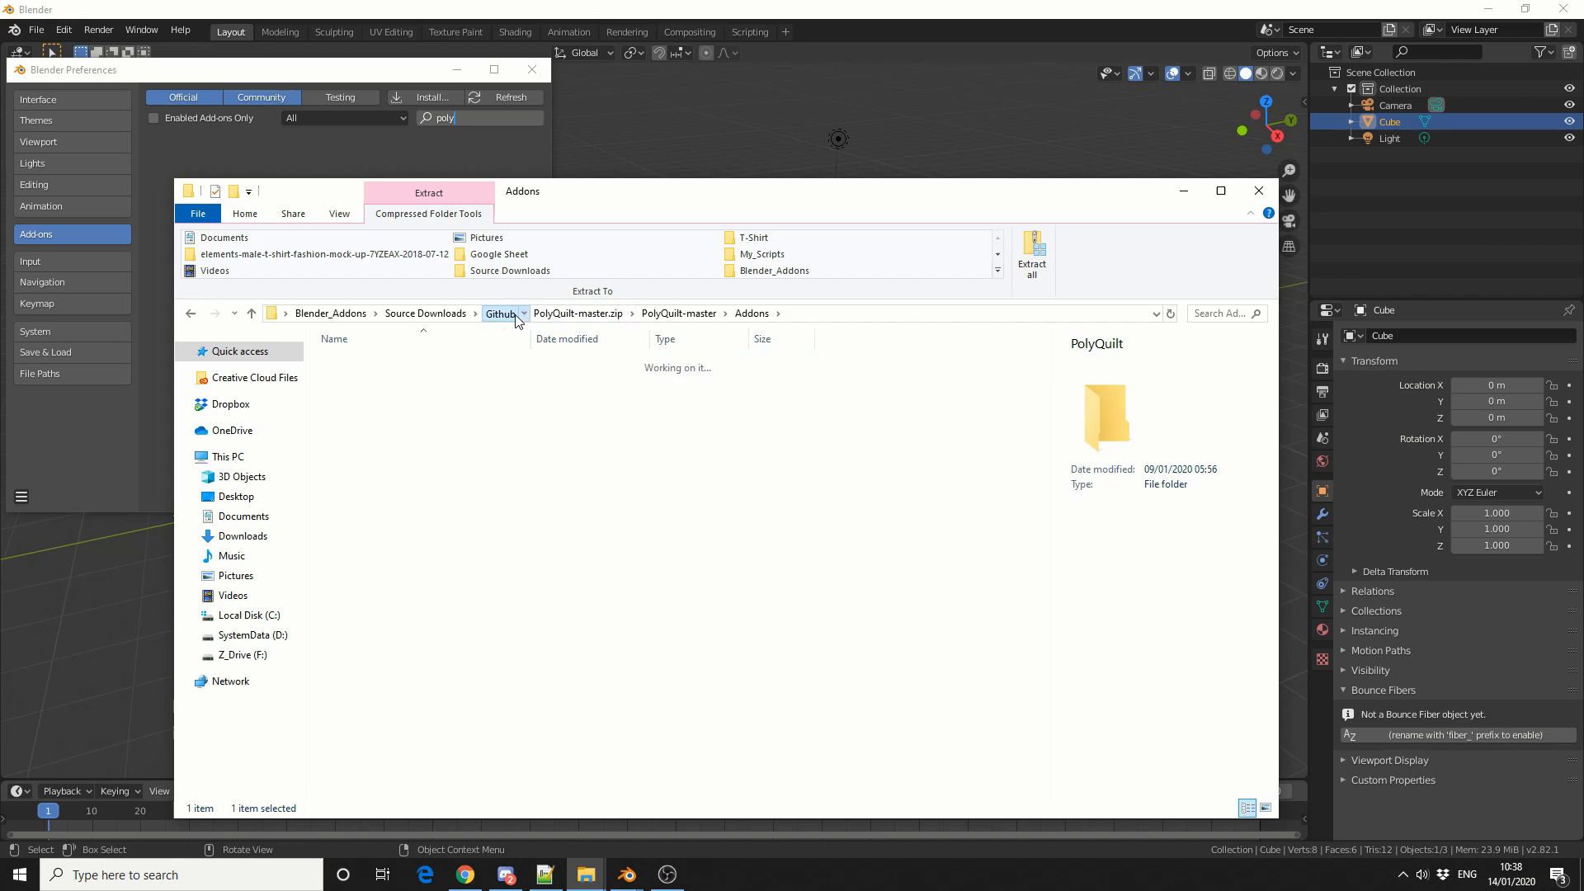
right_click(393, 428)
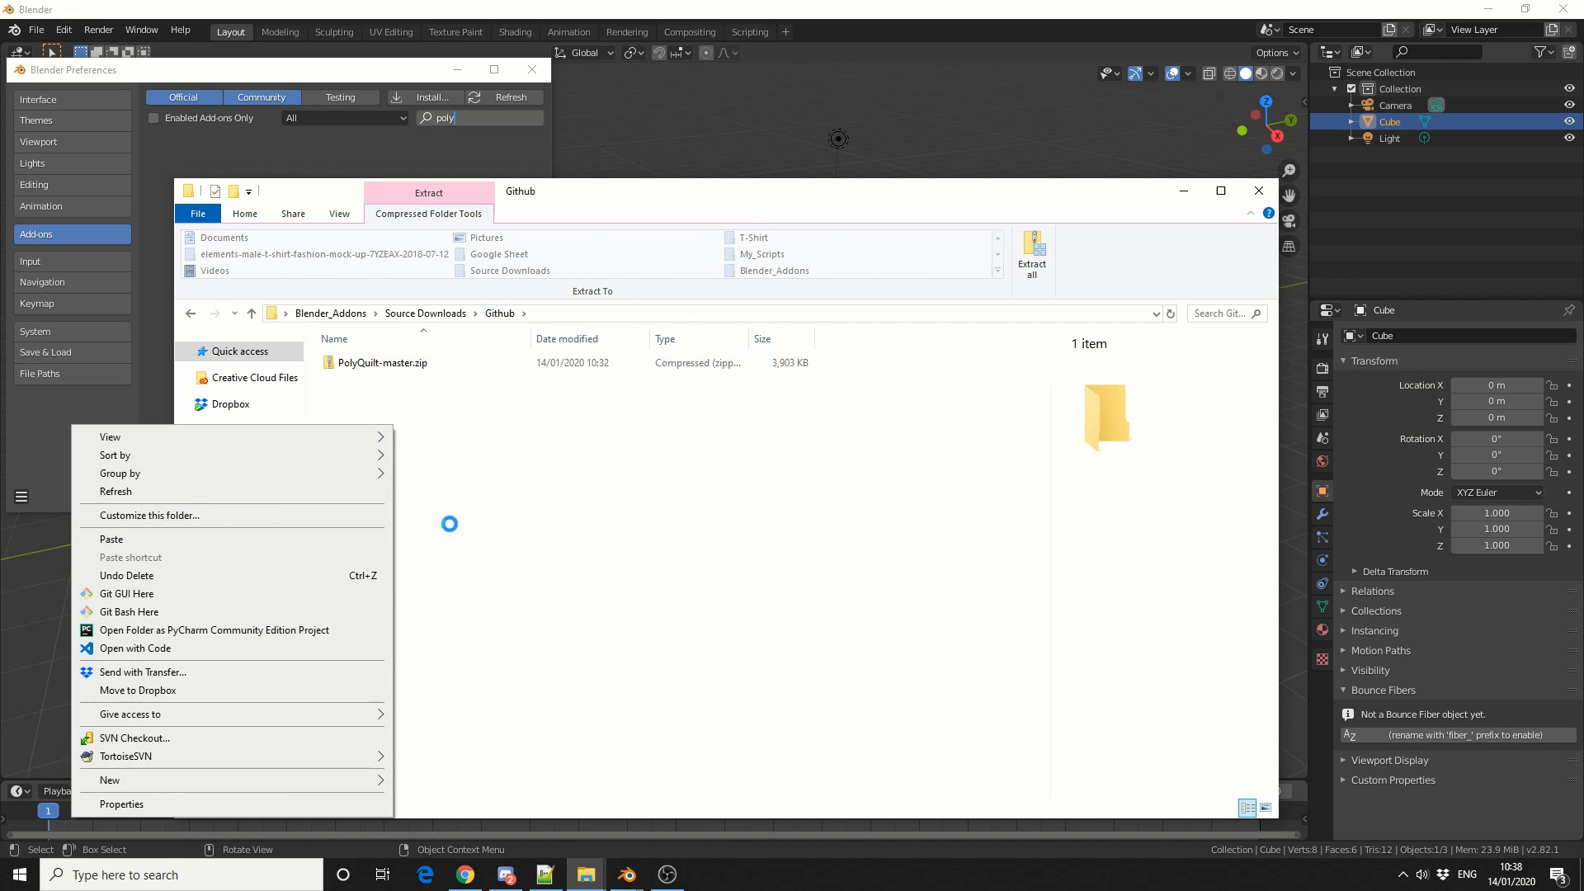
click(205, 540)
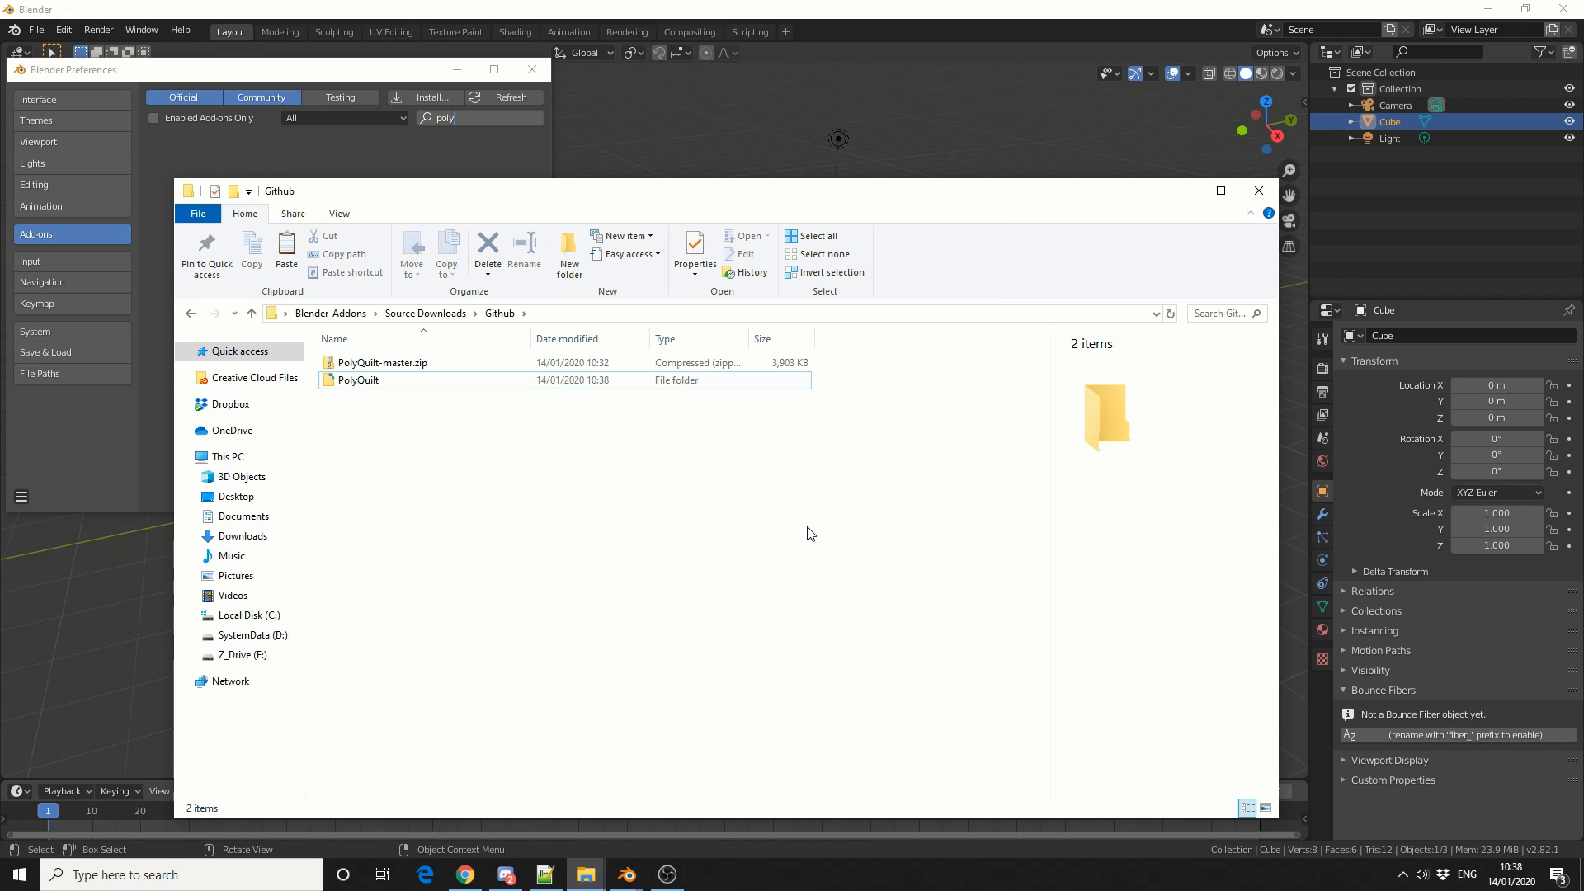
- Compress the extracted PolyQuilt folder with 7-Zip into PolyQuilt.zip, using the zip format
right_click(326, 383)
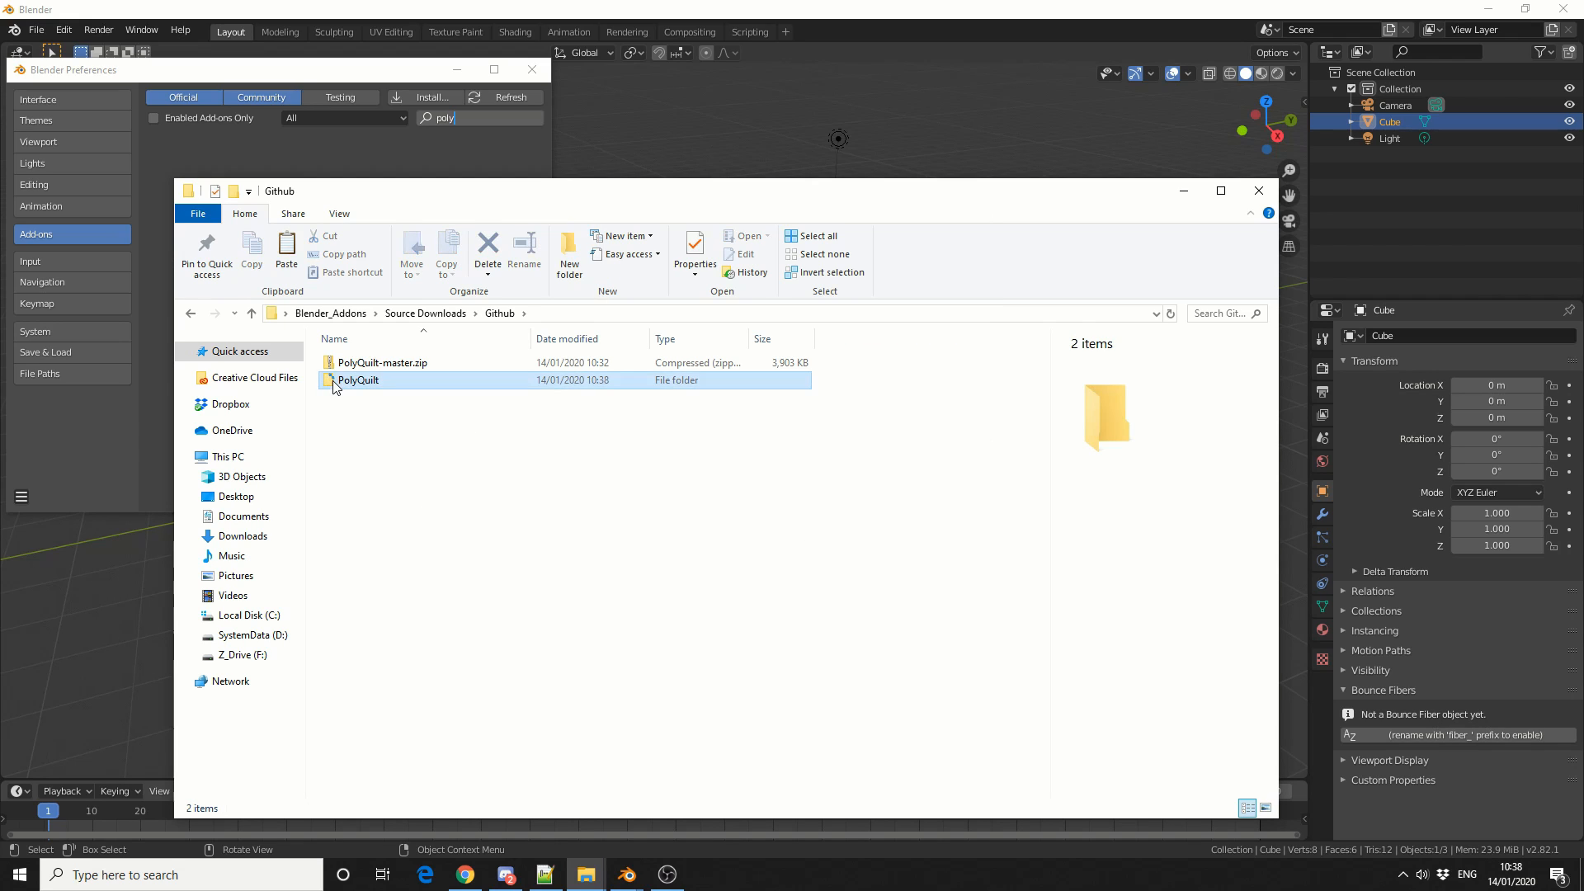
mouse_move(274, 418)
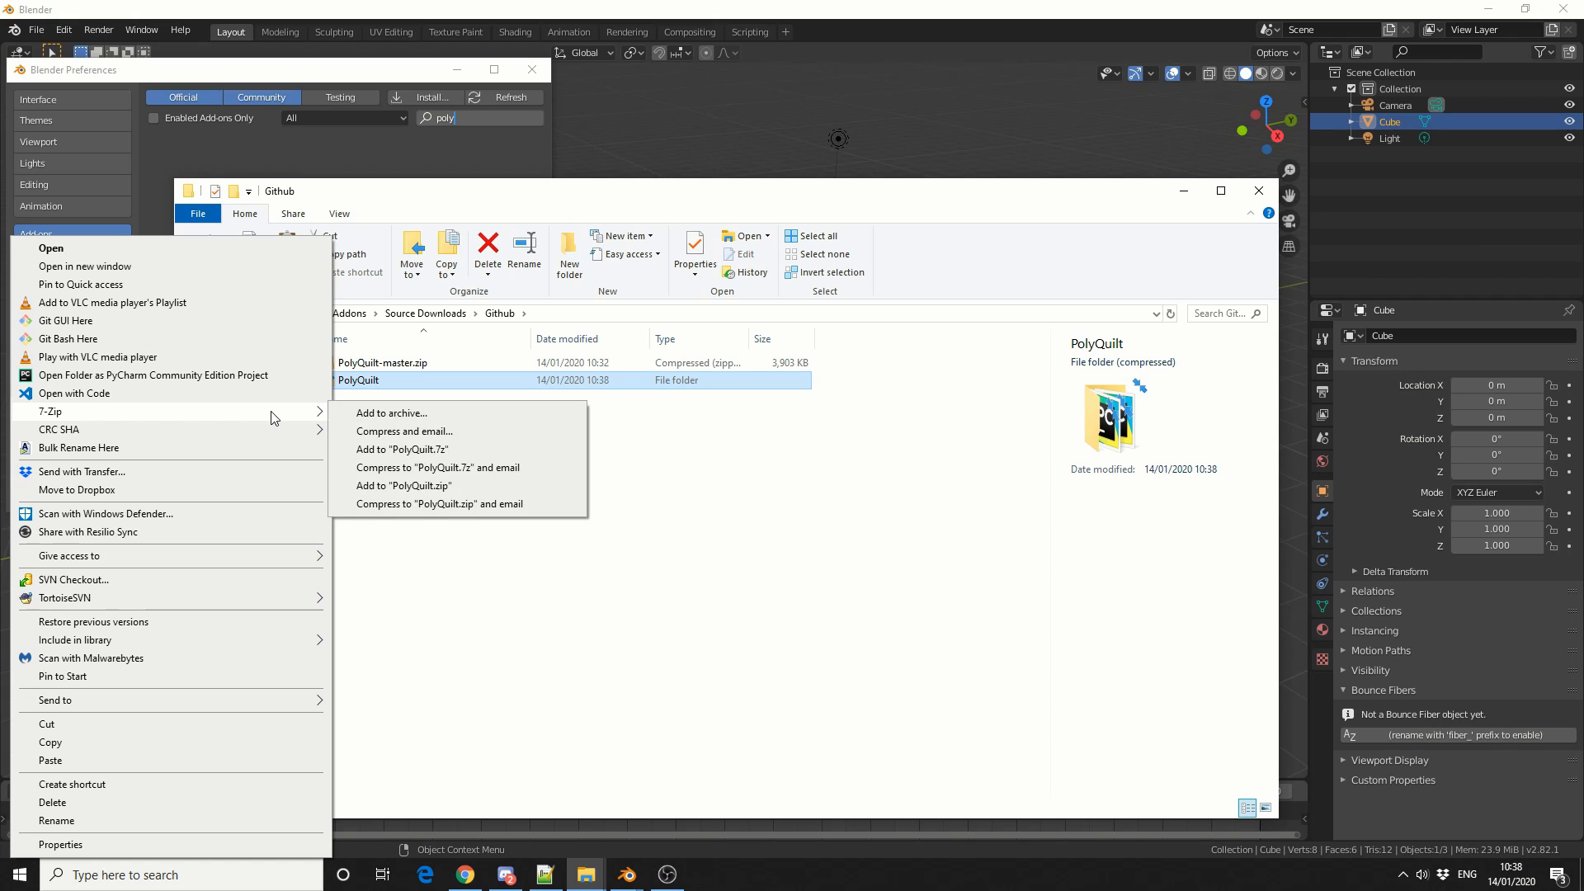
click(367, 413)
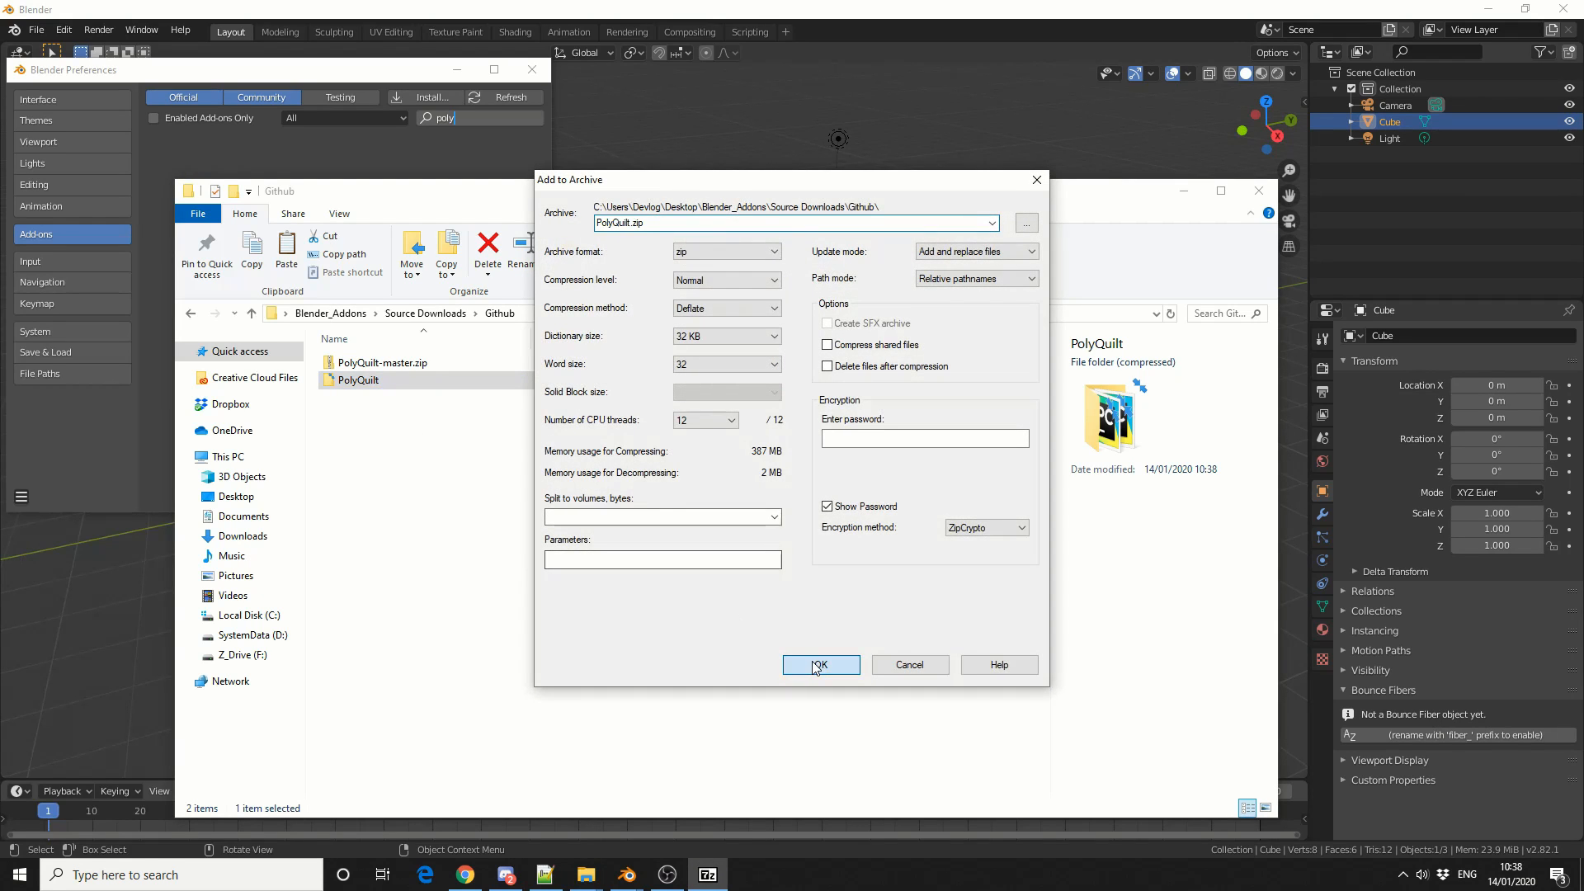
click(816, 669)
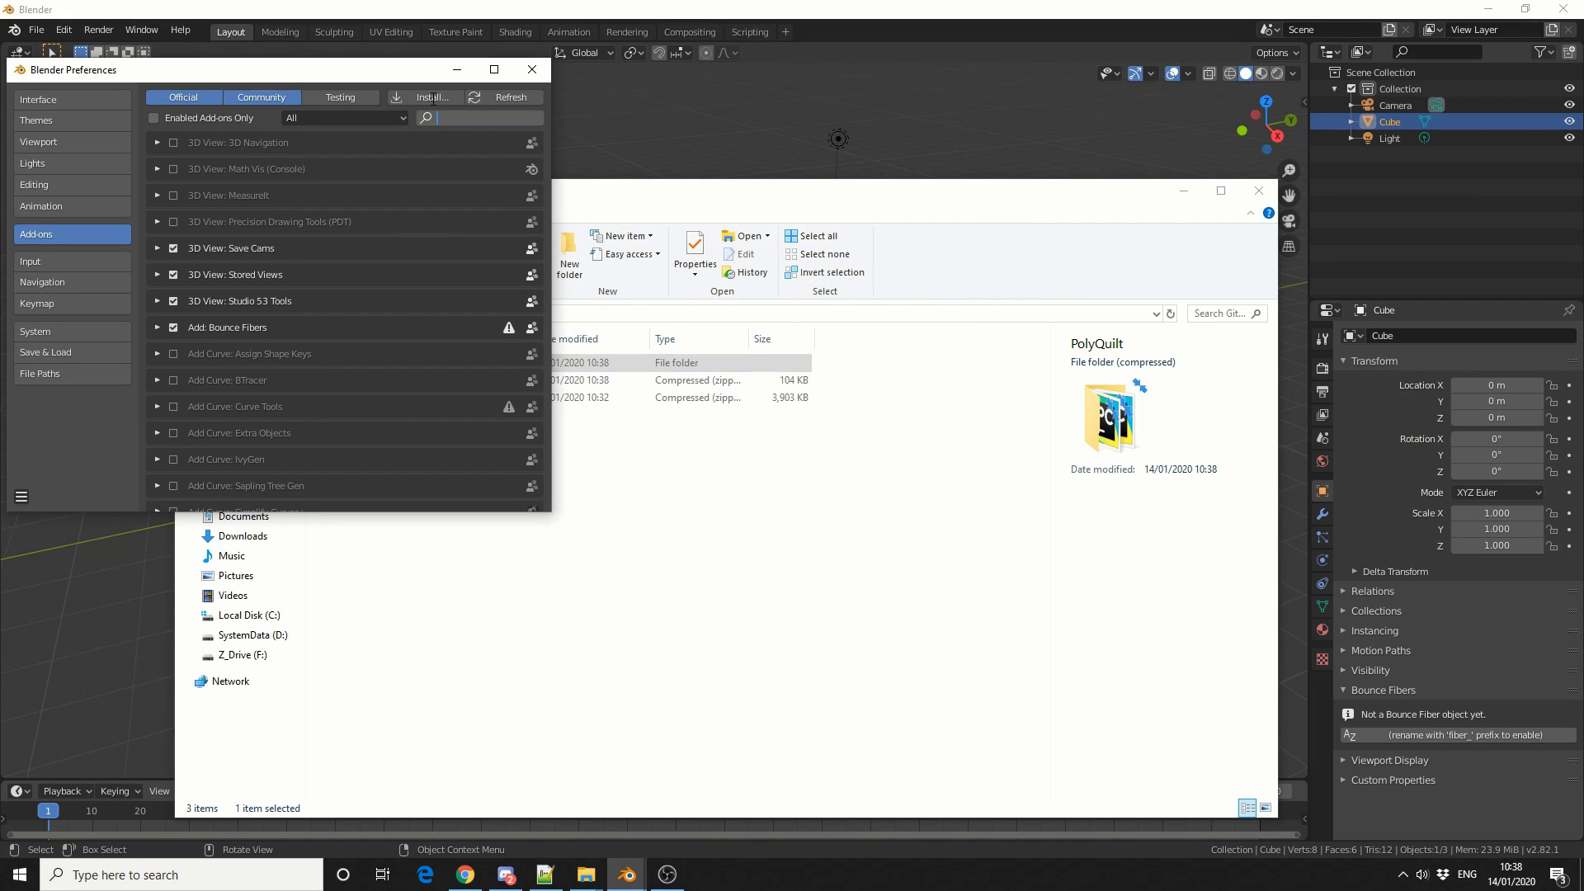
- Switch to Blender, install the add-on from PolyQuilt.zip and enable Mesh: PolyQuilt
click(433, 98)
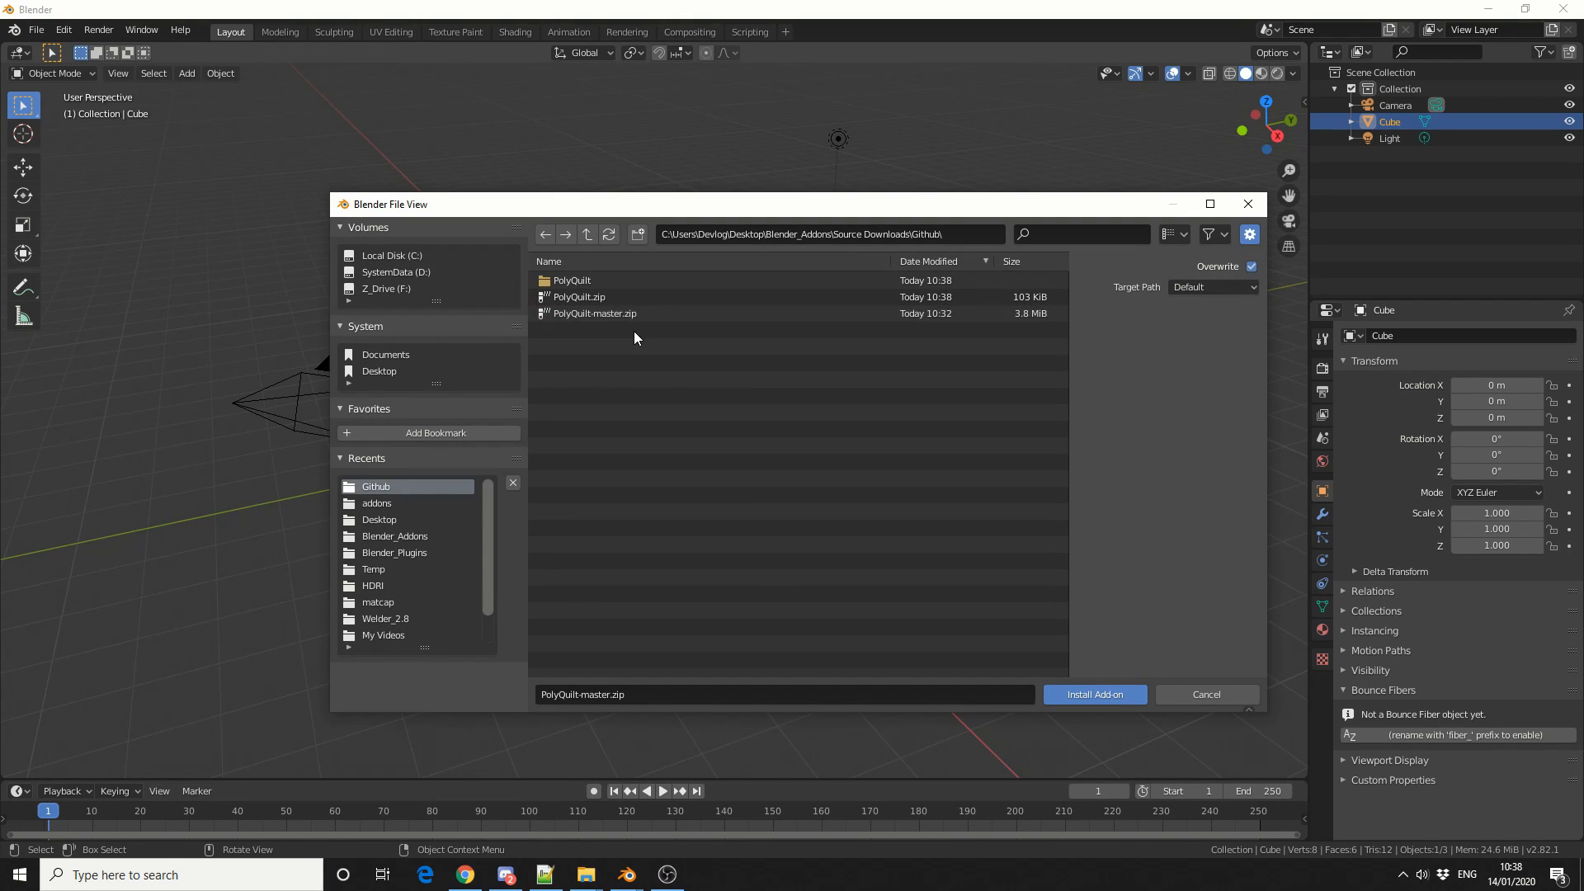
click(603, 301)
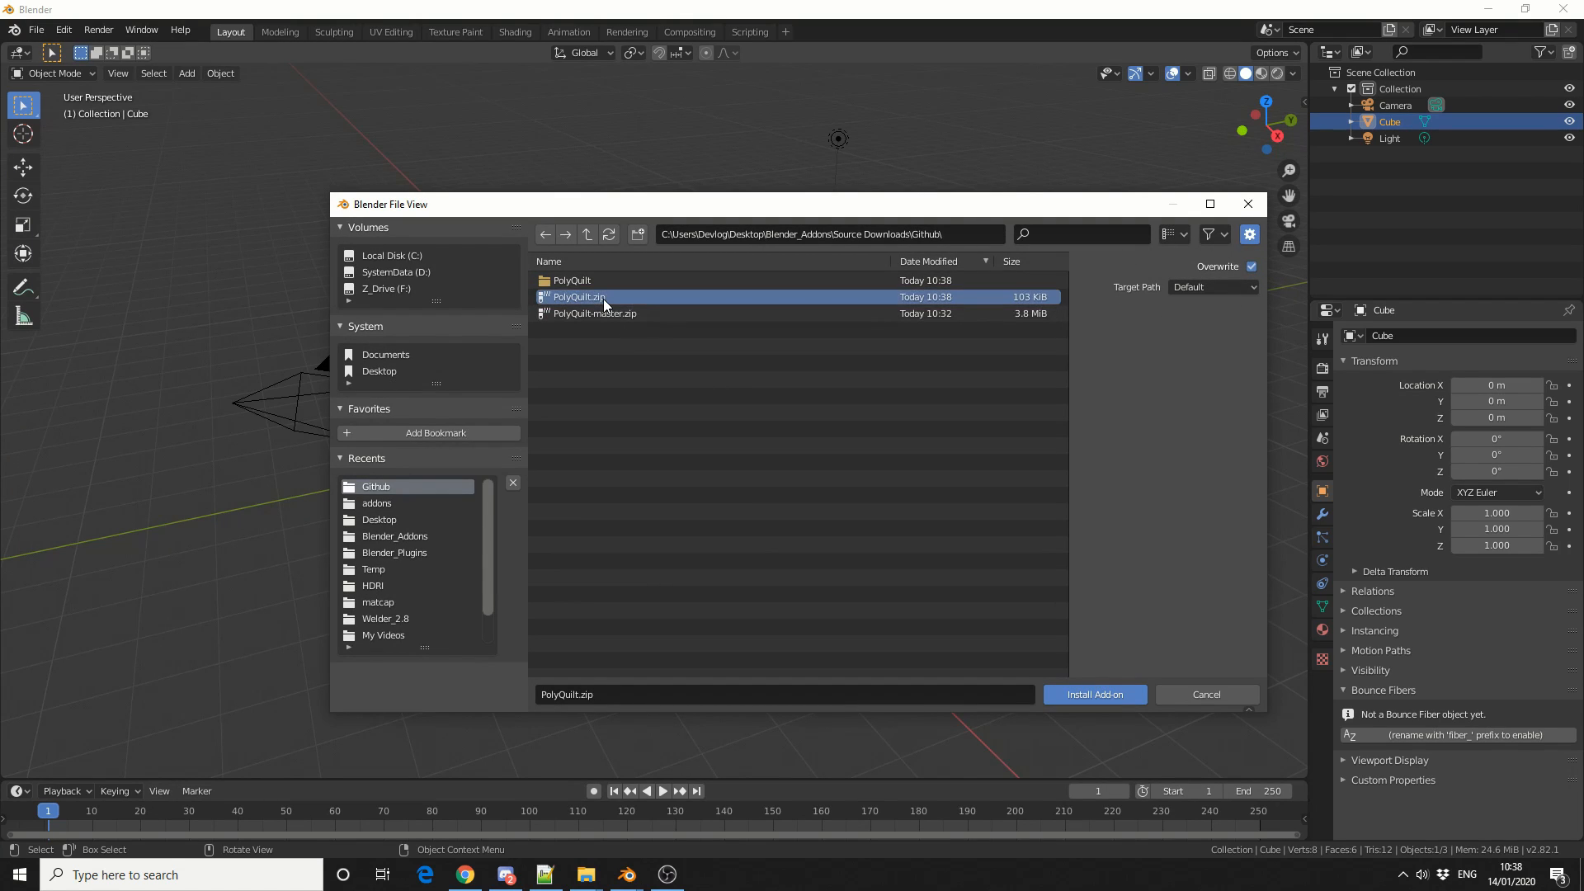
double_click(602, 299)
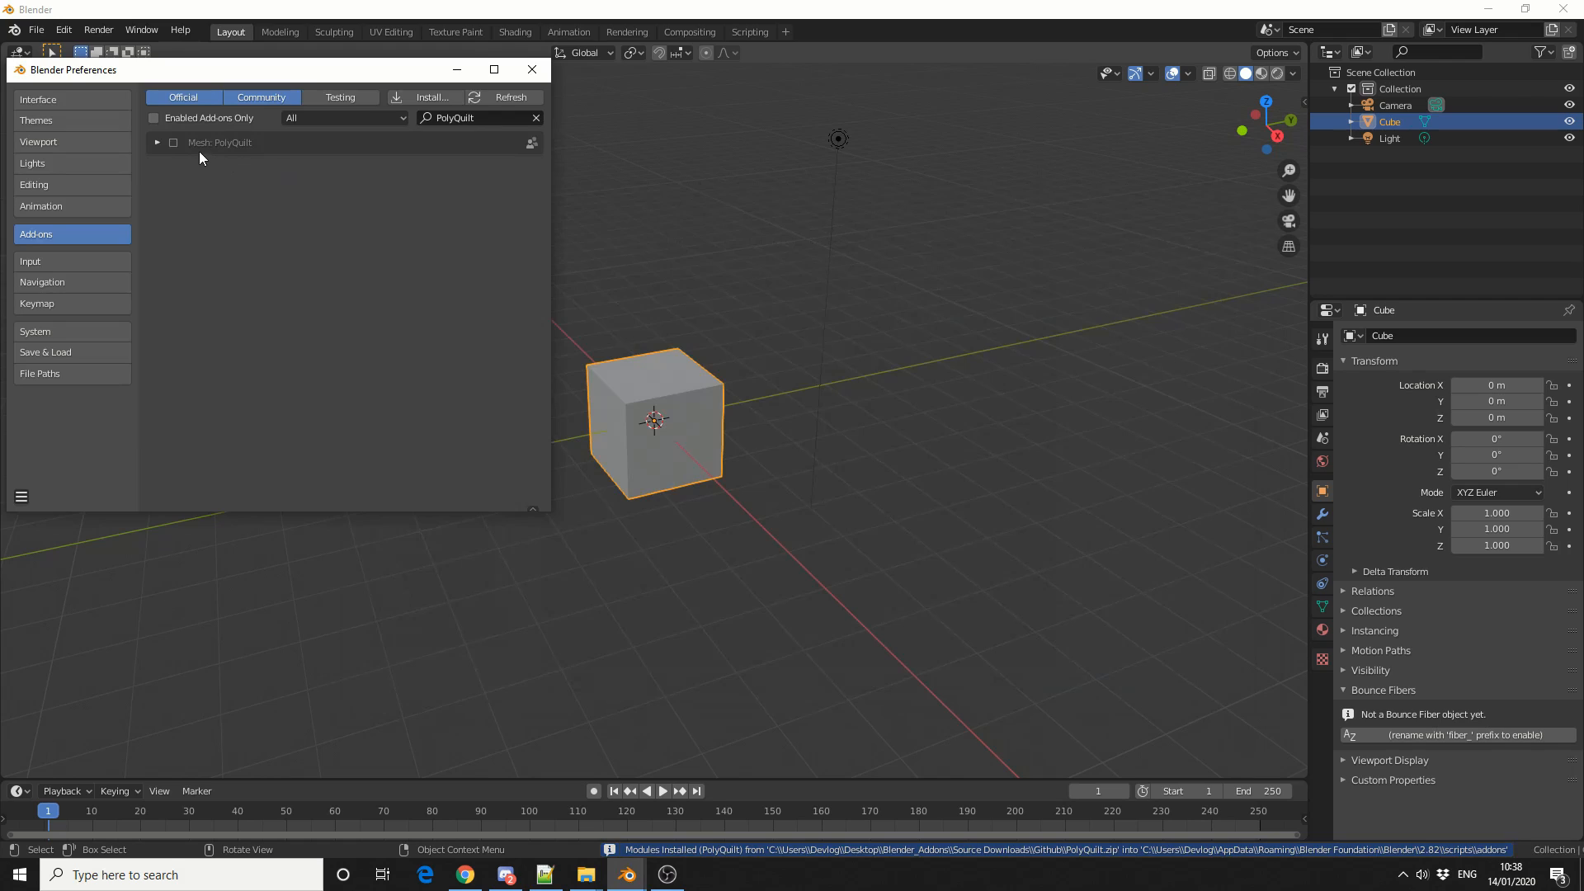
click(173, 142)
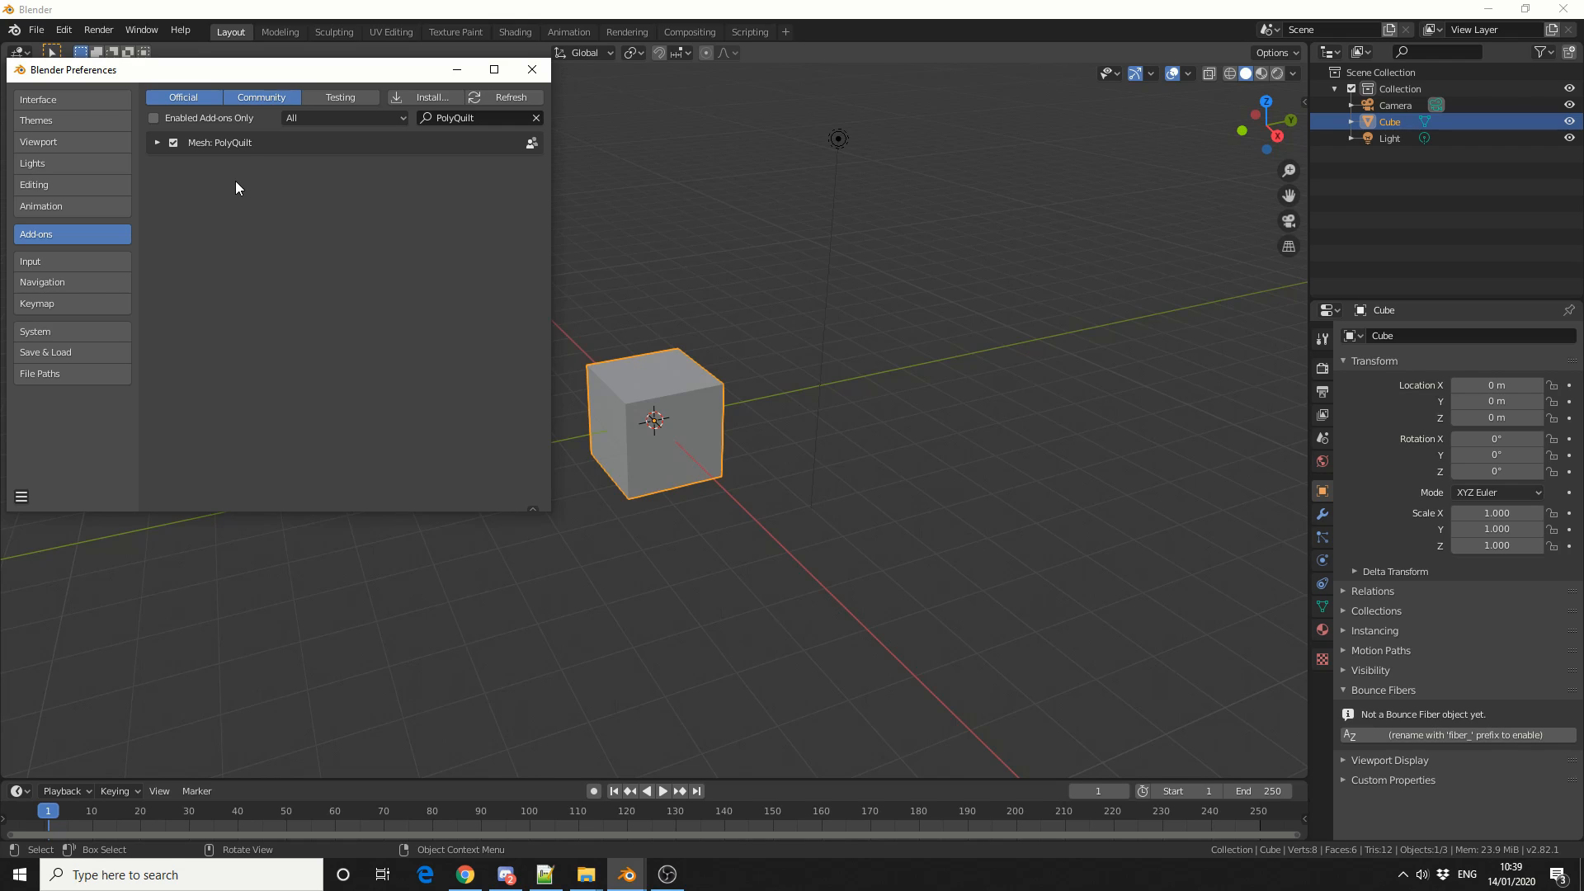
- View the File Paths preferences, and browse the Blender 2.82\scripts\addons and Source Downloads\My_Scripts folders in File Explorer
click(44, 376)
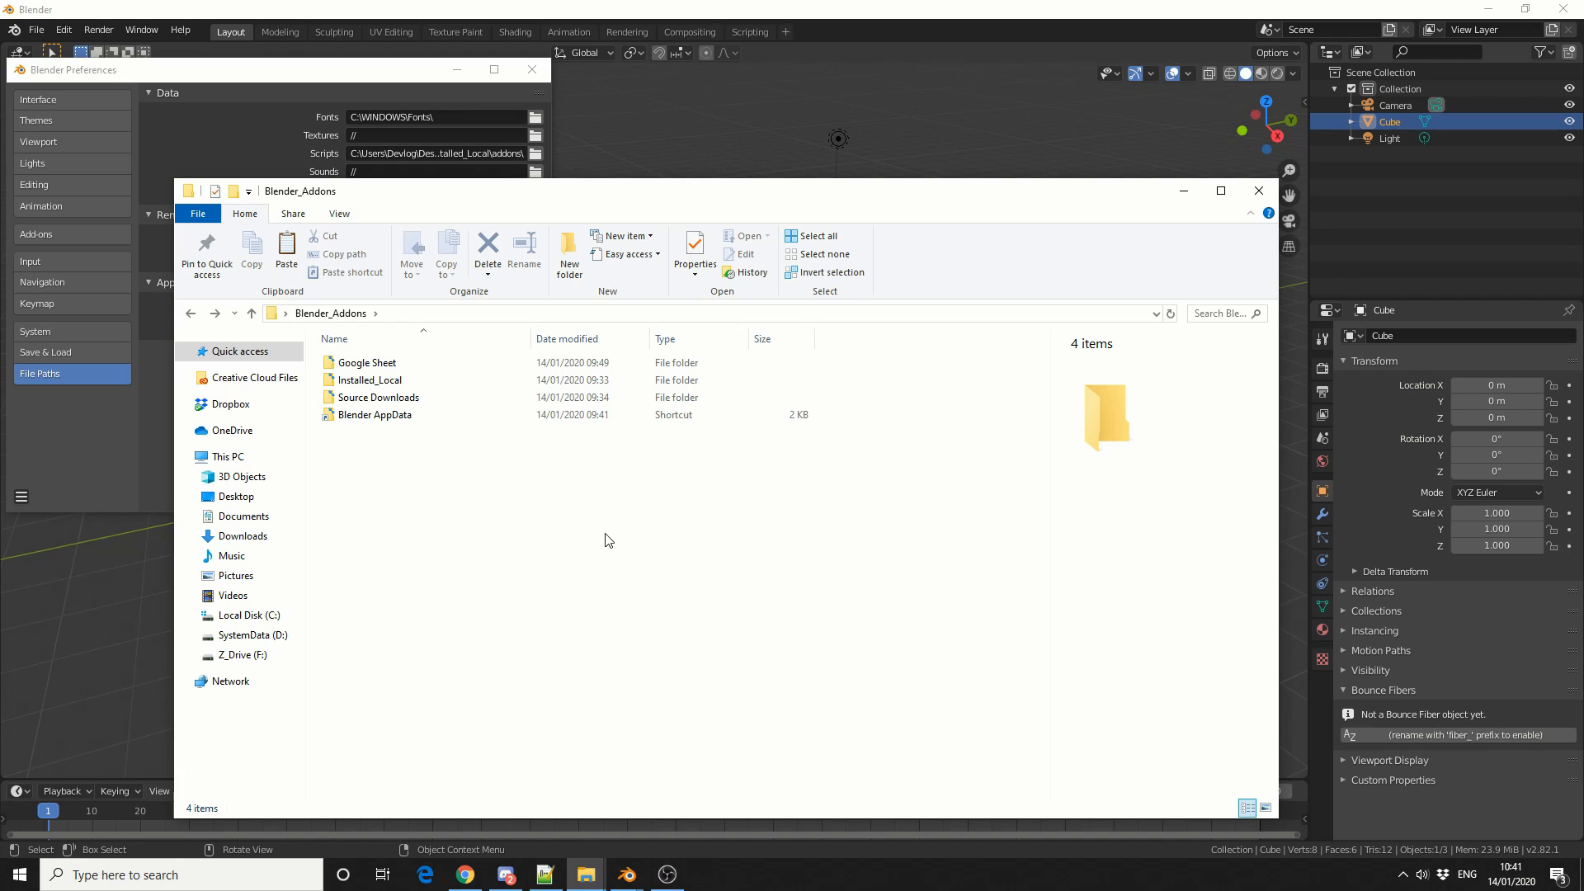
double_click(355, 414)
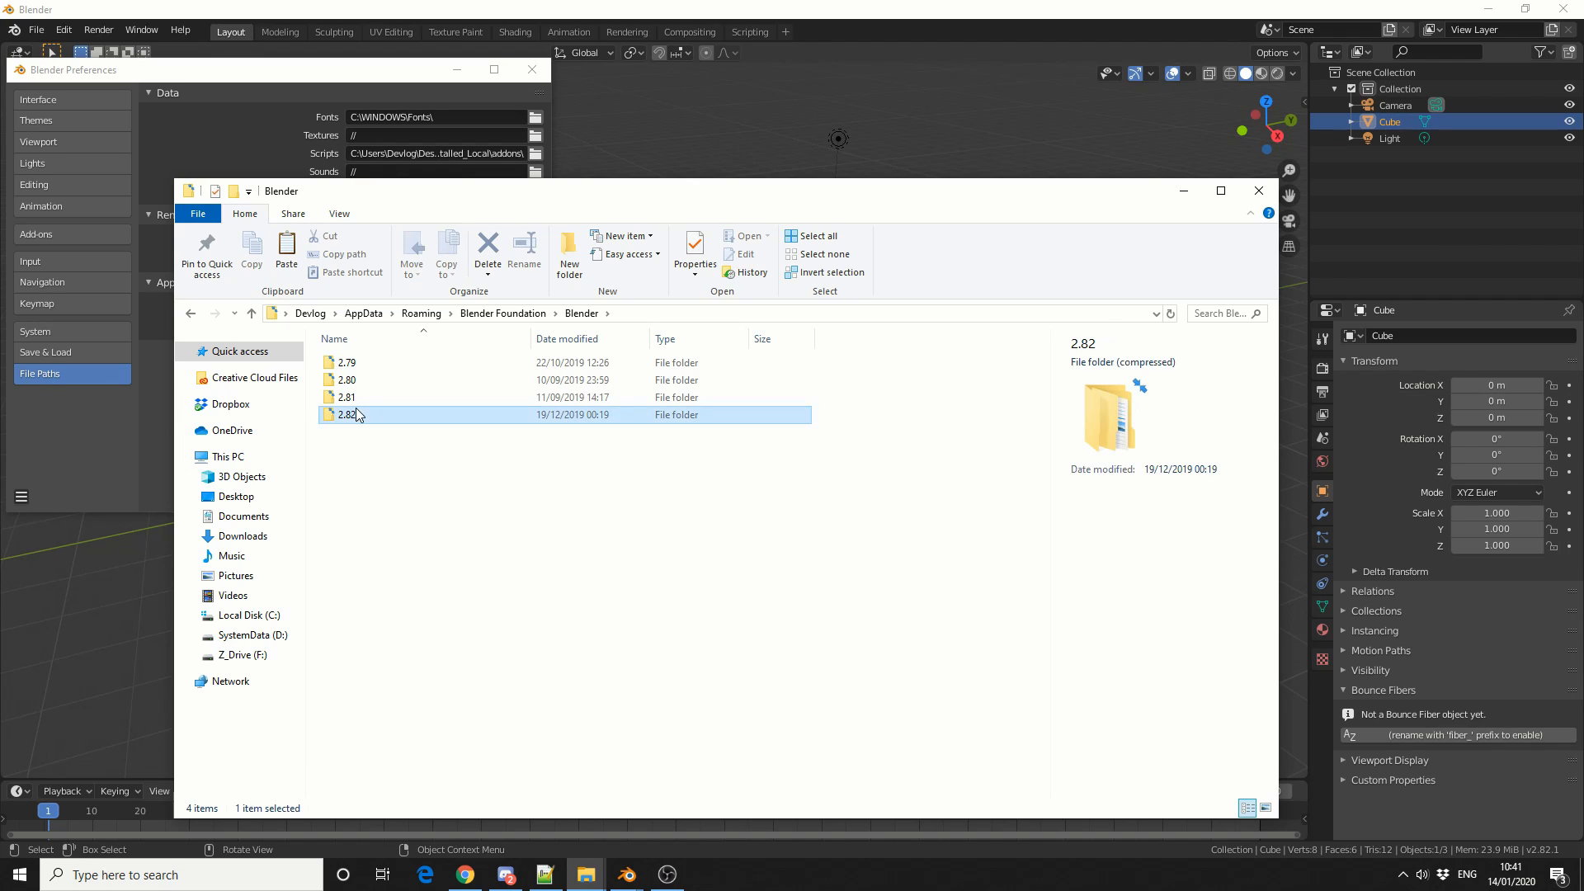
double_click(357, 414)
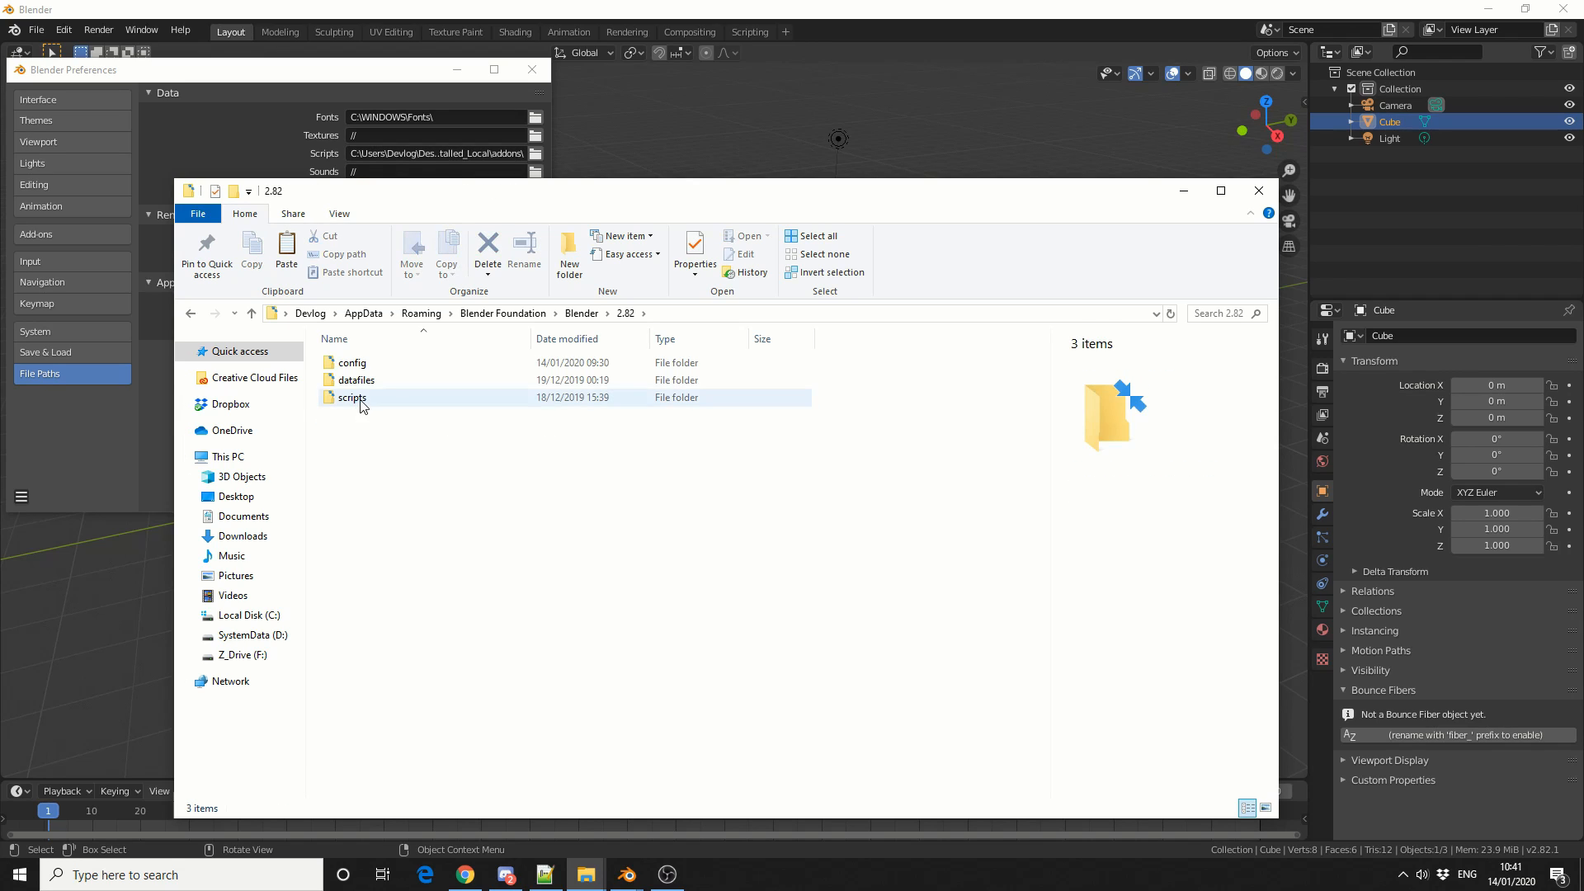
double_click(356, 399)
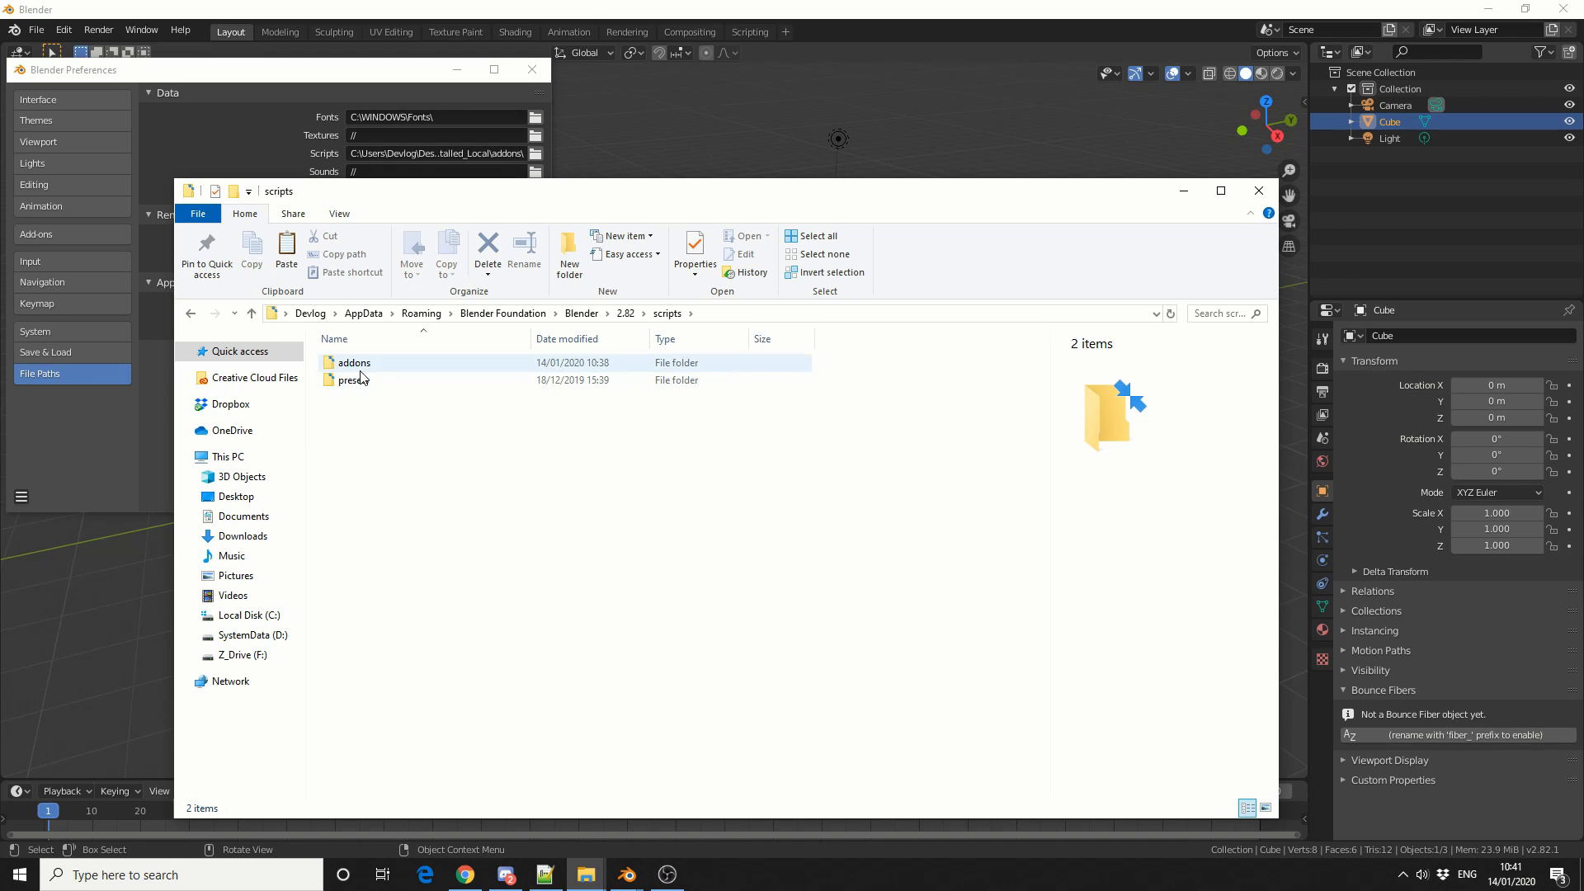
double_click(360, 364)
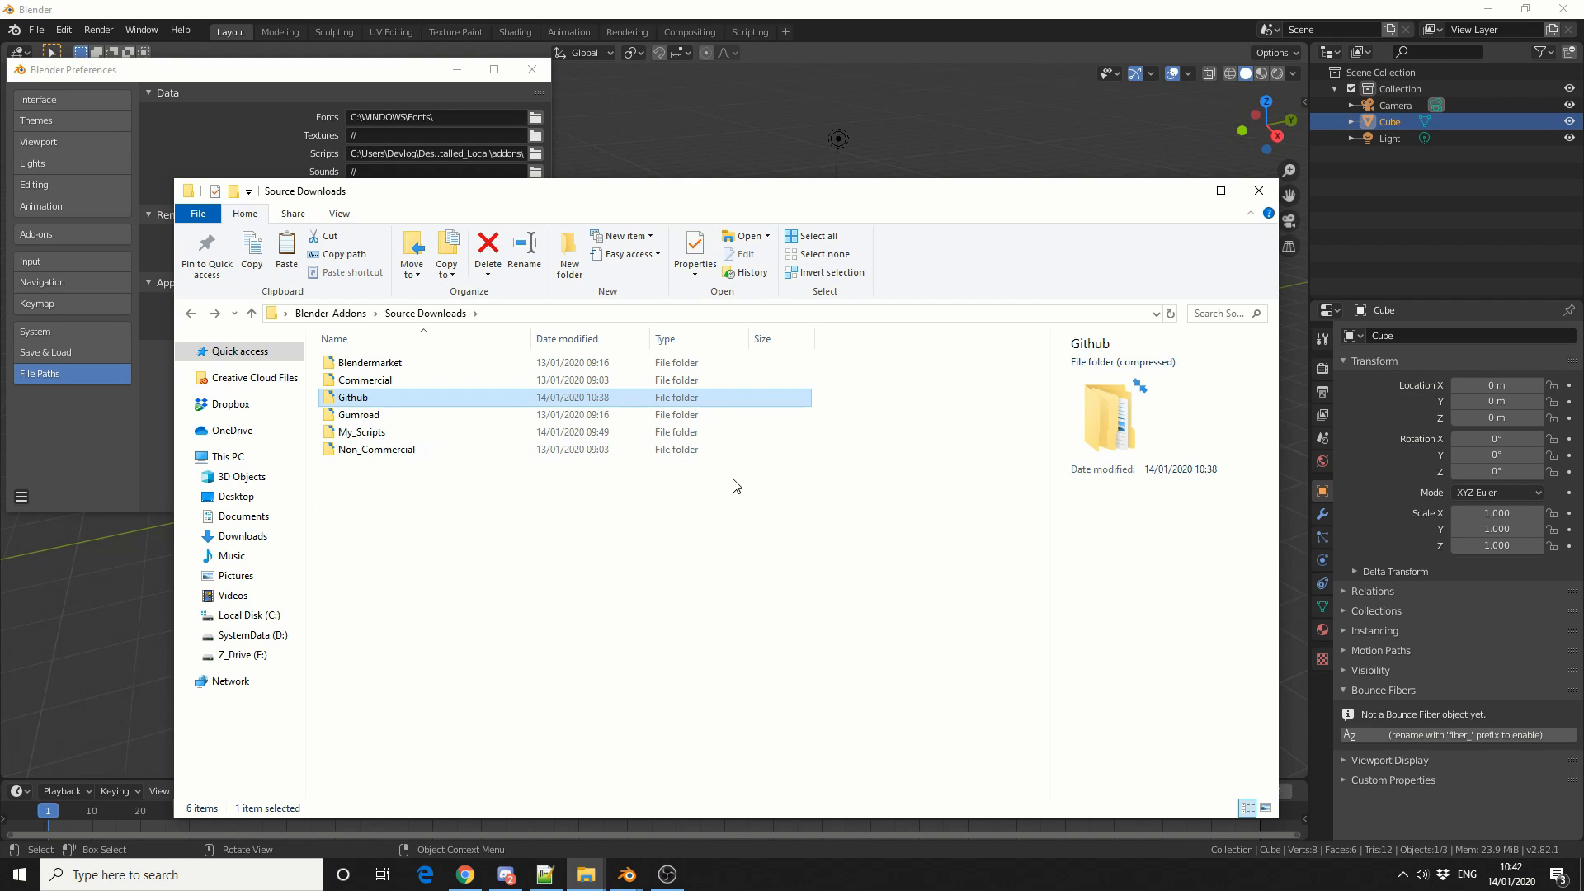
double_click(444, 432)
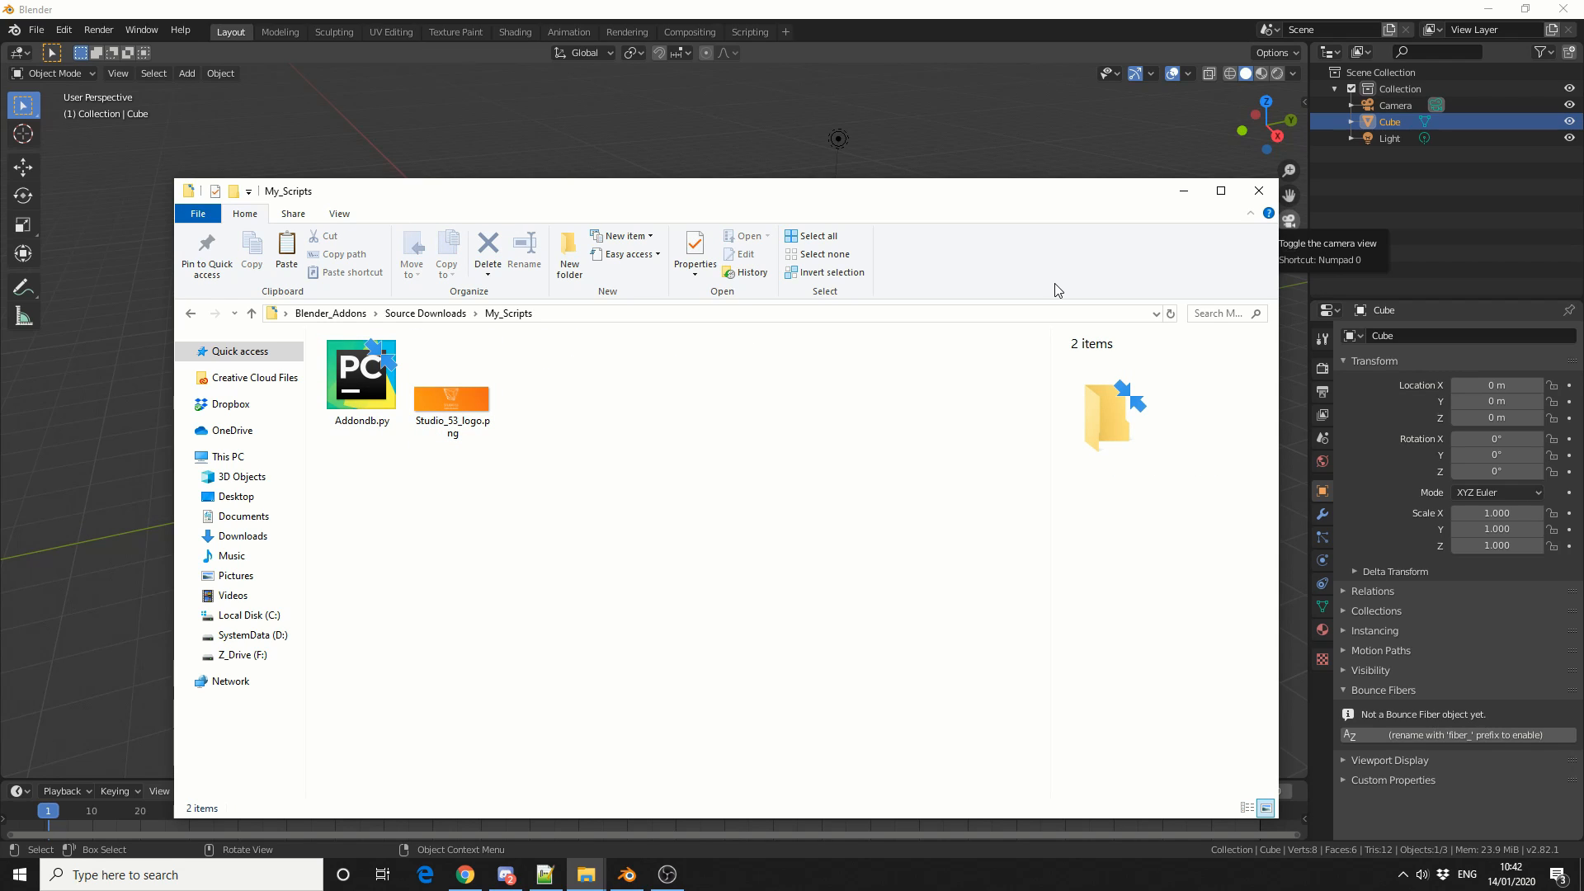
click(1259, 191)
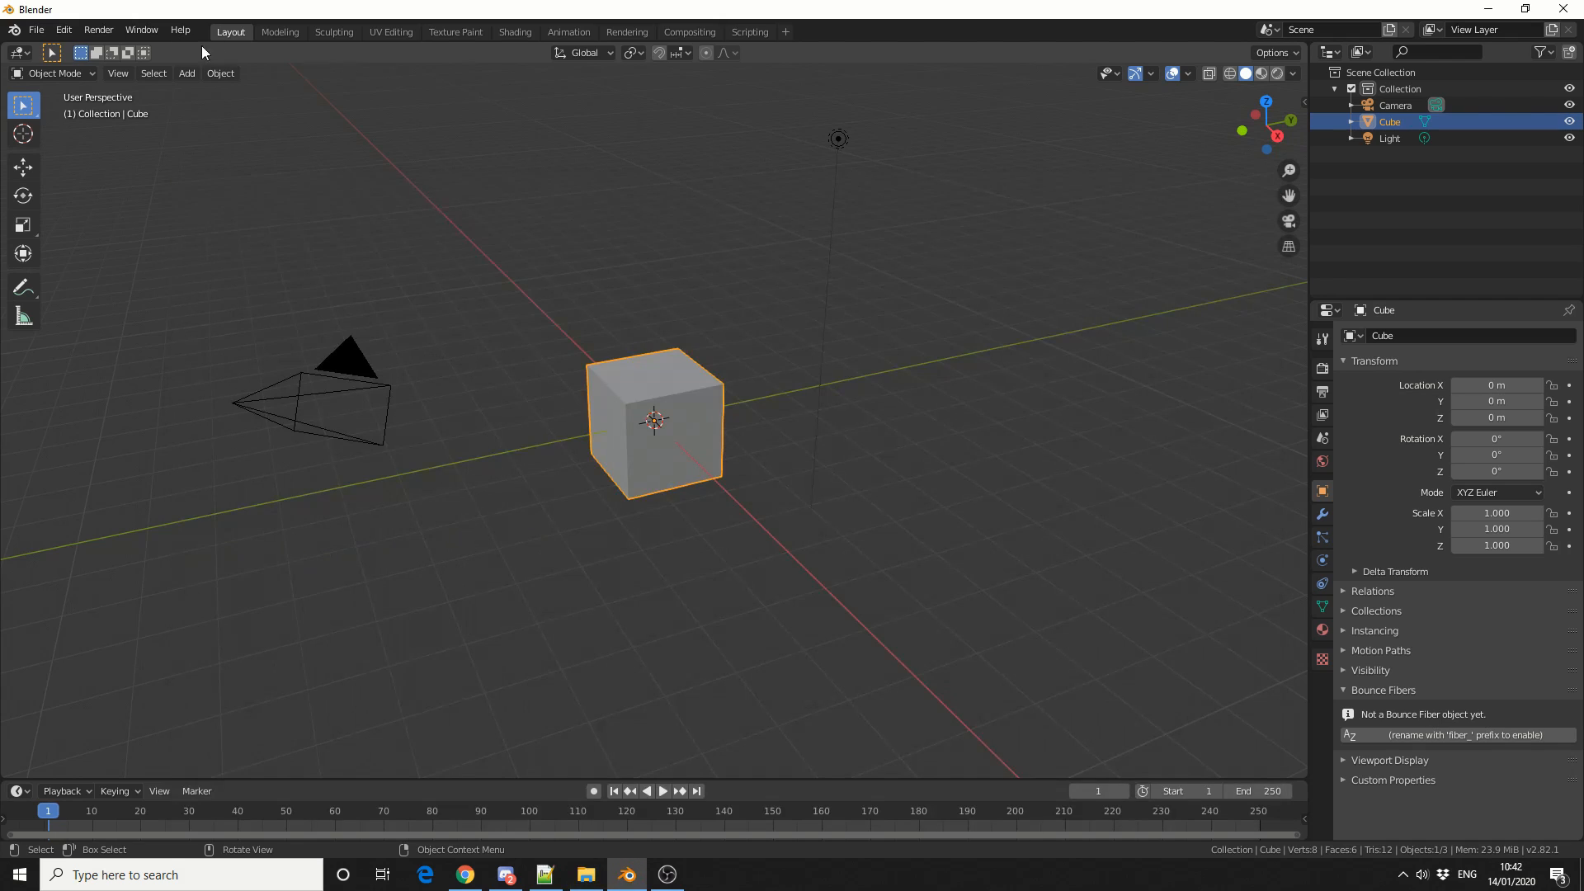
- Install the add-on from Addondb.py in Source Downloads\My_Scripts, enable Addon Database Url and close the preferences
click(64, 30)
click(132, 267)
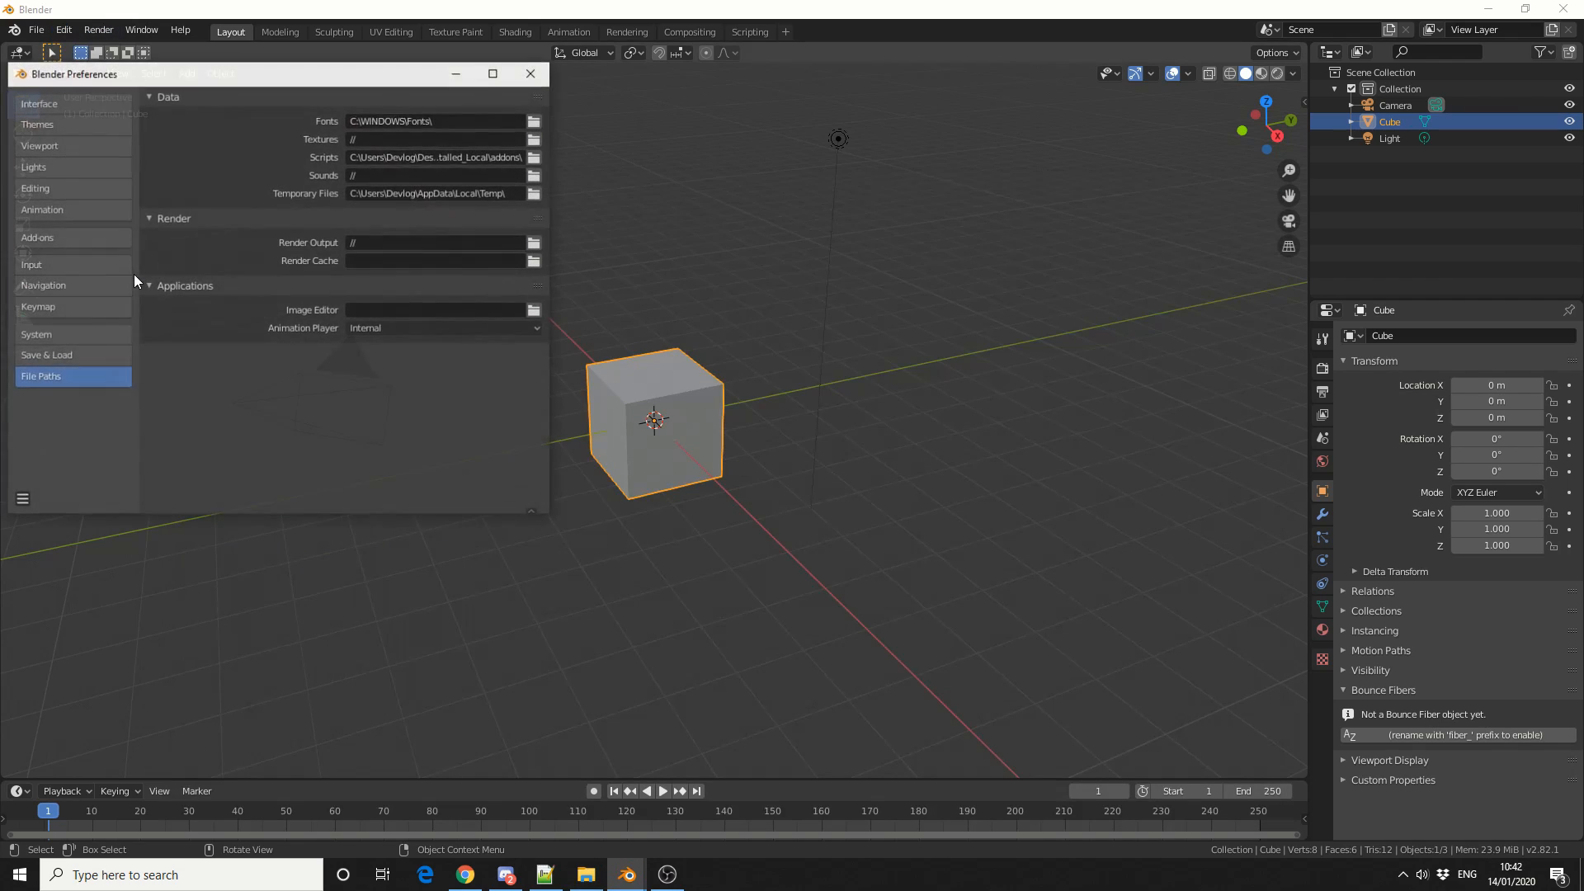
click(46, 240)
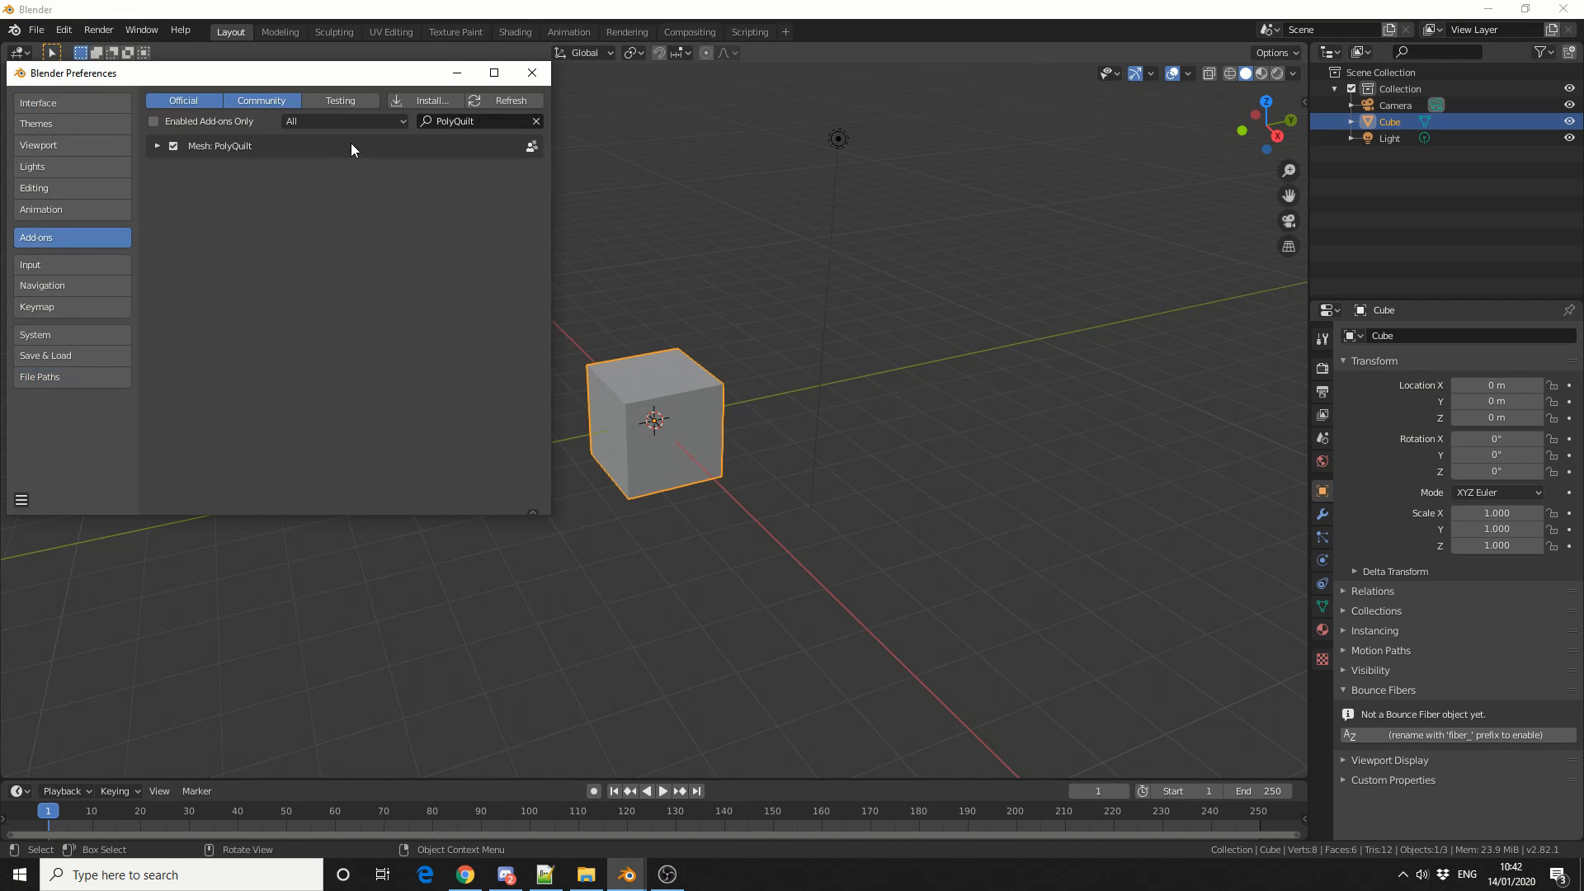
click(439, 106)
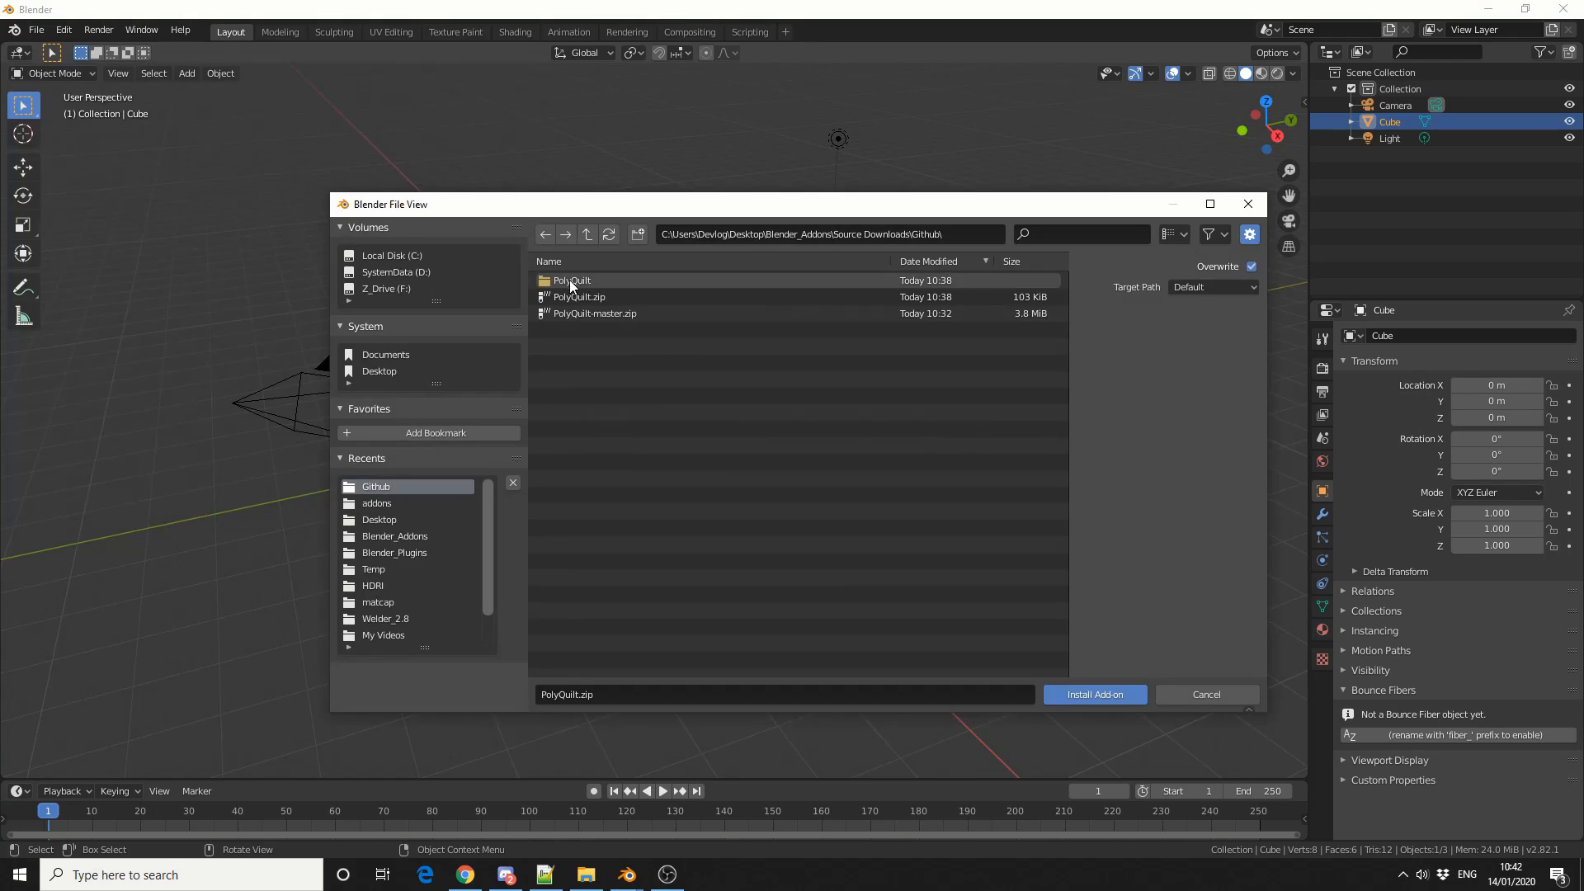
click(587, 235)
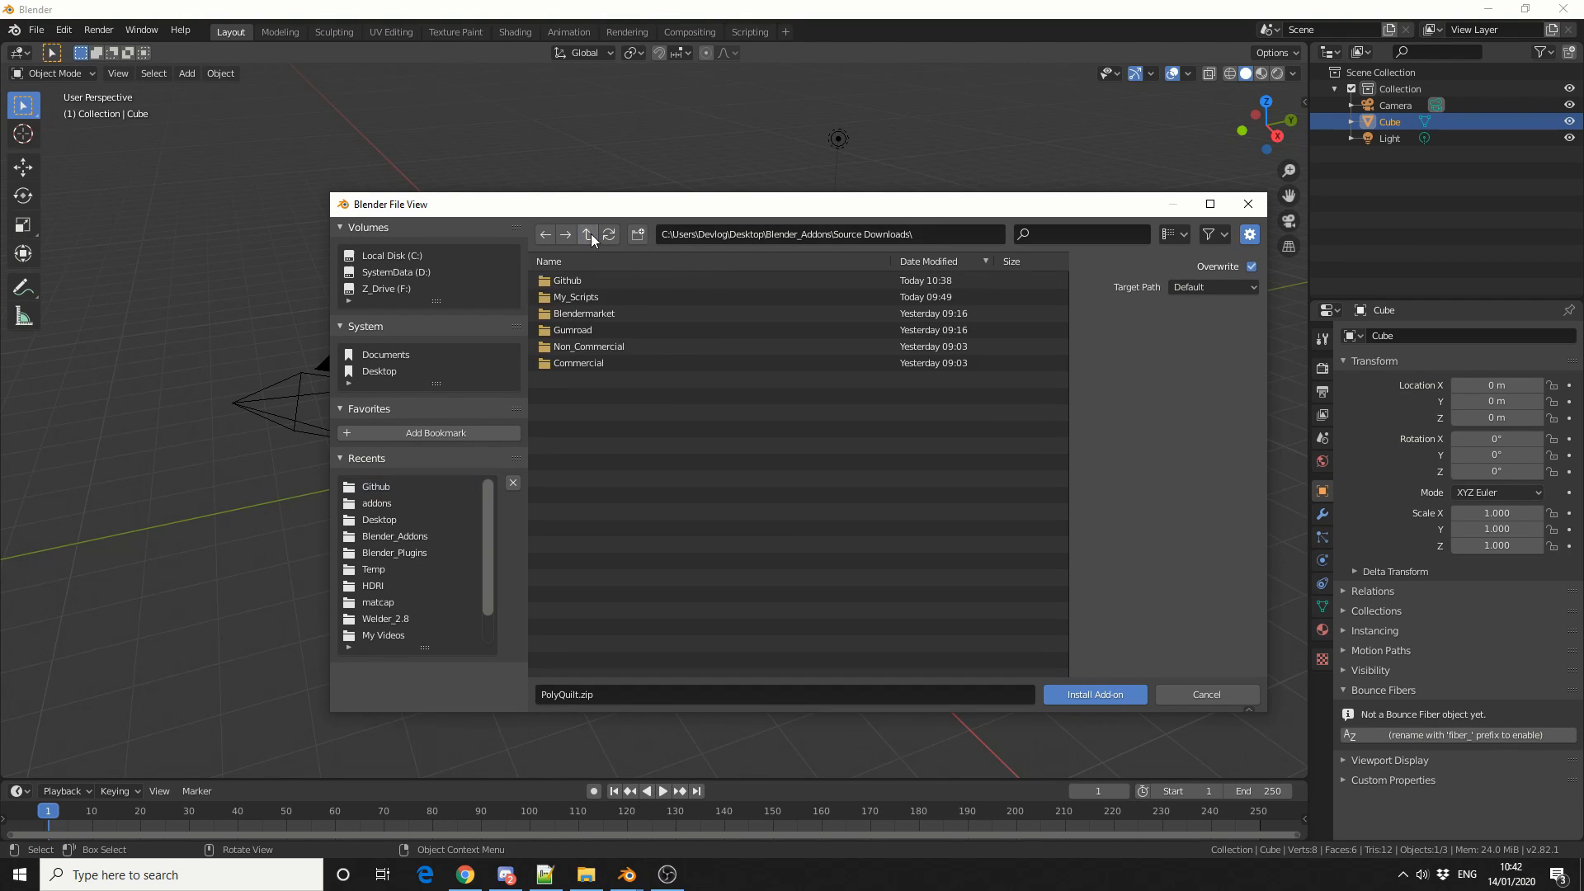
double_click(581, 296)
double_click(575, 281)
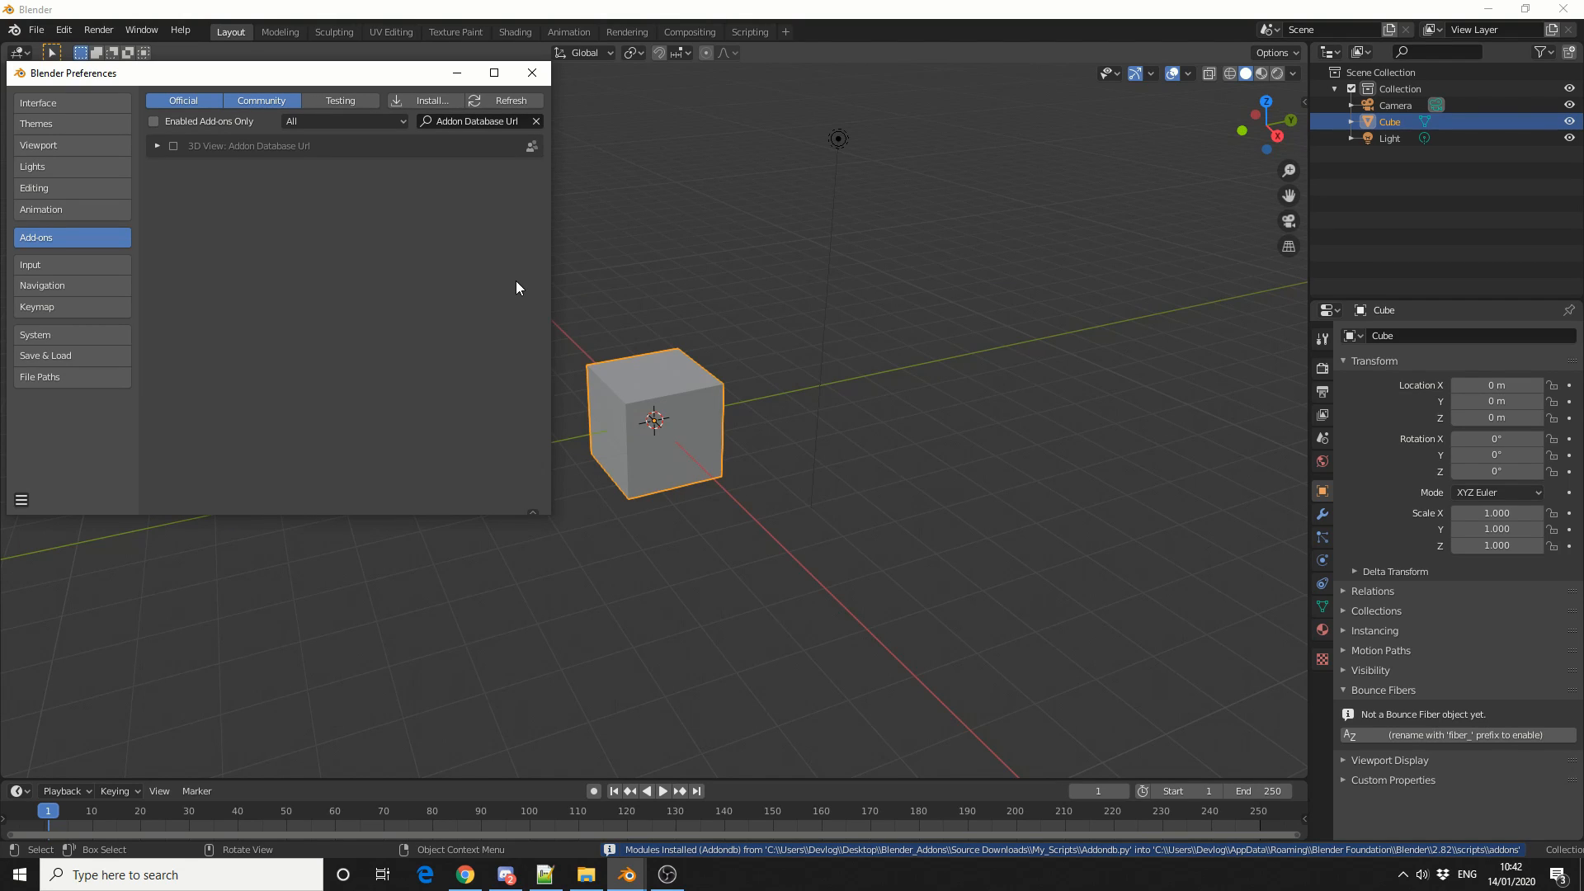
click(174, 146)
click(532, 73)
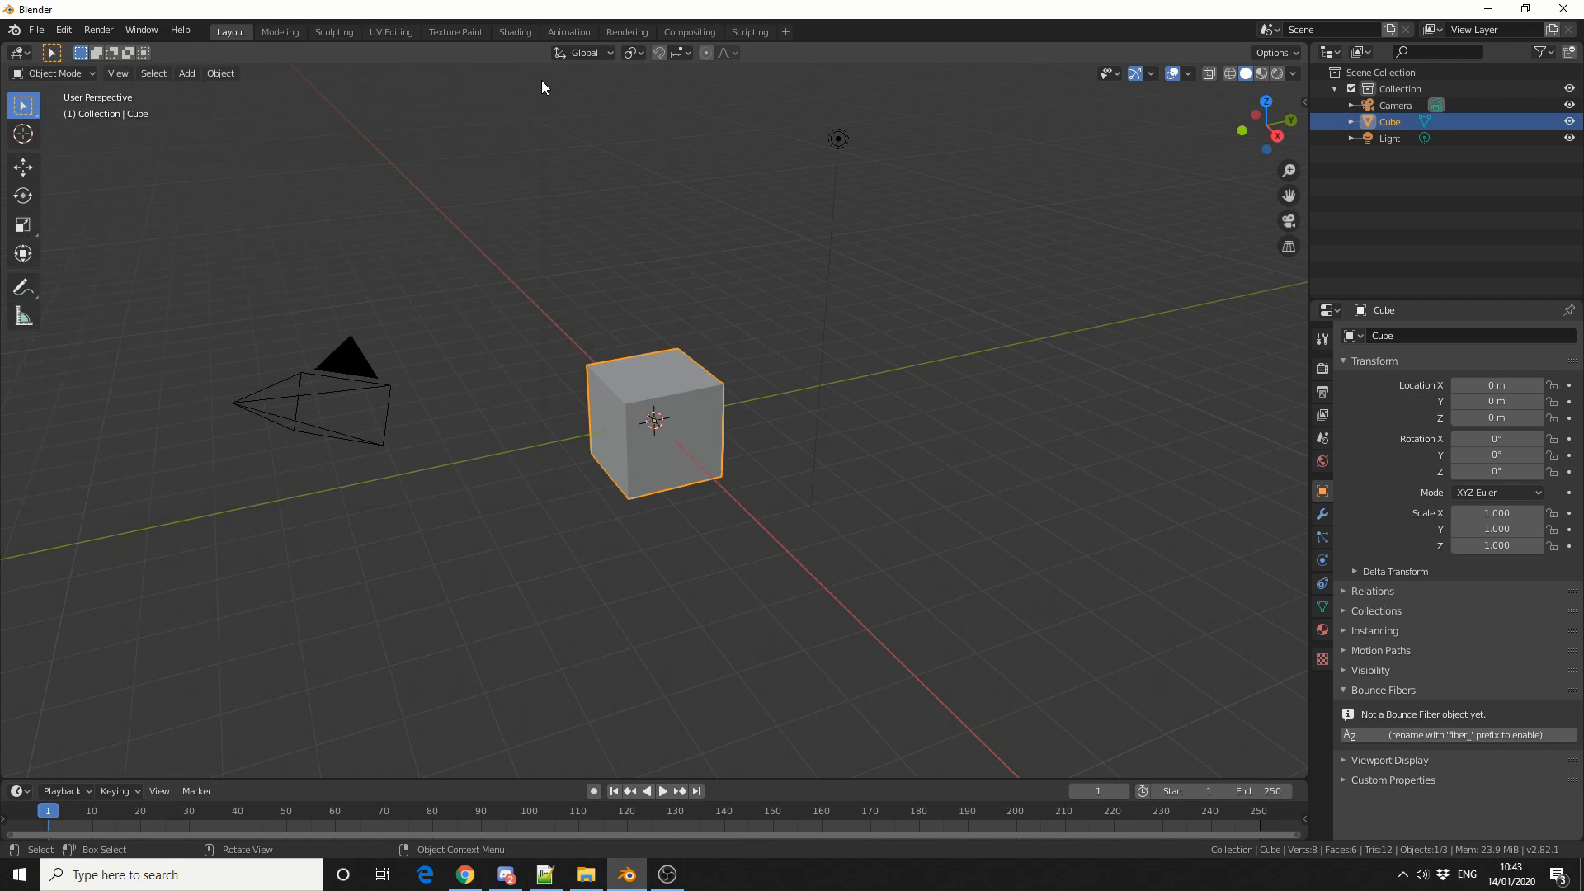
- Open the Blender Addons spreadsheet with the Addon Database's Goto Url command, and minimise the Addondb.py script in Notepad++
click(221, 74)
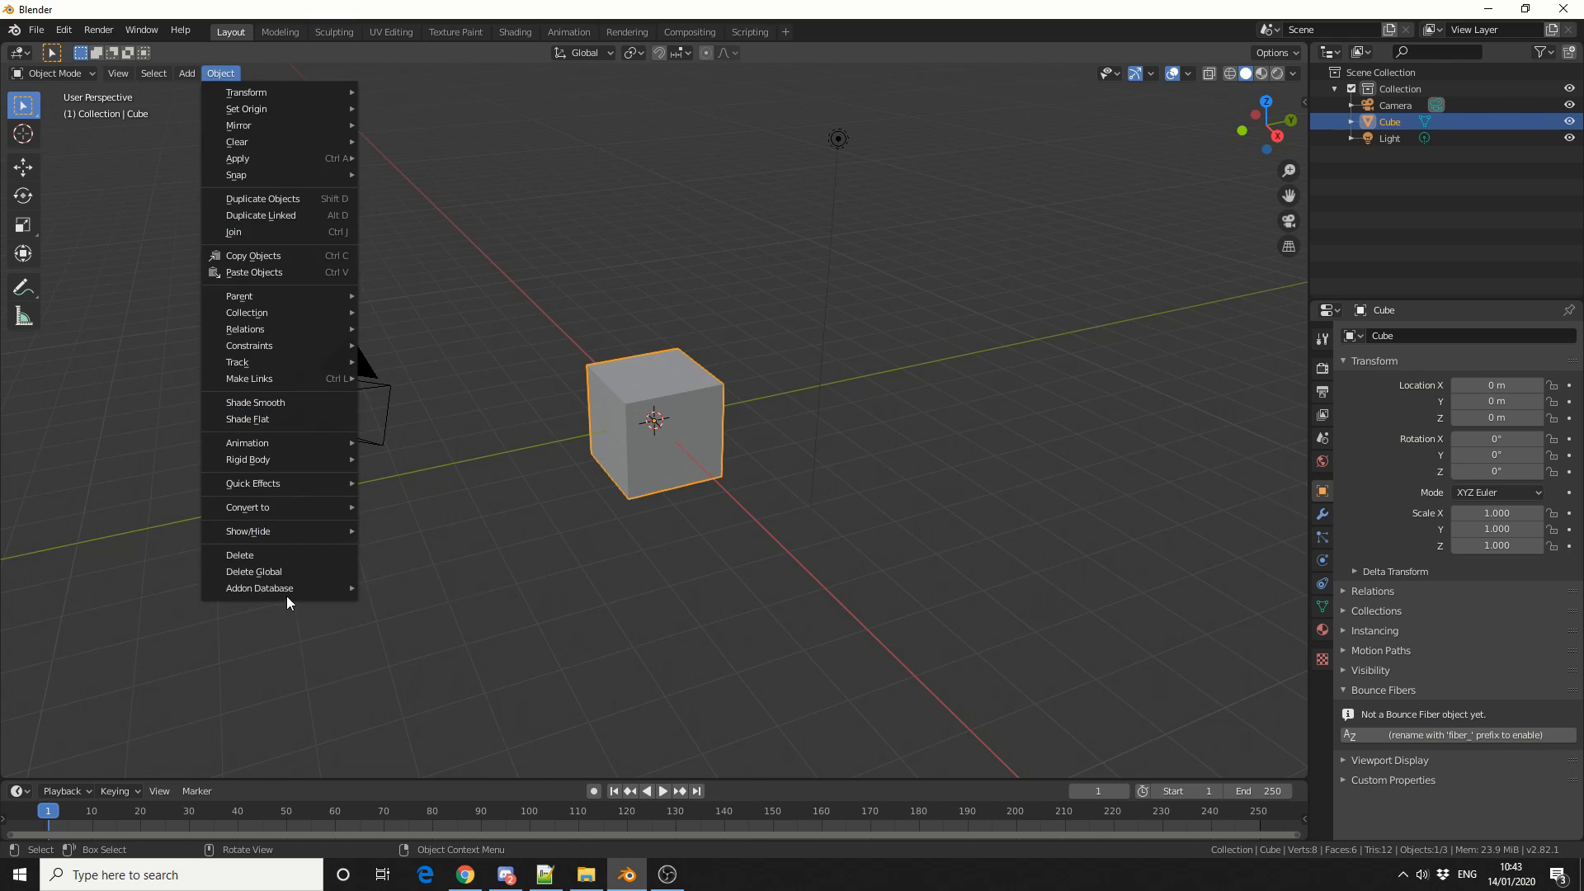
mouse_move(294, 591)
click(409, 592)
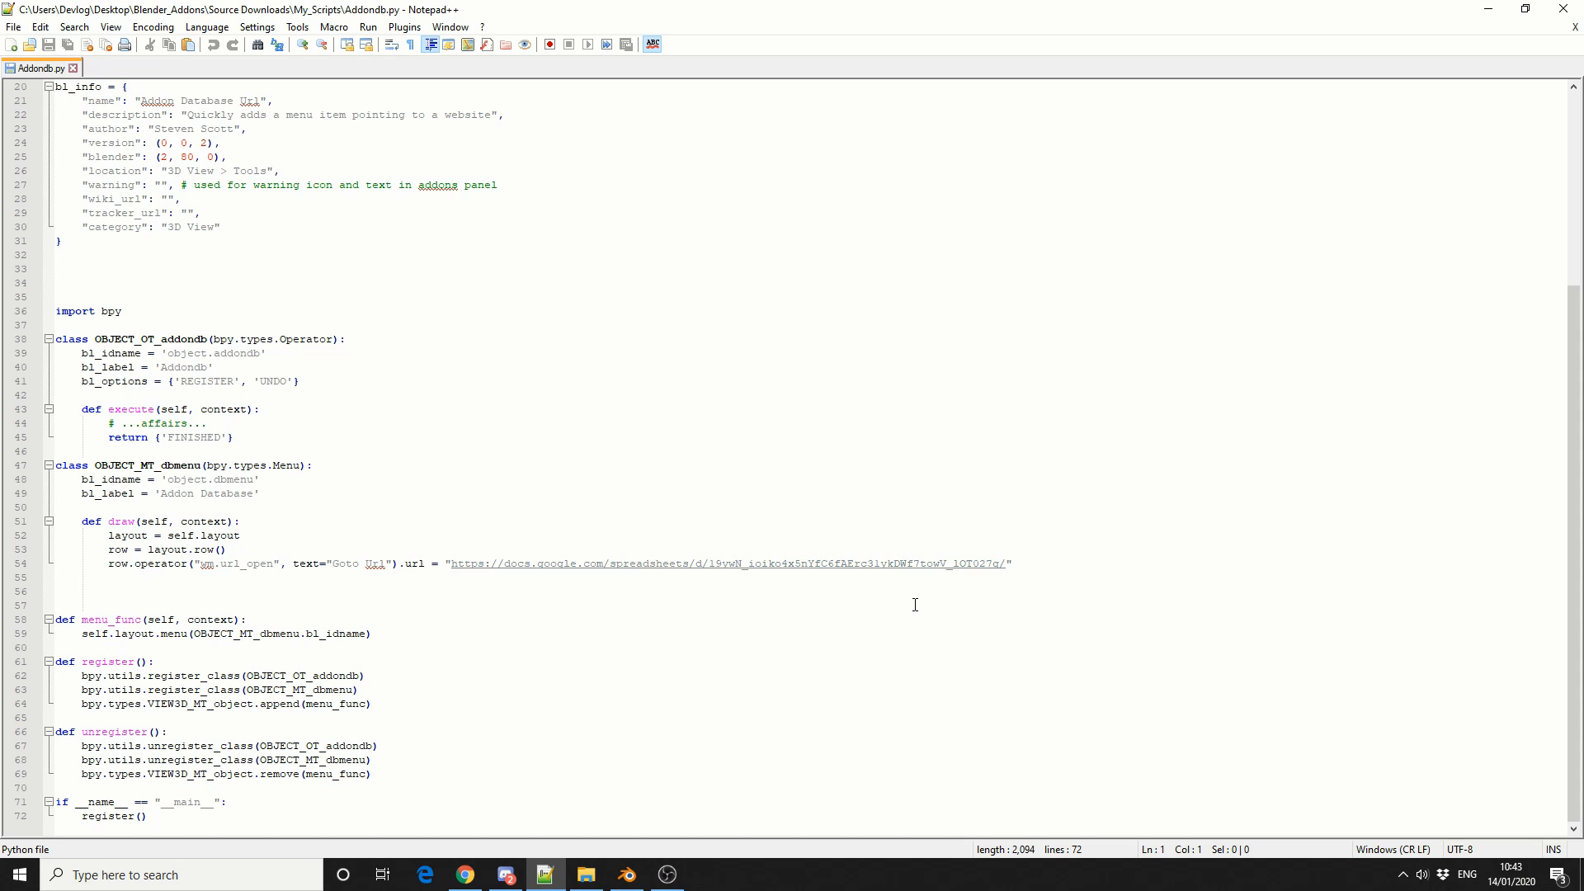
click(1488, 8)
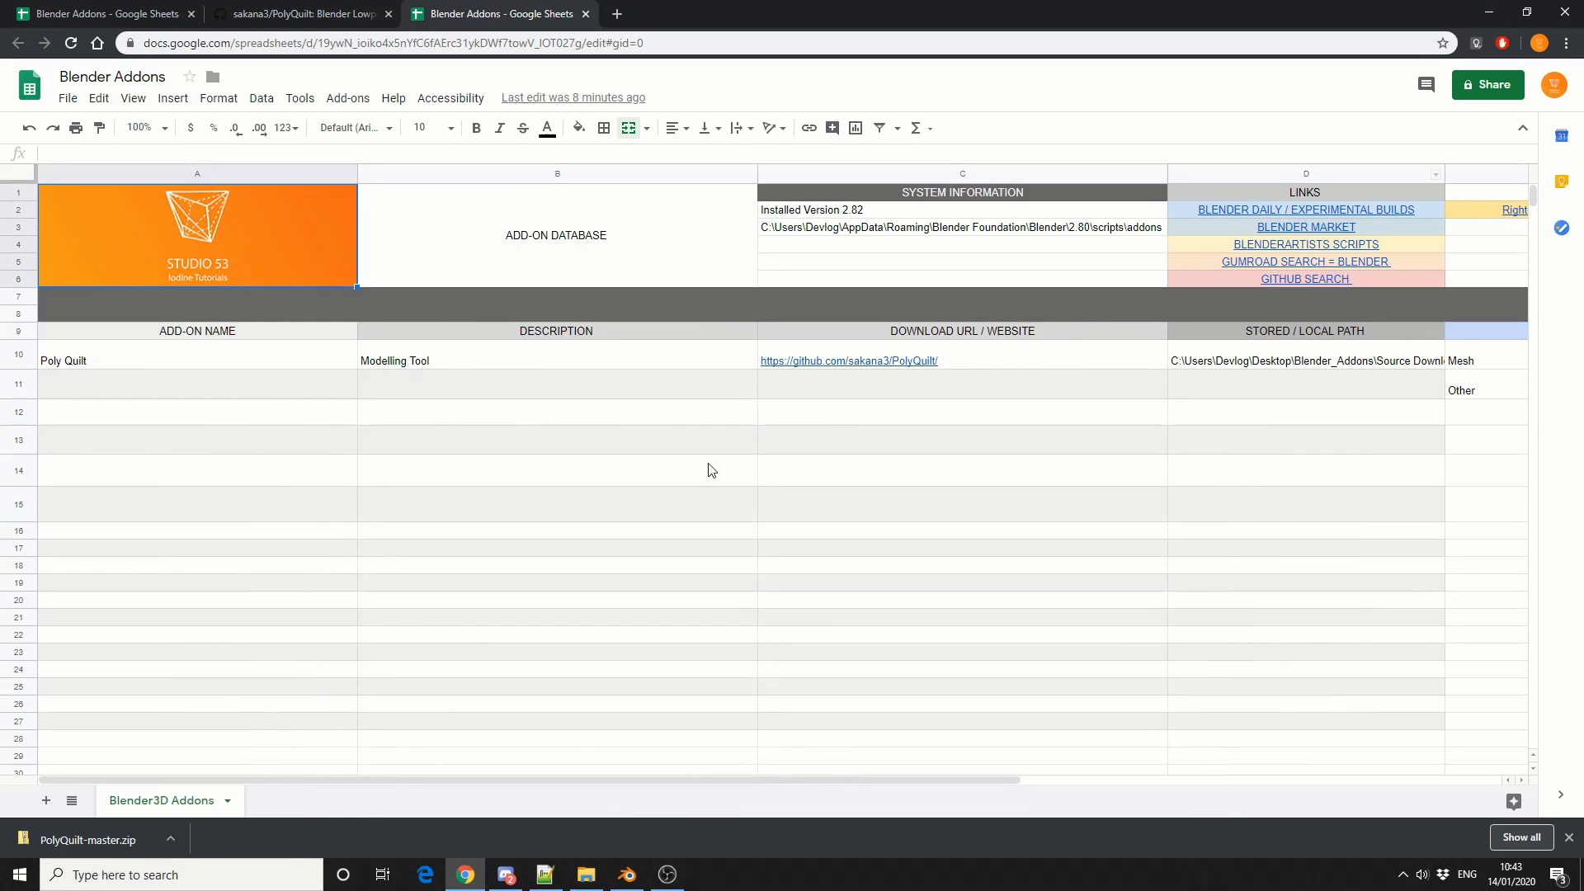
- Enter a new add-on in row 11 with the name AddonDb and the description Url Tool
click(217, 392)
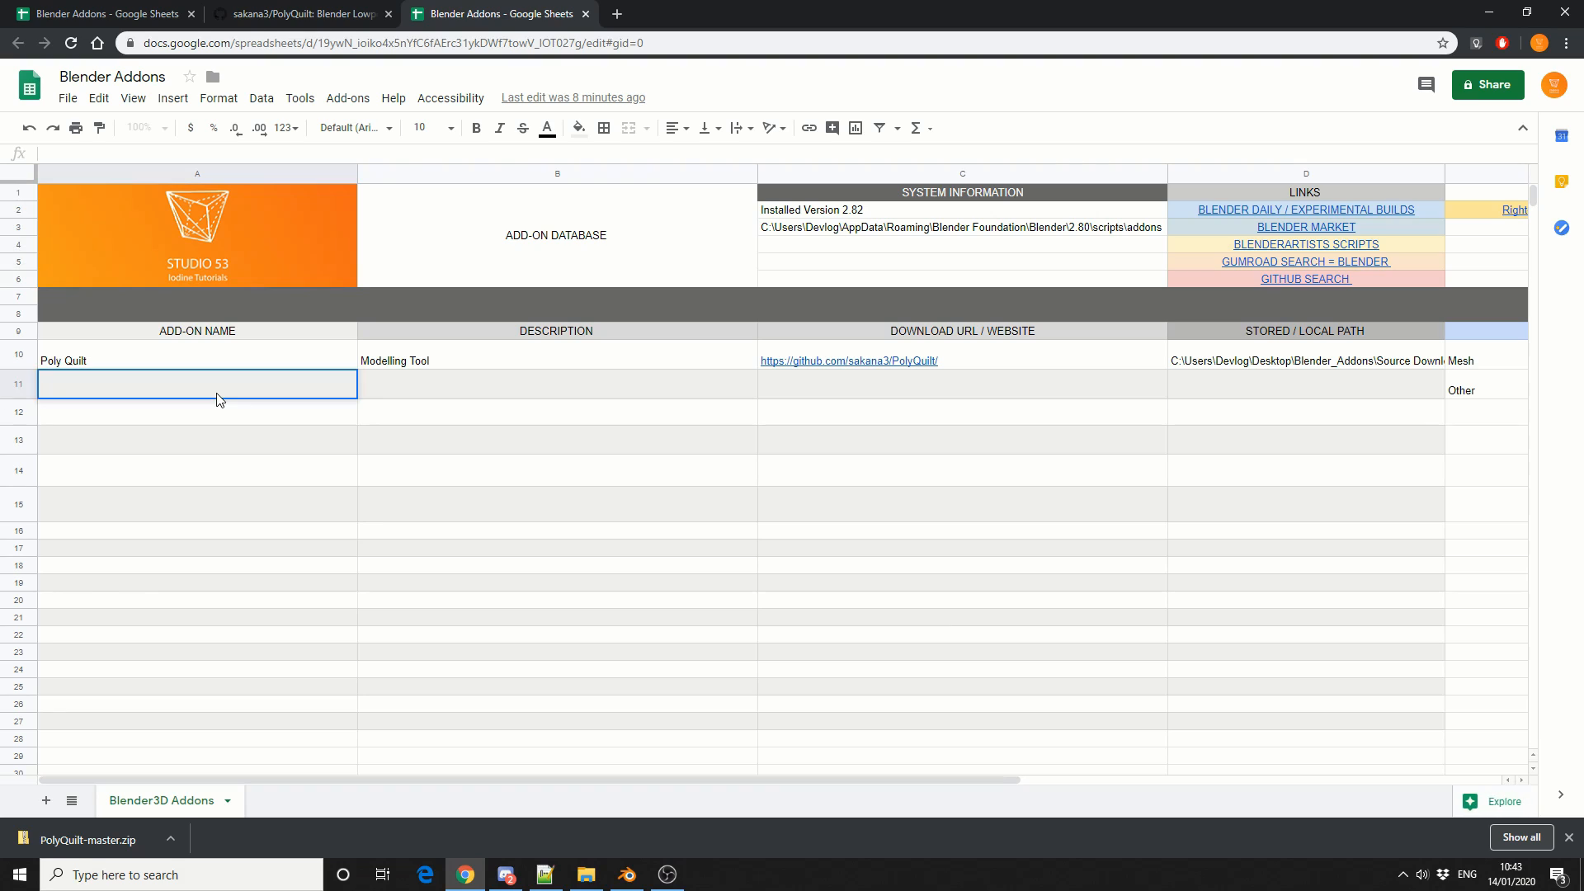
text(AddonDb)
key(Tab)
text(Url Tool)
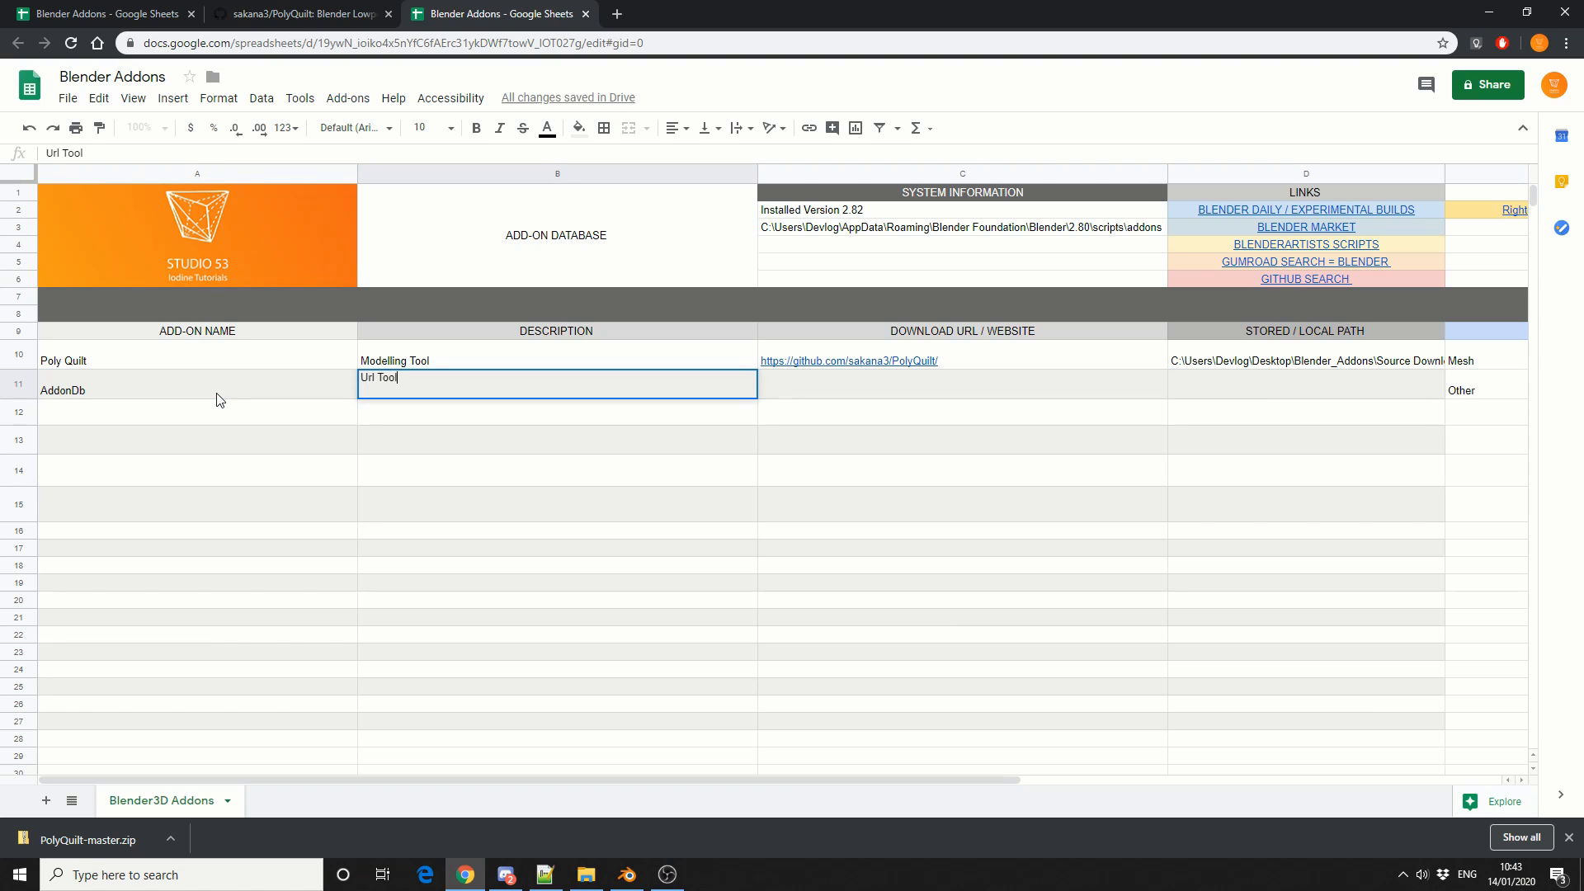
- Fill in AddonDb's download website as My_Scripts and its stored path as C:\Users\Devlog\Desktop\Blender_Addons\Source Downloads\Github, copied from the Poly Quilt row
click(1022, 391)
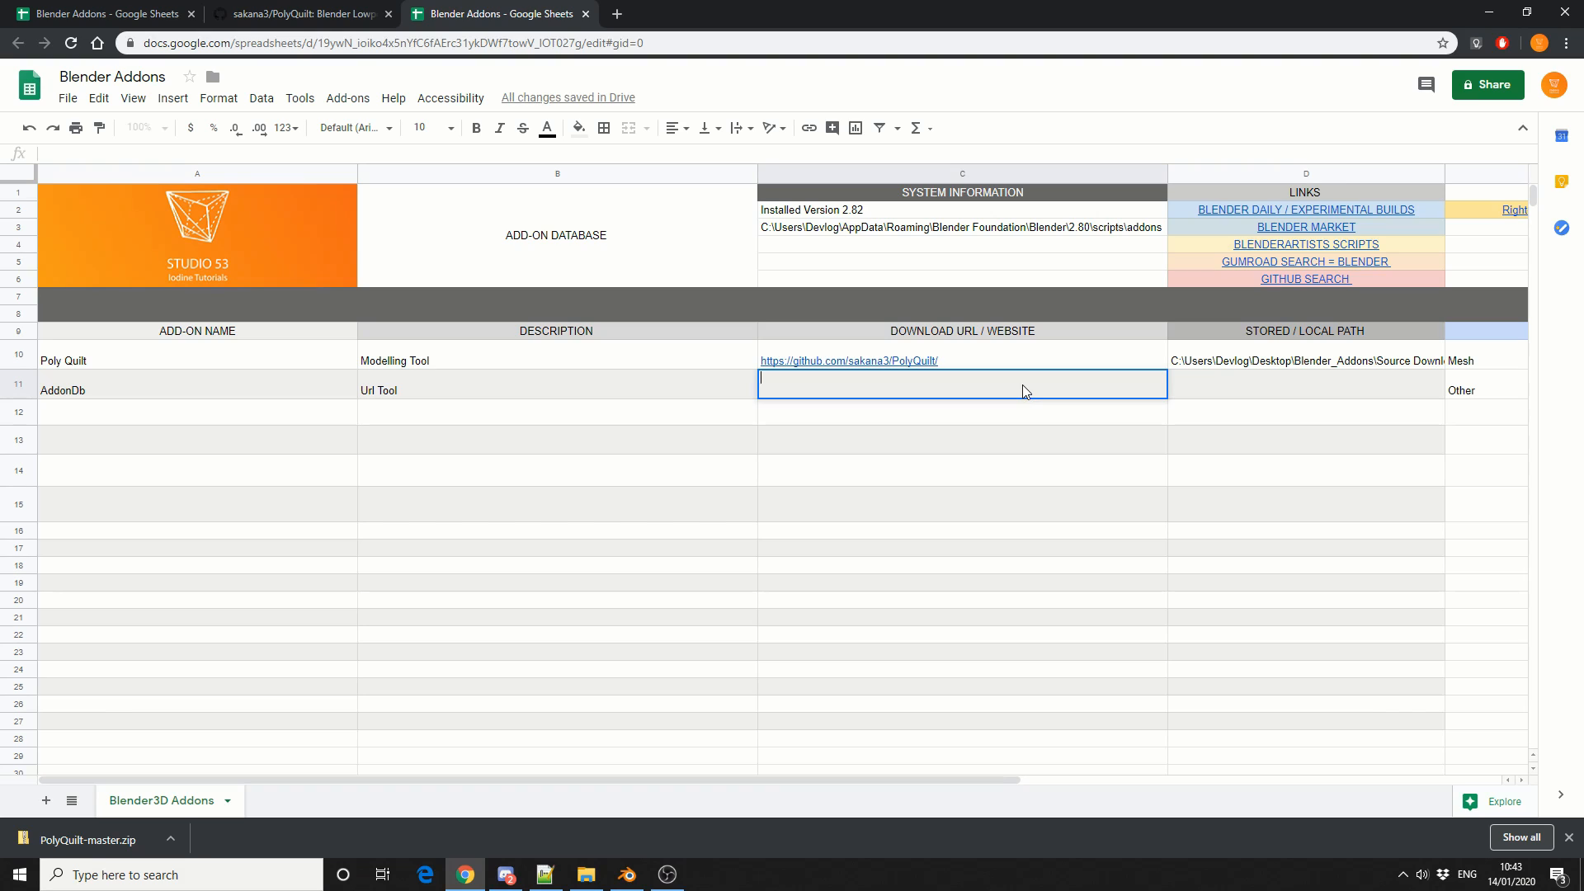
text(My)
key(BackSpace)
text(_Scripts)
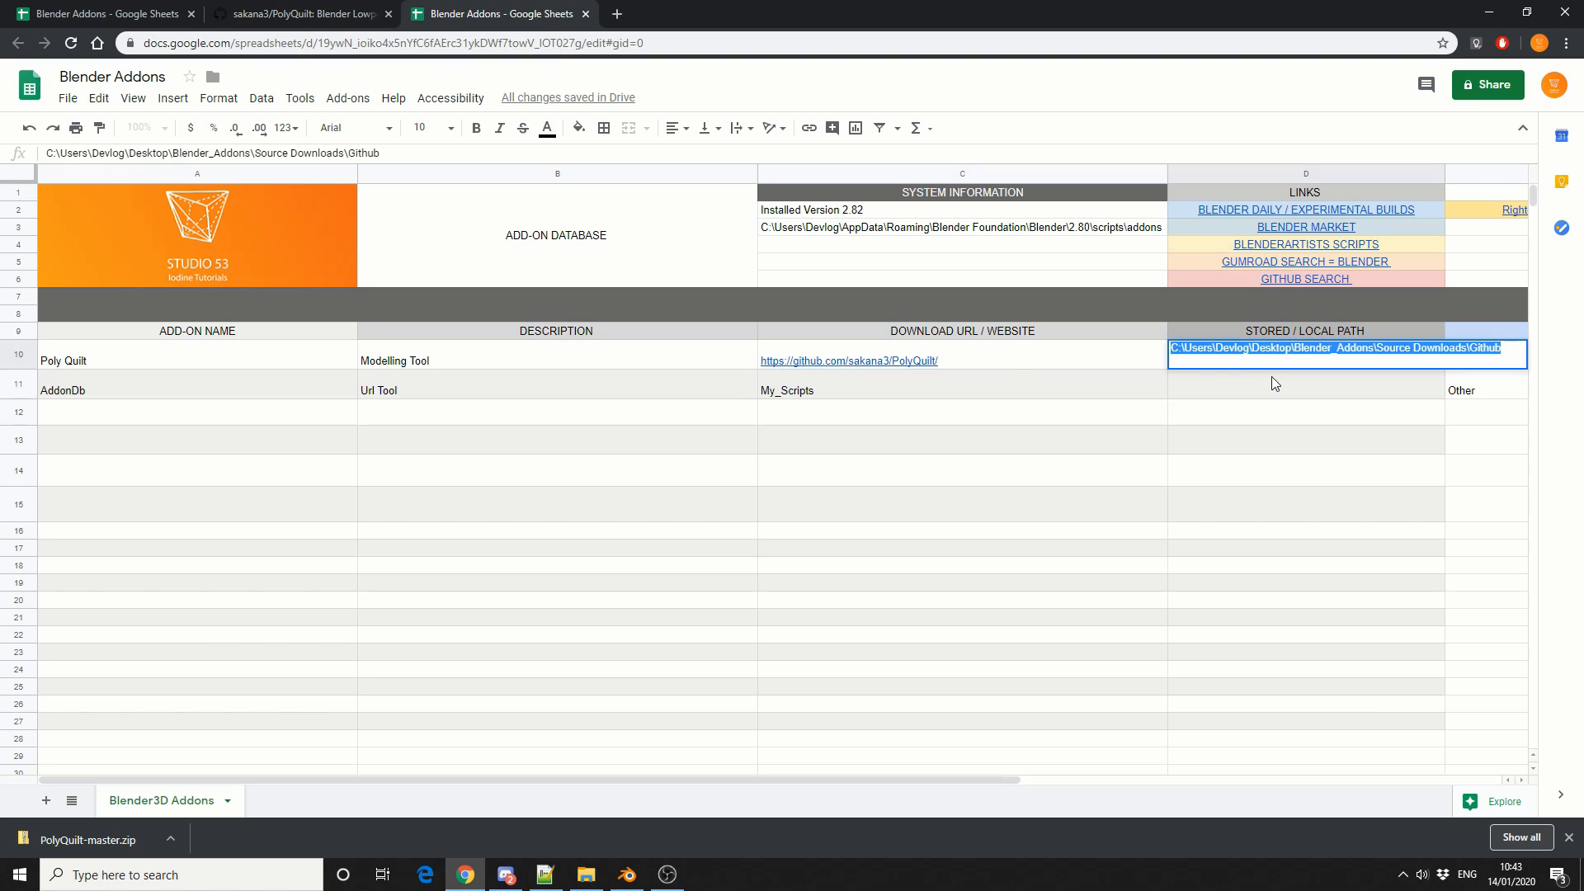
double_click(1273, 378)
text(C:\Users\Devlog\Desktop\Blender_Addons\Source Downloads\Github)
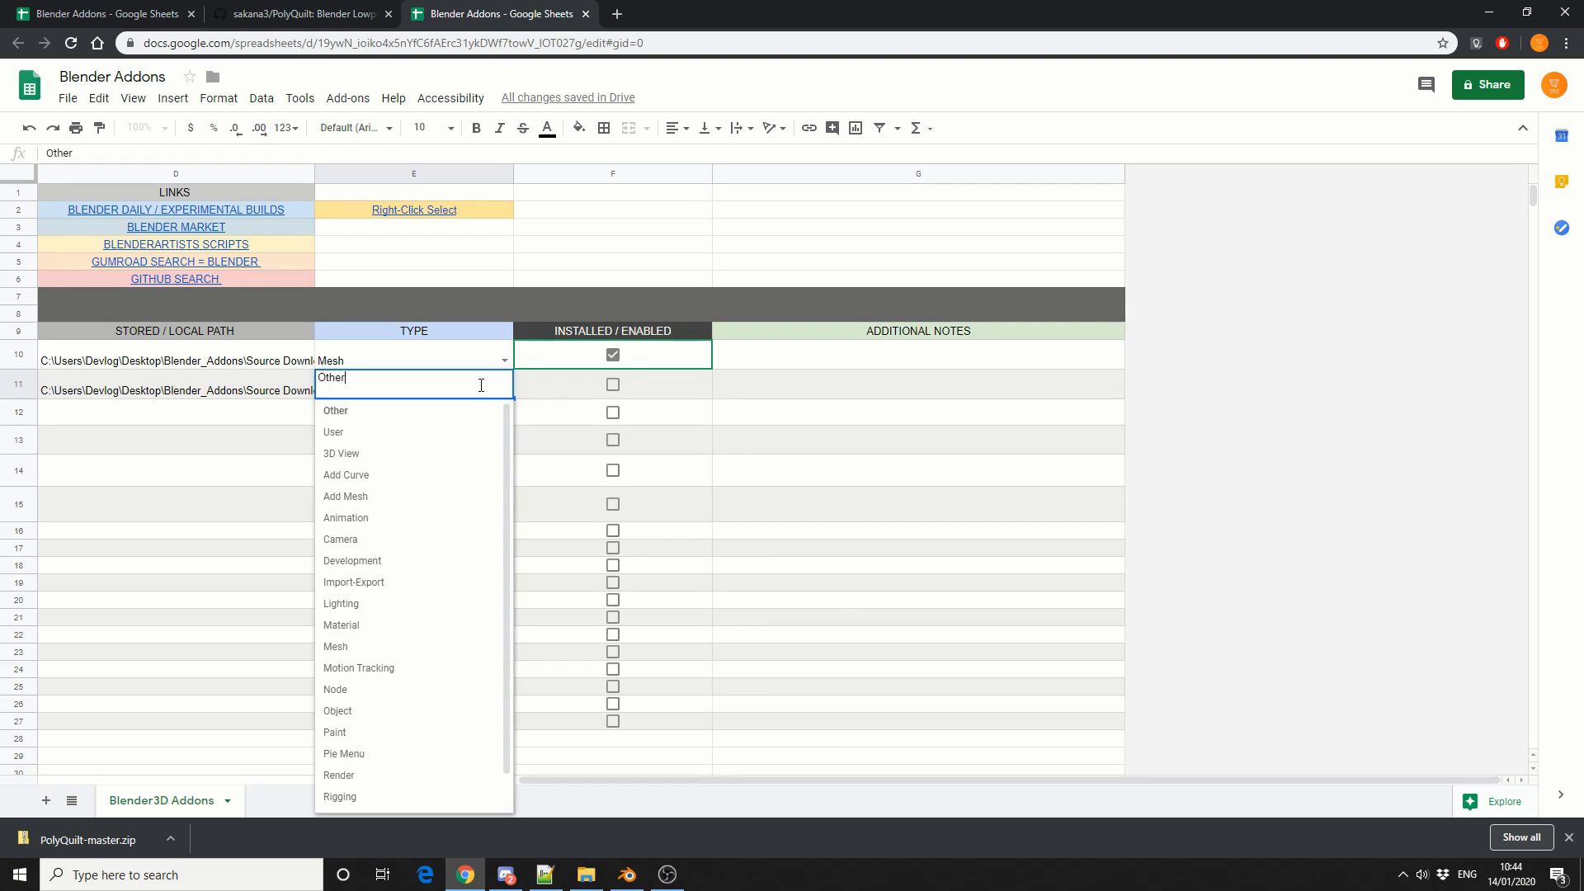
- Set AddonDb's type to Development and mark it as installed / enabled
click(396, 560)
click(616, 384)
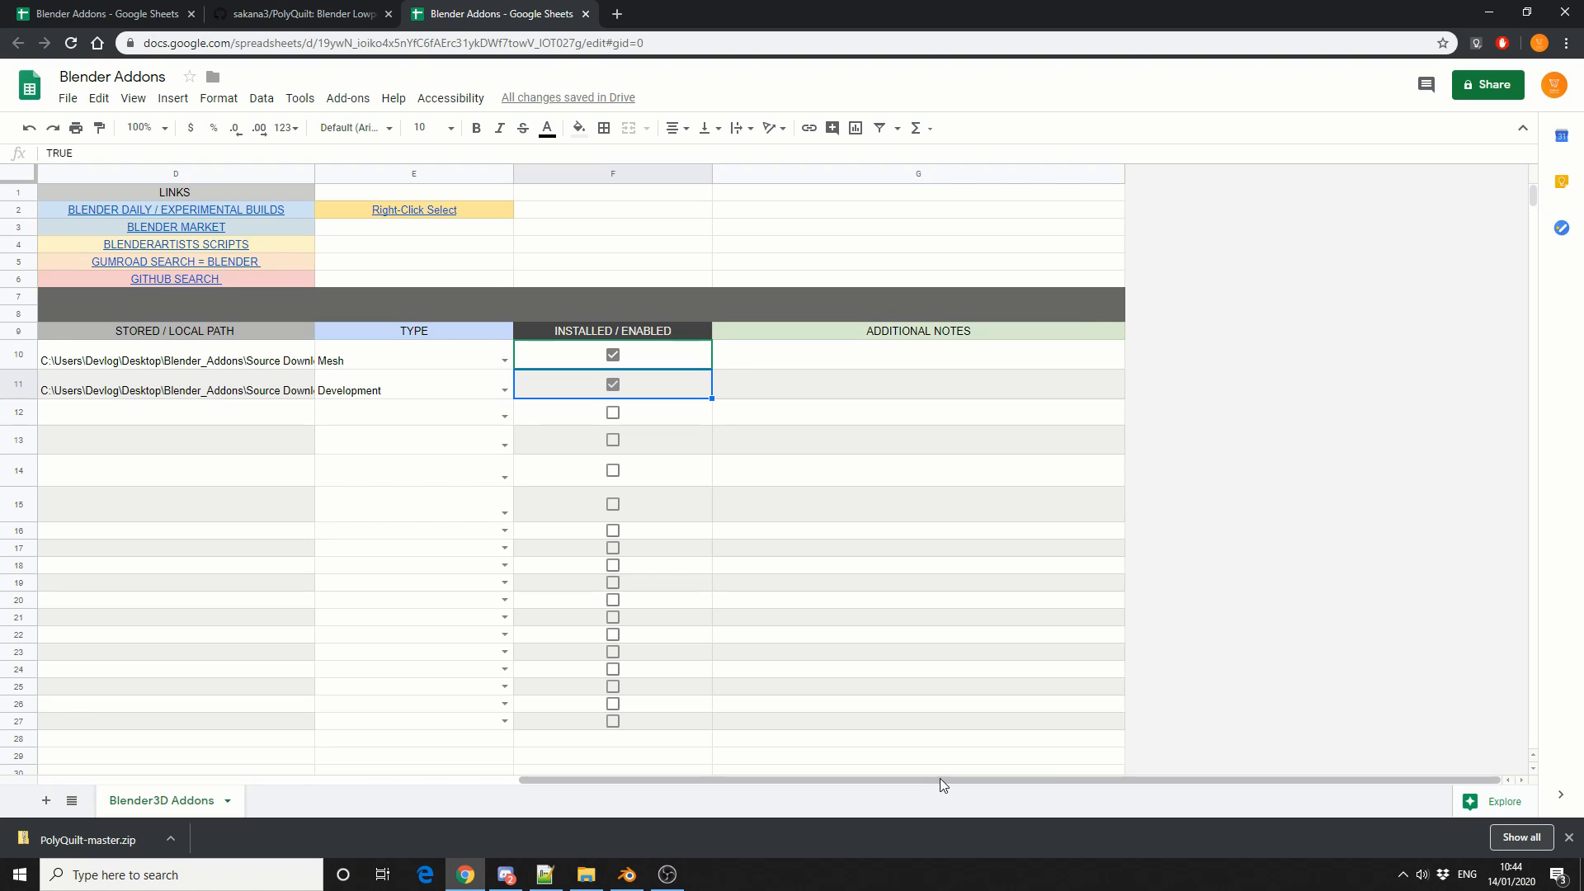
drag(939, 778, 511, 779)
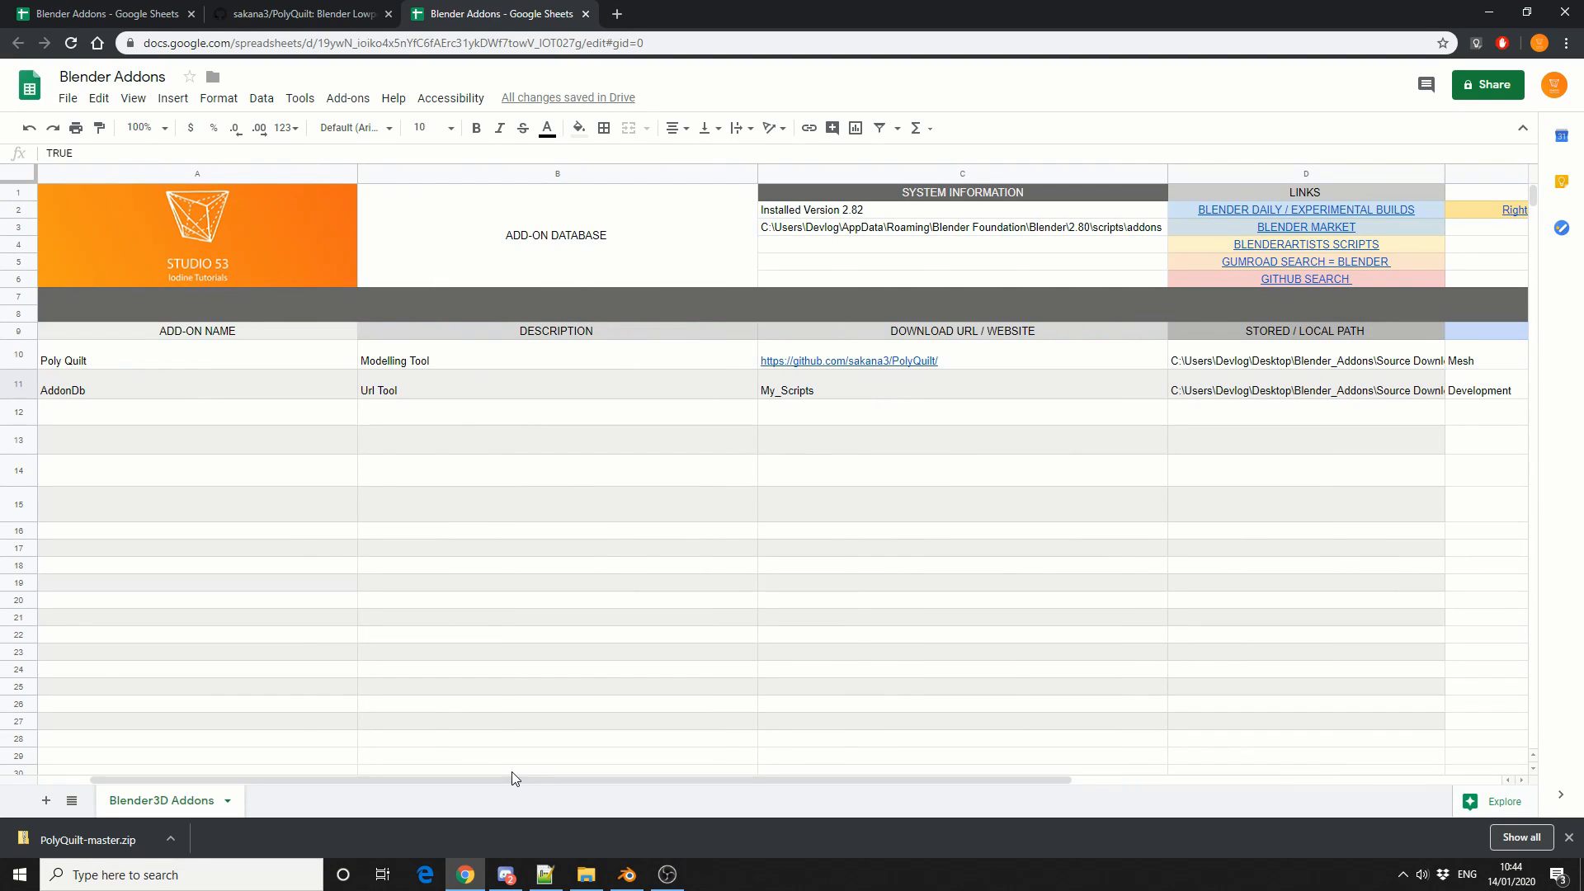